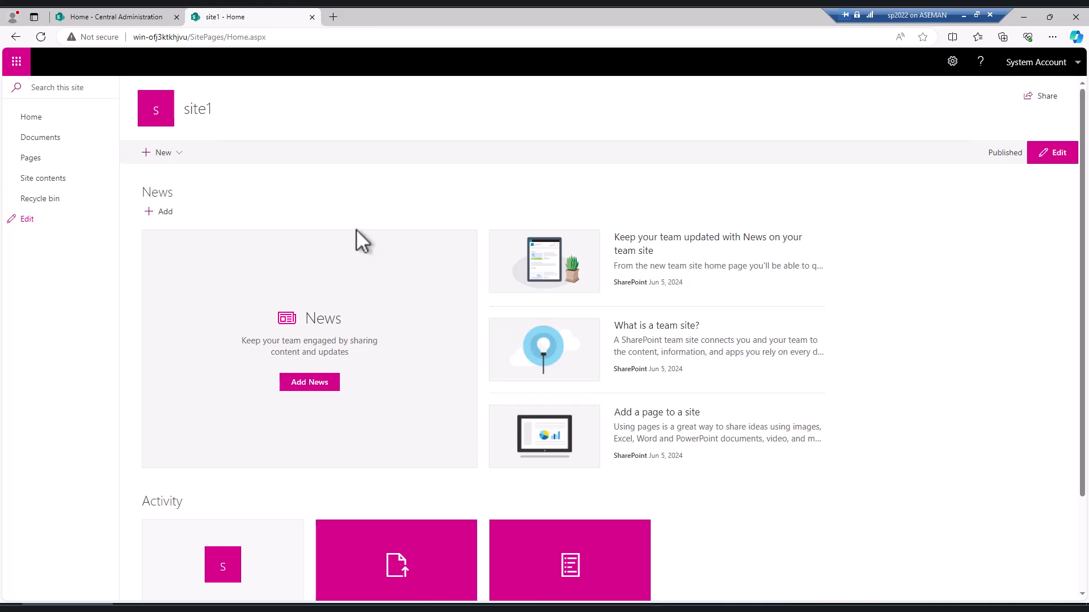
Open the Documents library of site1 and look through the stored PSD files.
click(48, 140)
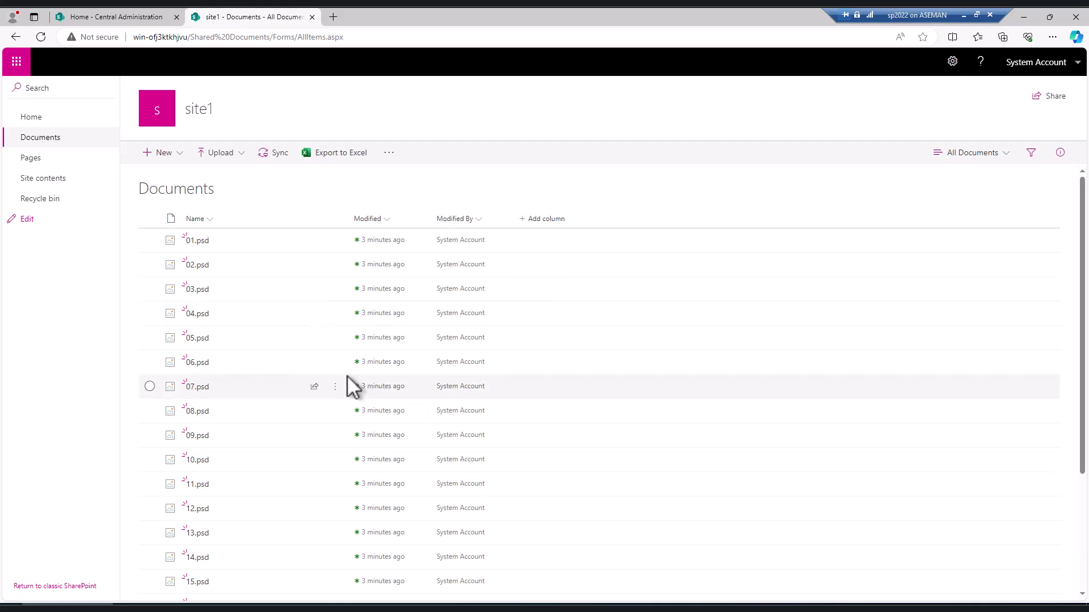
scroll(341, 381, down, 3)
scroll(315, 352, up, 3)
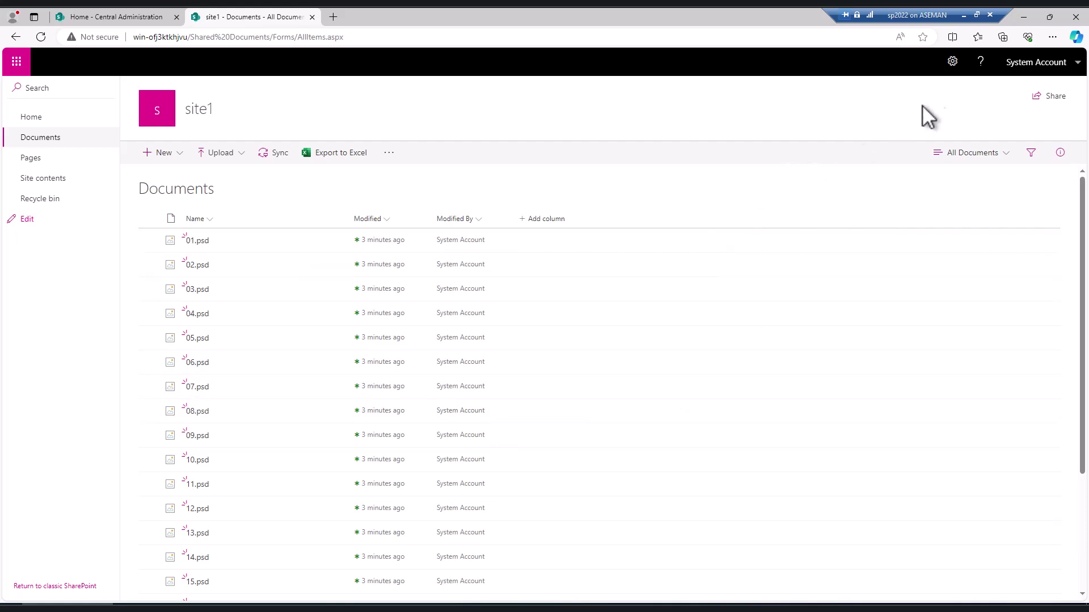
Go to the site contents, dismiss the site usage notice, and open the site's recycle bin.
click(953, 62)
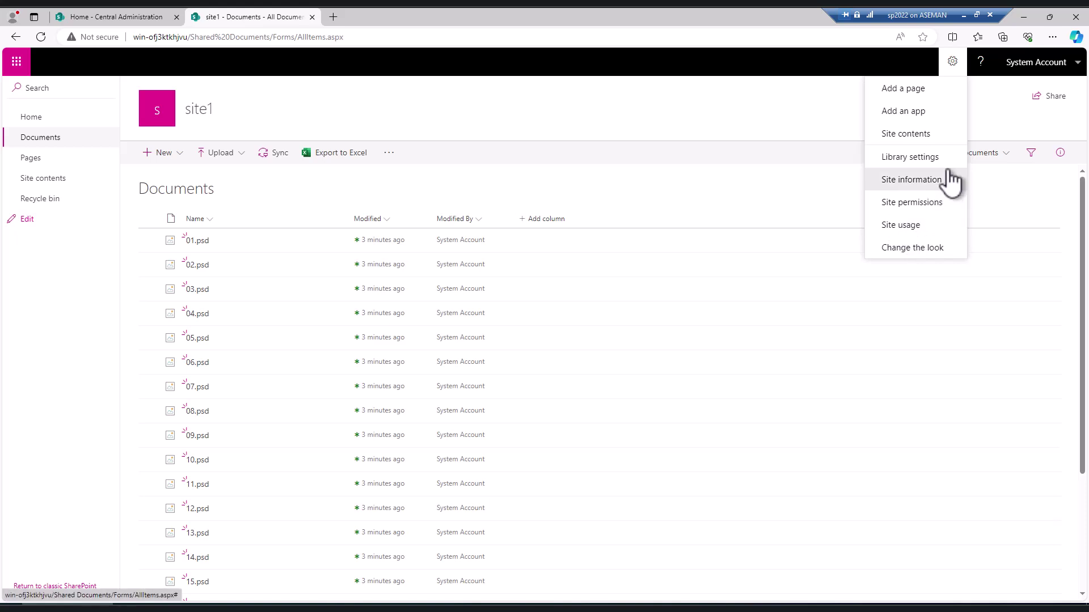
click(941, 135)
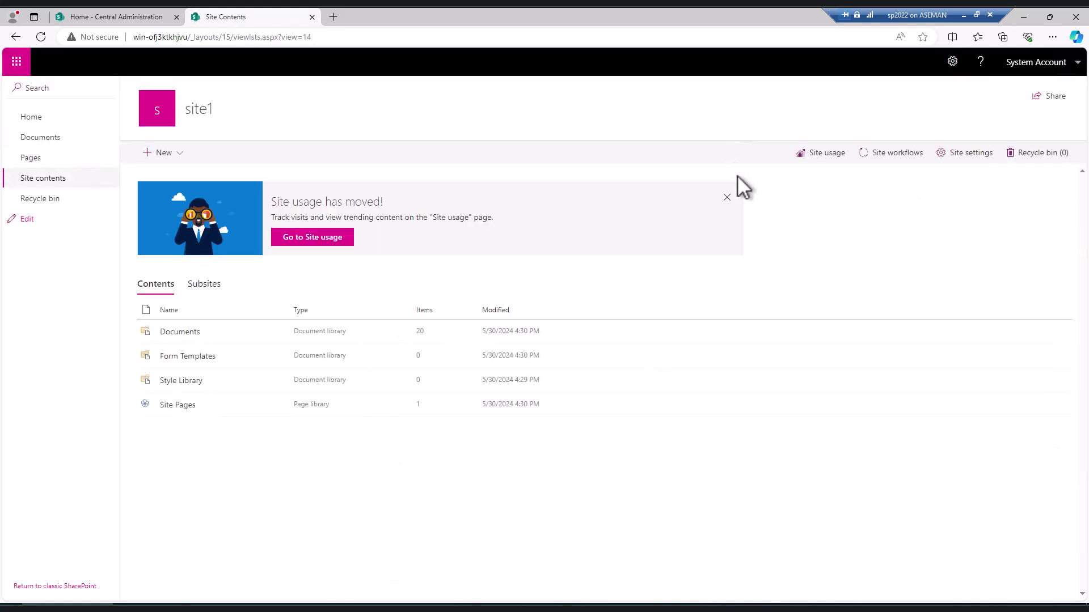
click(727, 198)
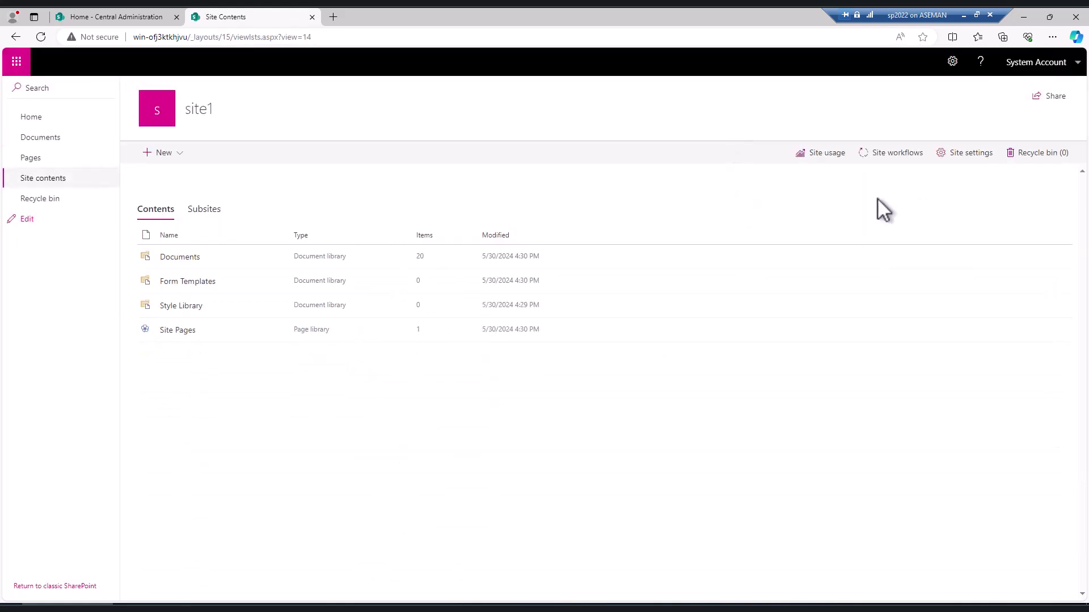
click(1039, 154)
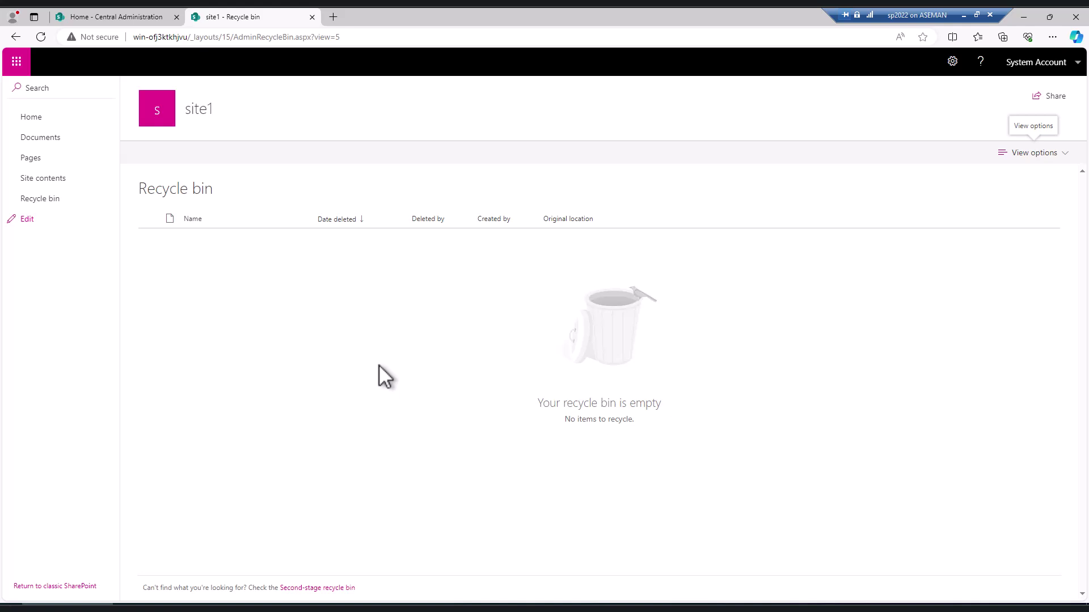
click(114, 19)
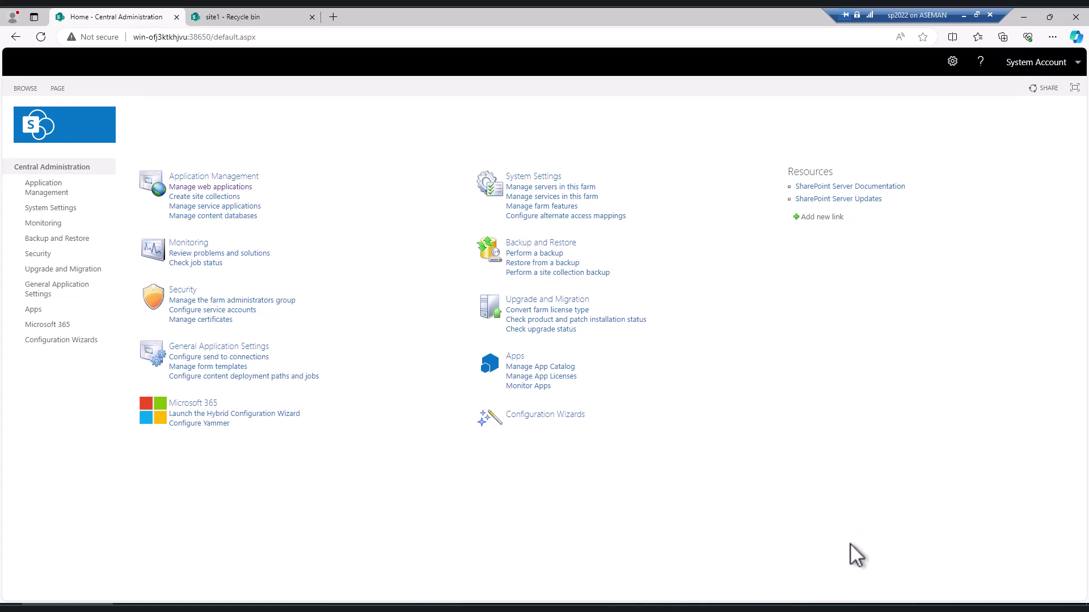
click(235, 21)
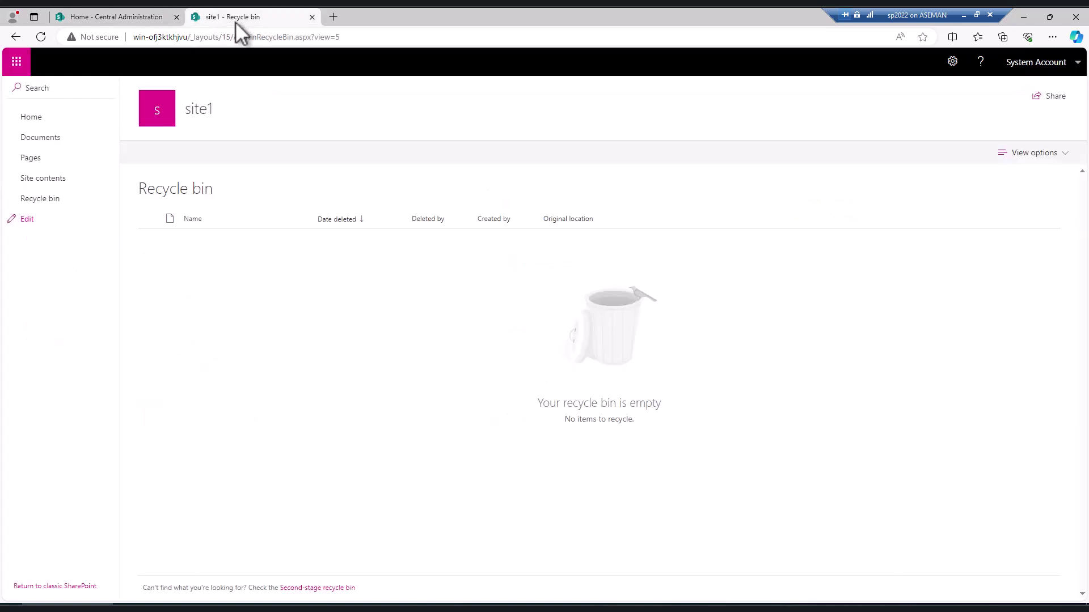
Delete the files 01.psd through 05.psd from the Documents library, sending them to the site recycle bin.
click(40, 138)
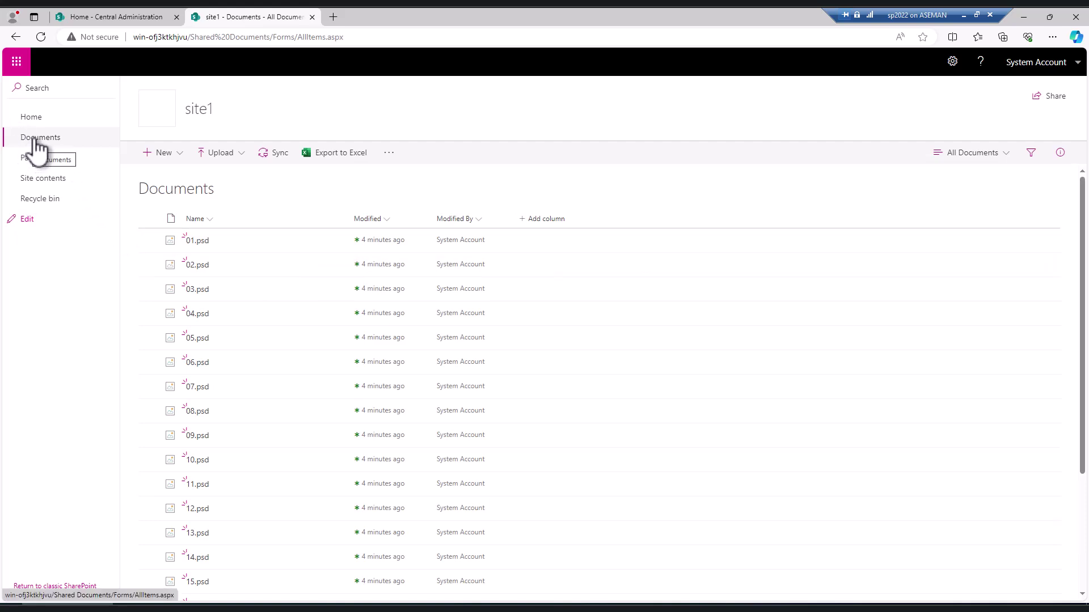
click(149, 244)
click(148, 267)
click(148, 289)
click(148, 314)
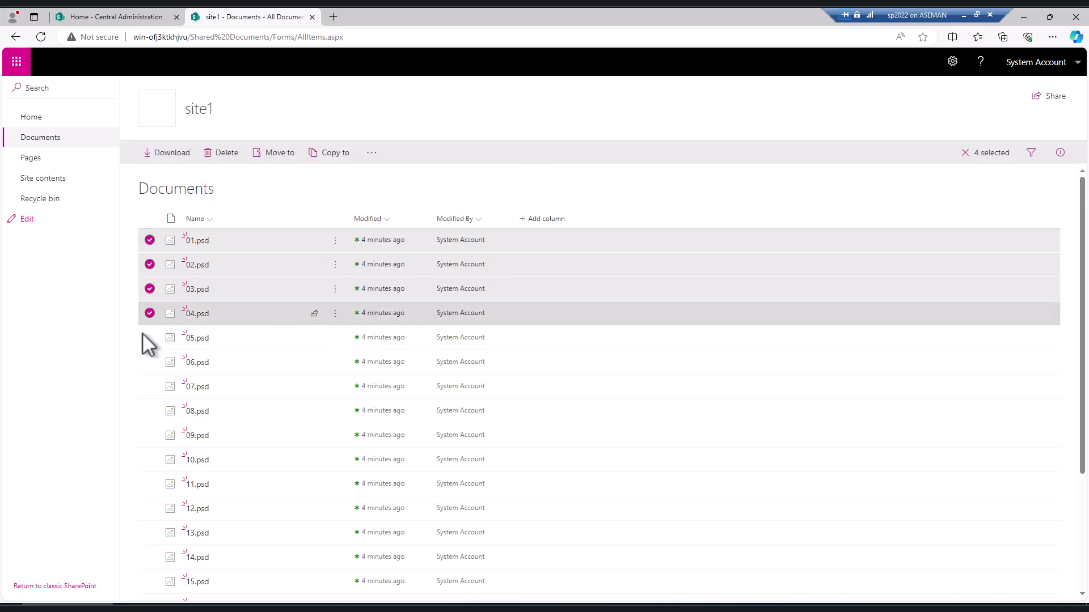
click(149, 338)
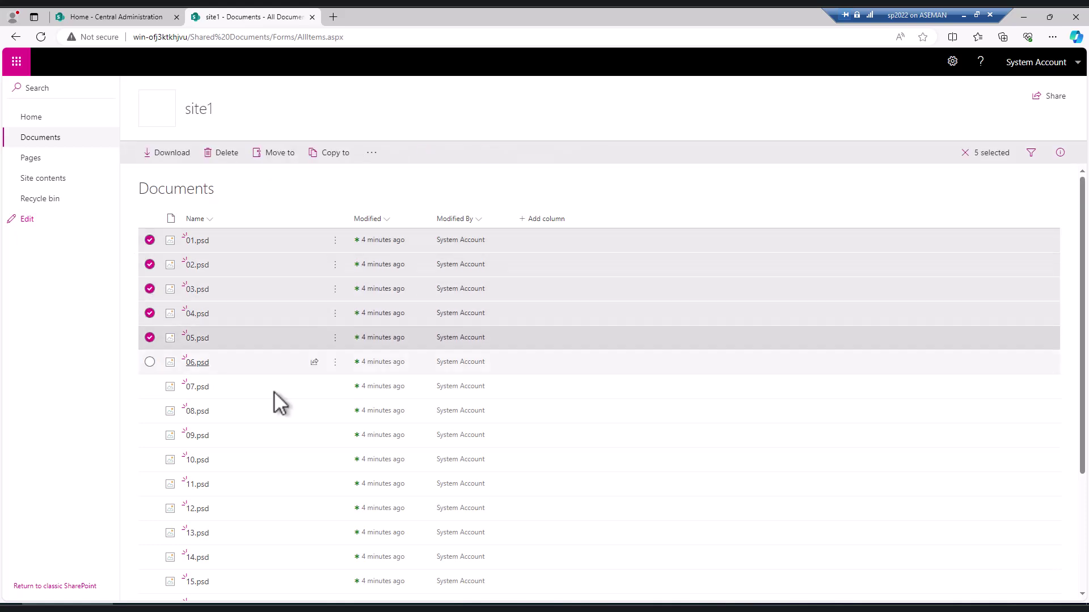
click(227, 155)
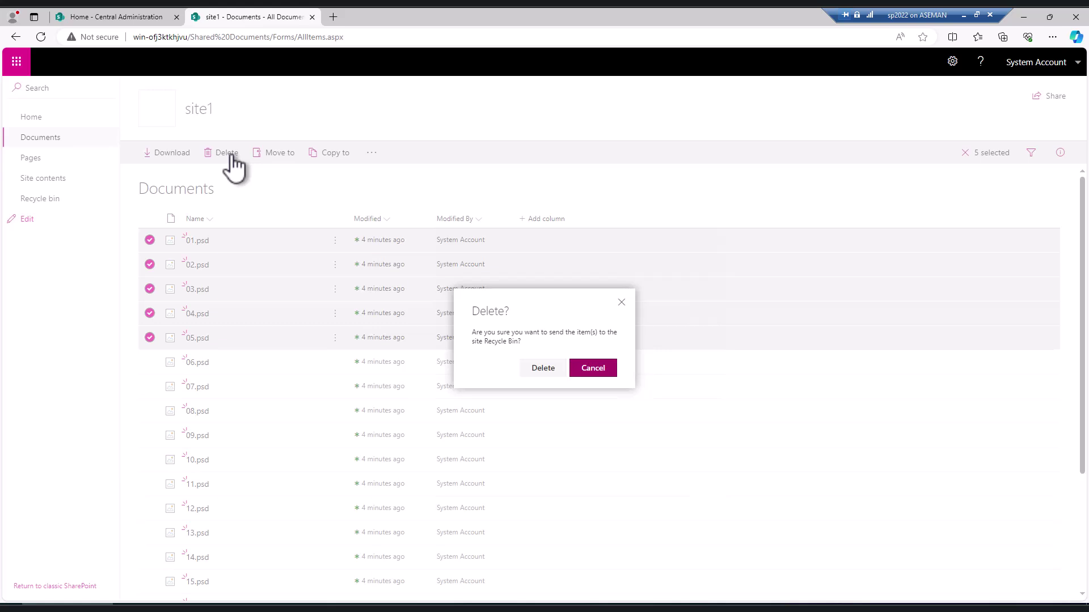
click(542, 369)
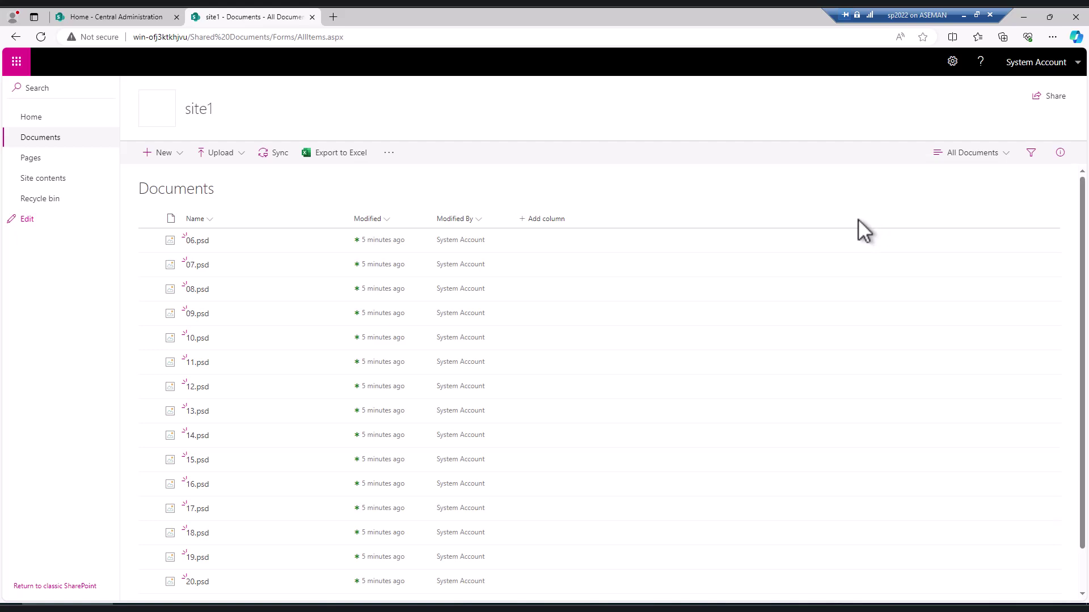
Open the site's recycle bin from the site contents page.
click(955, 65)
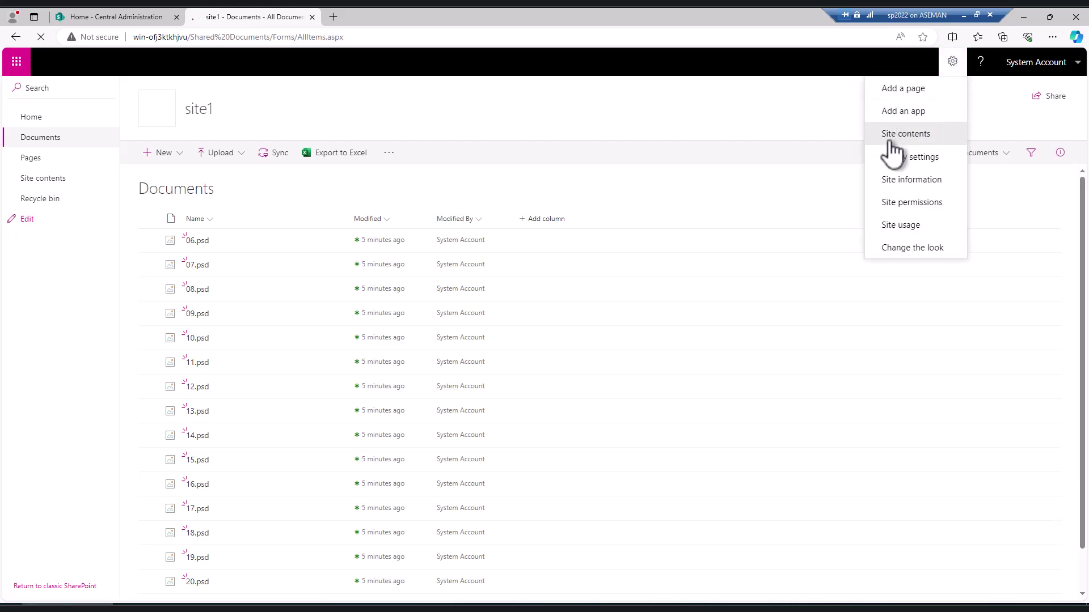
click(891, 136)
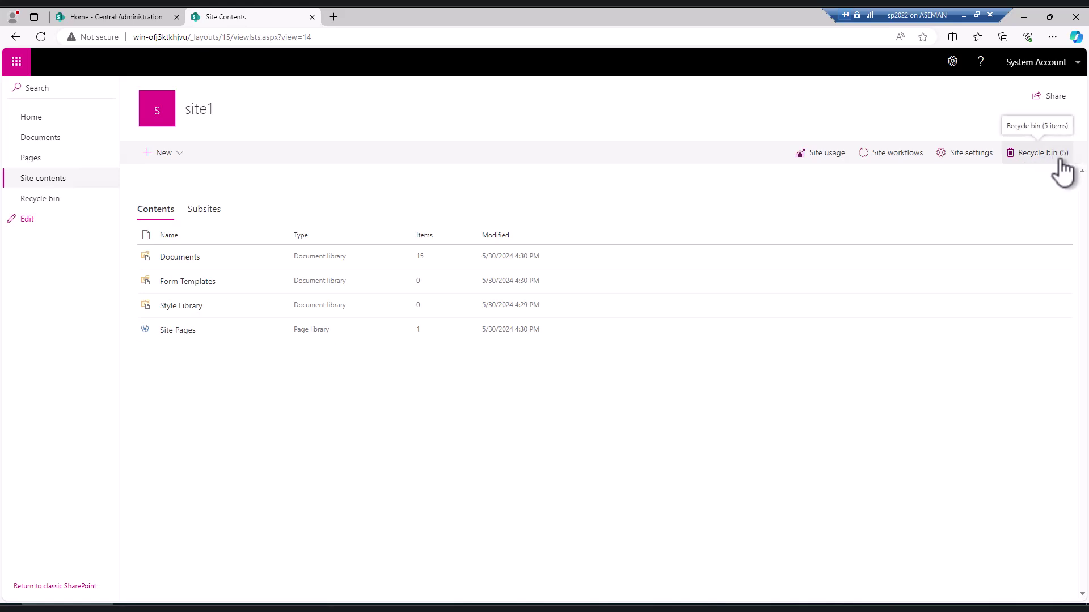
click(1030, 158)
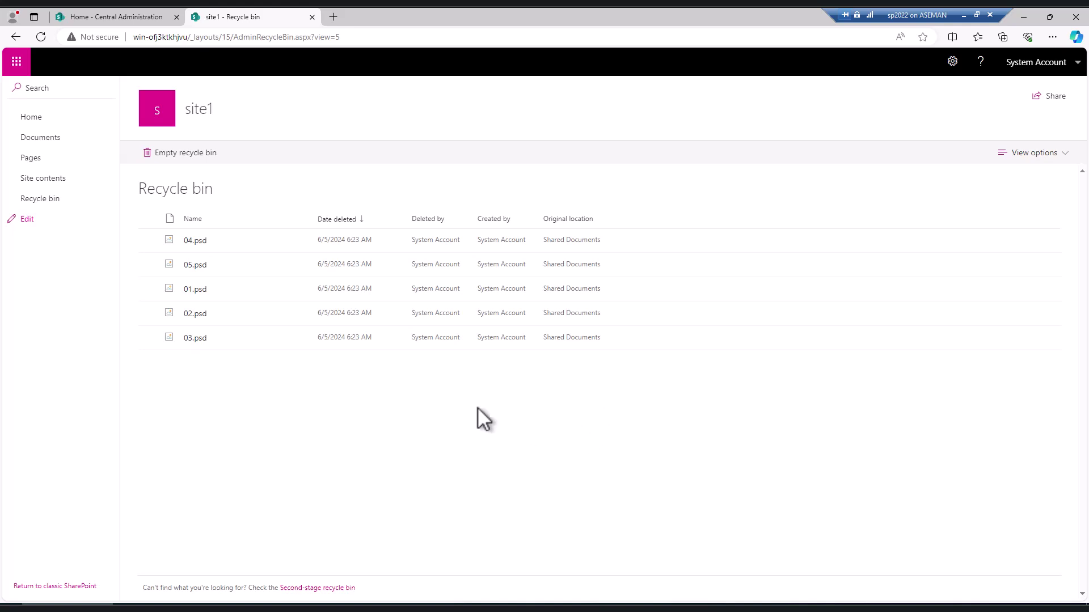
click(149, 240)
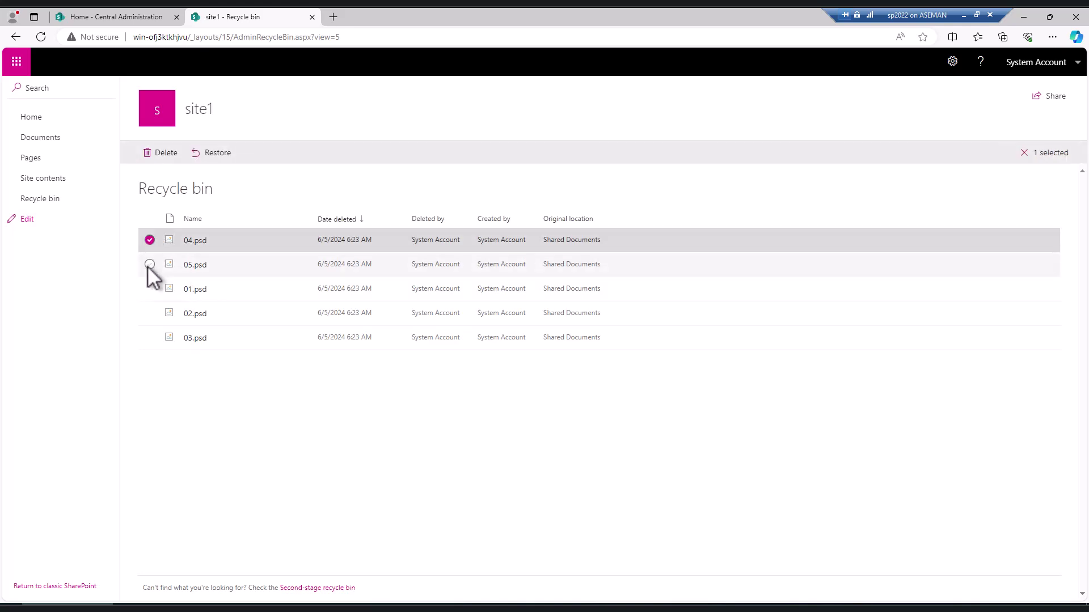
click(150, 264)
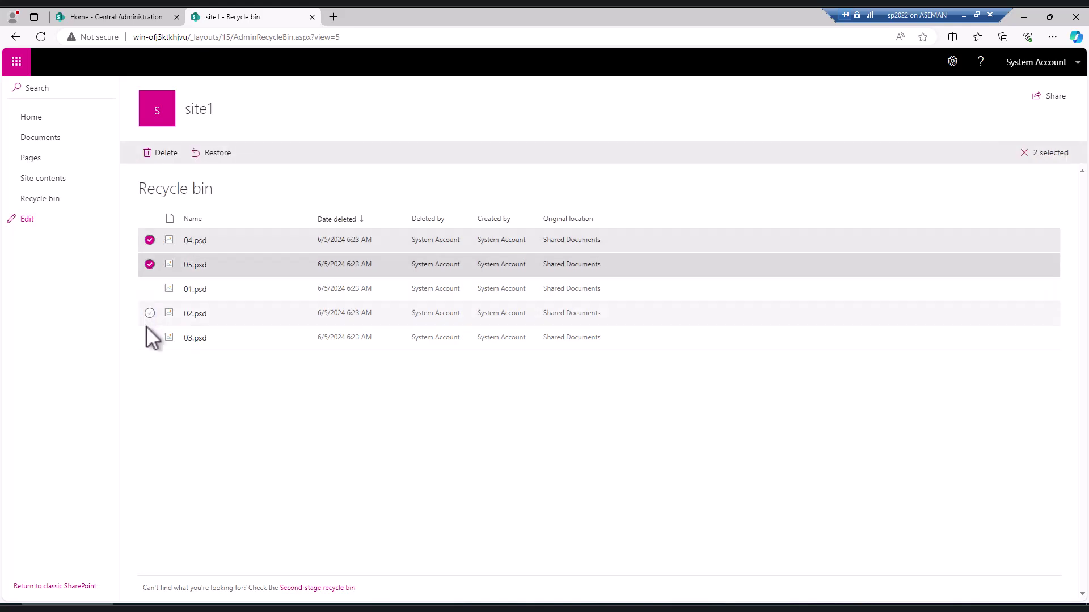
click(150, 264)
click(150, 240)
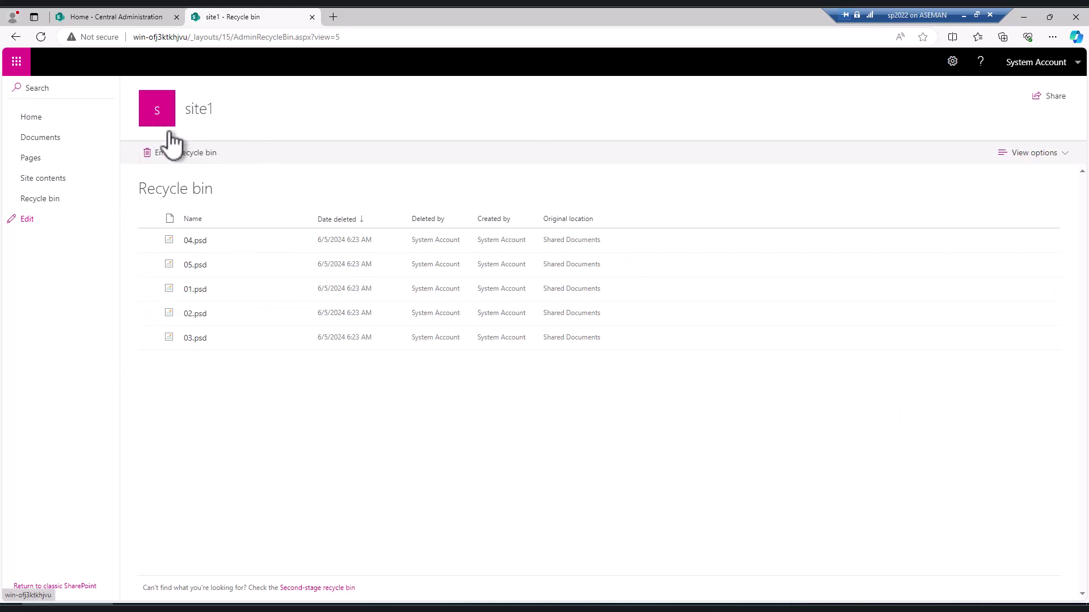
Remove all five PSD files, 01.psd through 05.psd, from the site recycle bin.
click(197, 159)
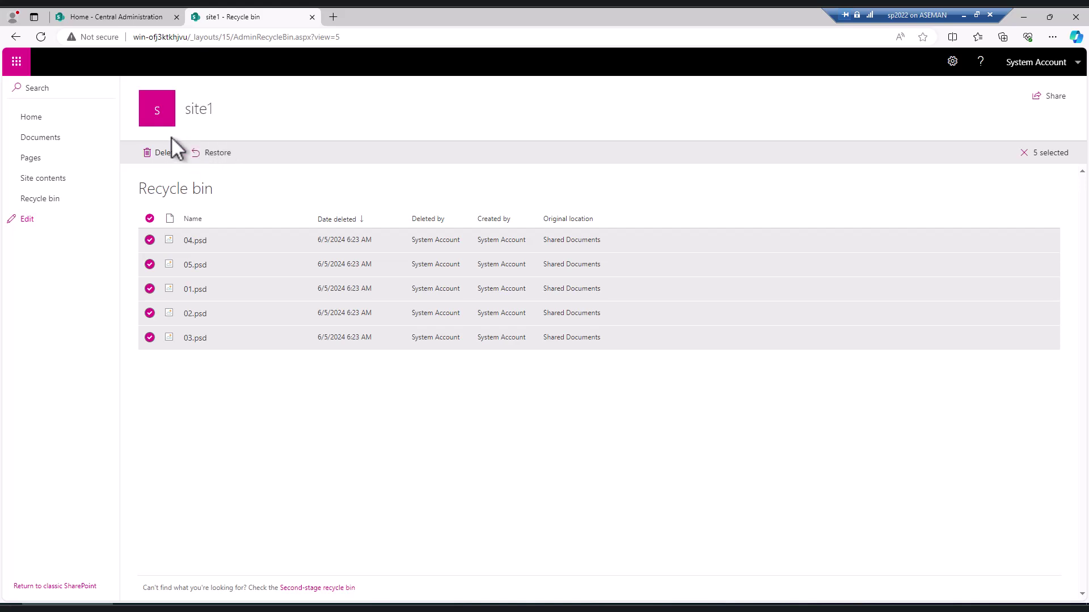
click(159, 154)
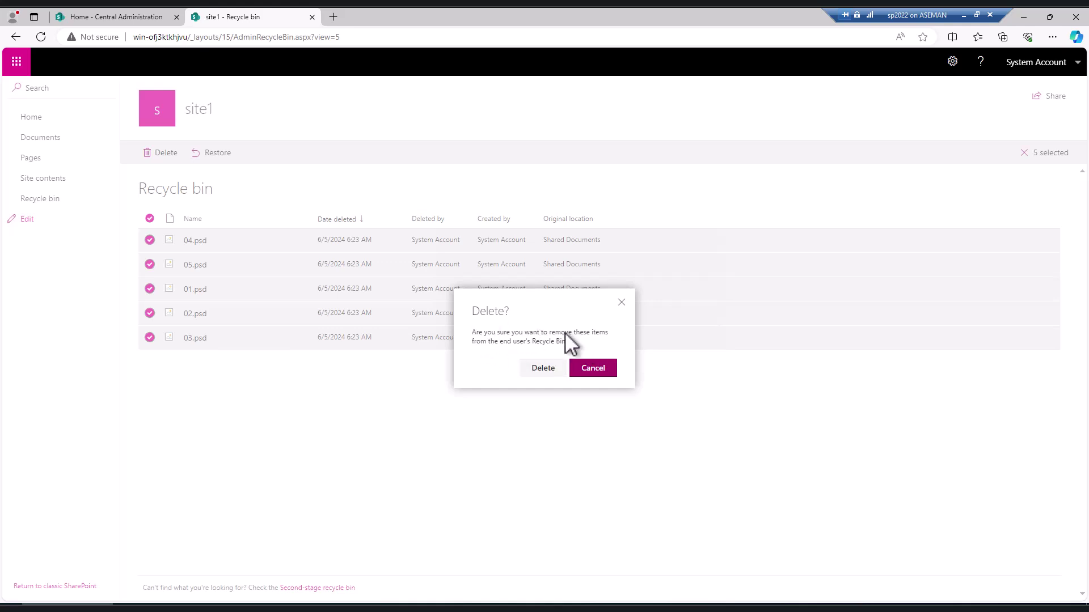
click(539, 368)
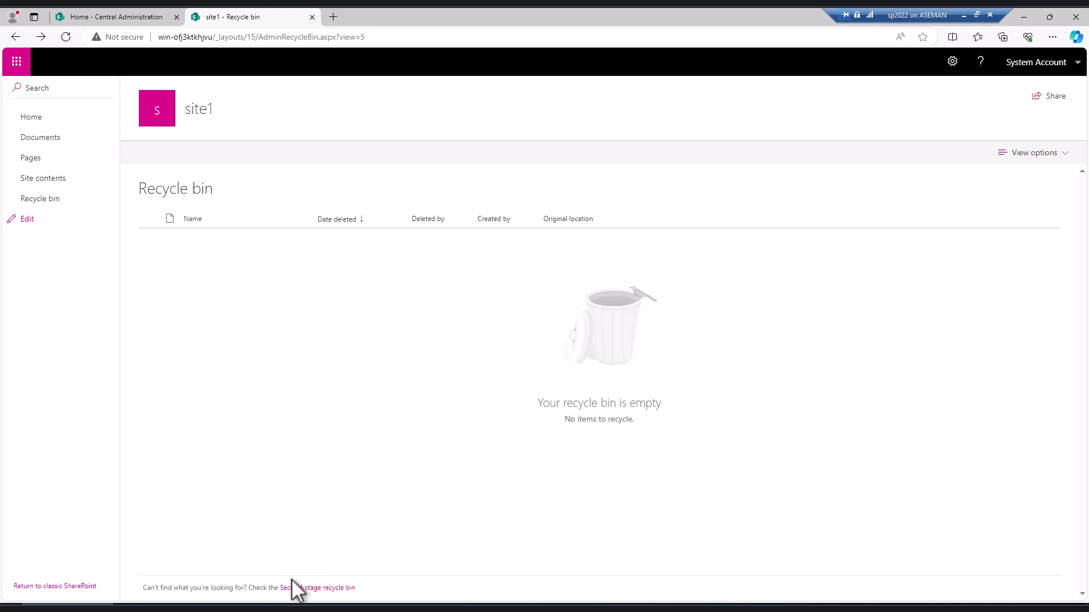
Open the second-stage recycle bin and permanently delete all five PSD files, 01.psd through 05.psd.
click(342, 589)
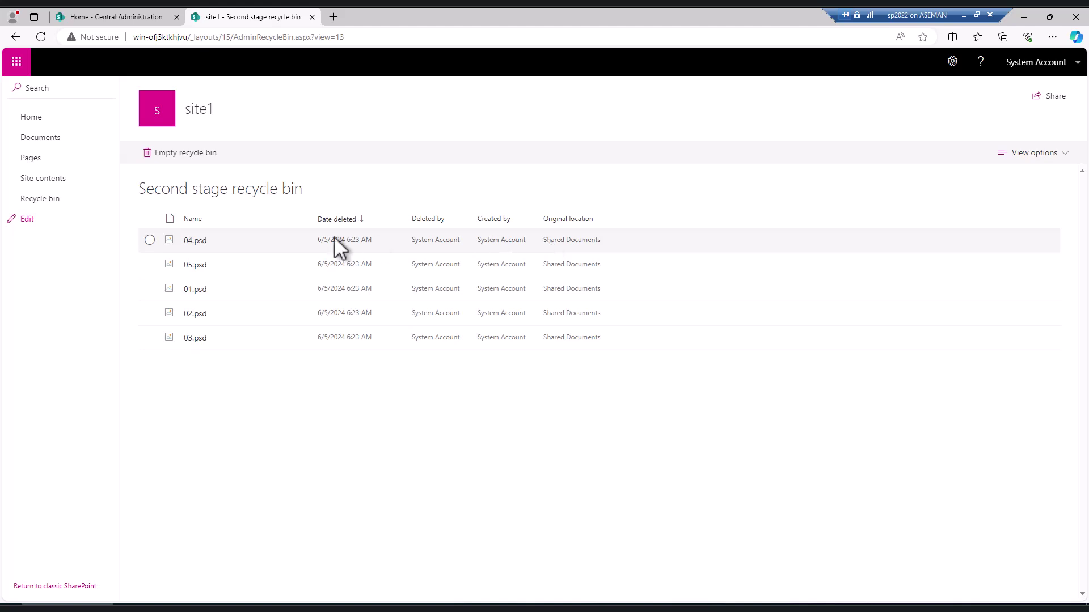
click(149, 239)
click(149, 265)
click(149, 288)
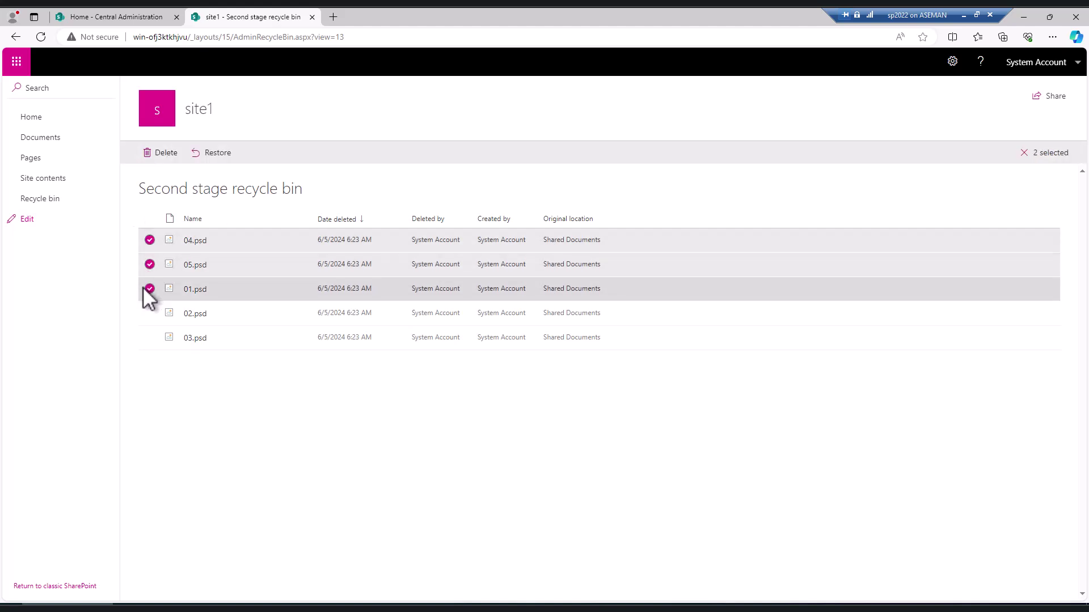
click(149, 313)
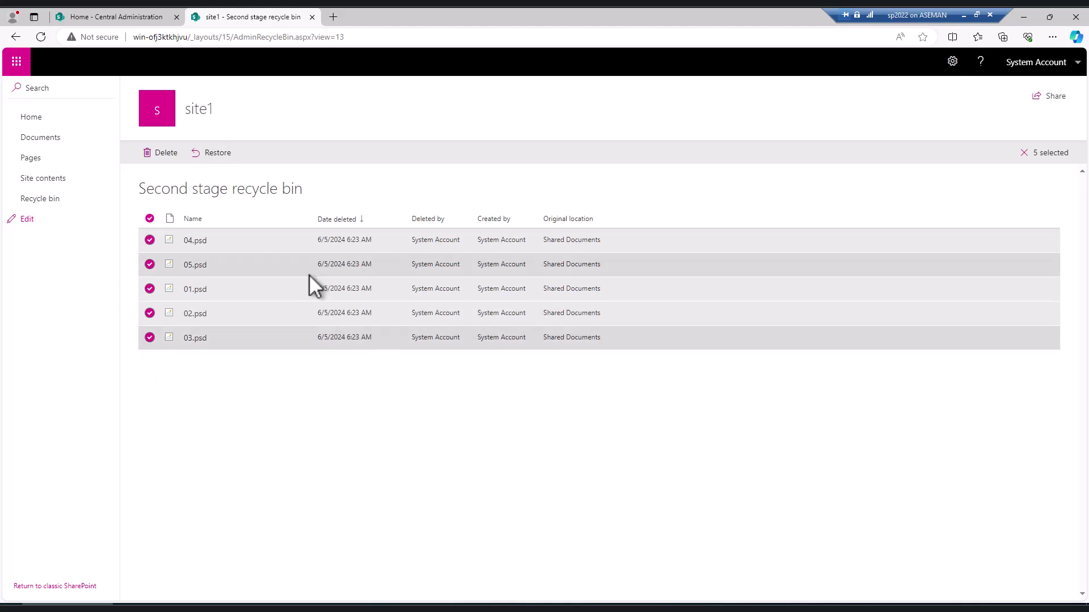
click(150, 218)
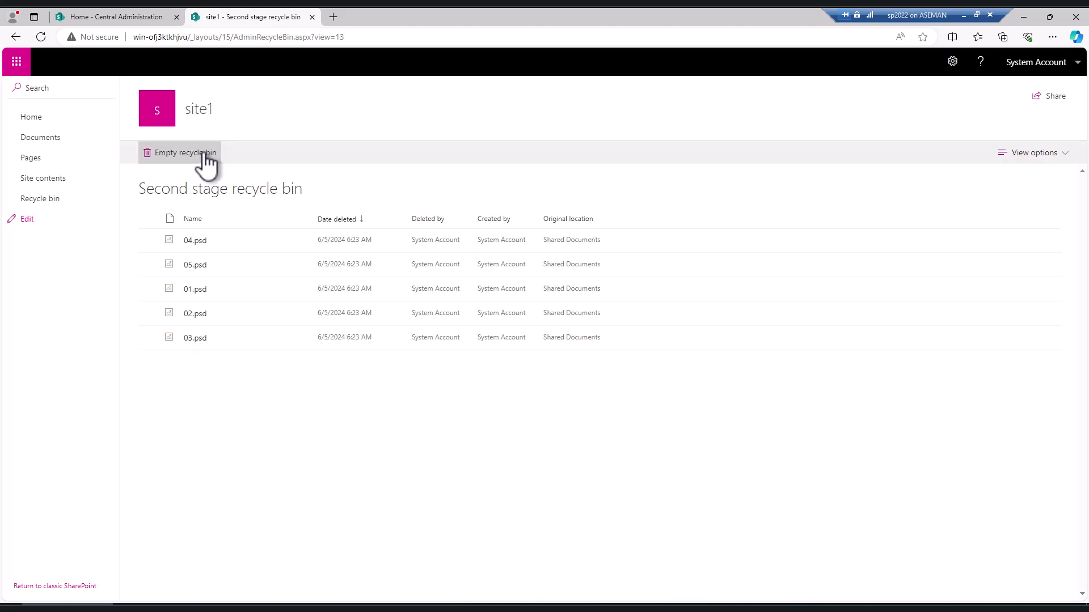
click(150, 219)
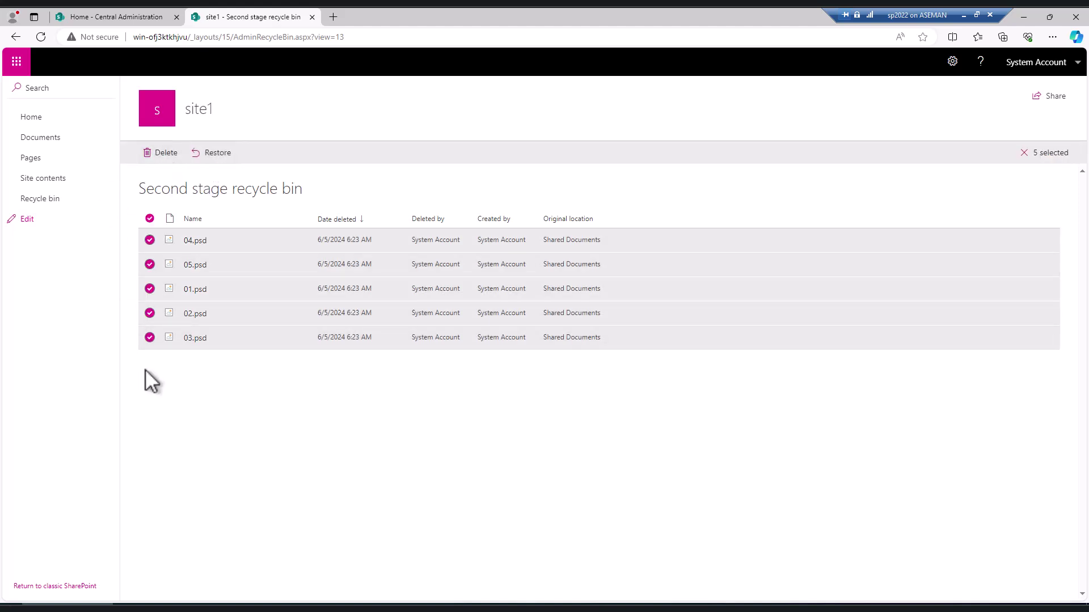
click(173, 153)
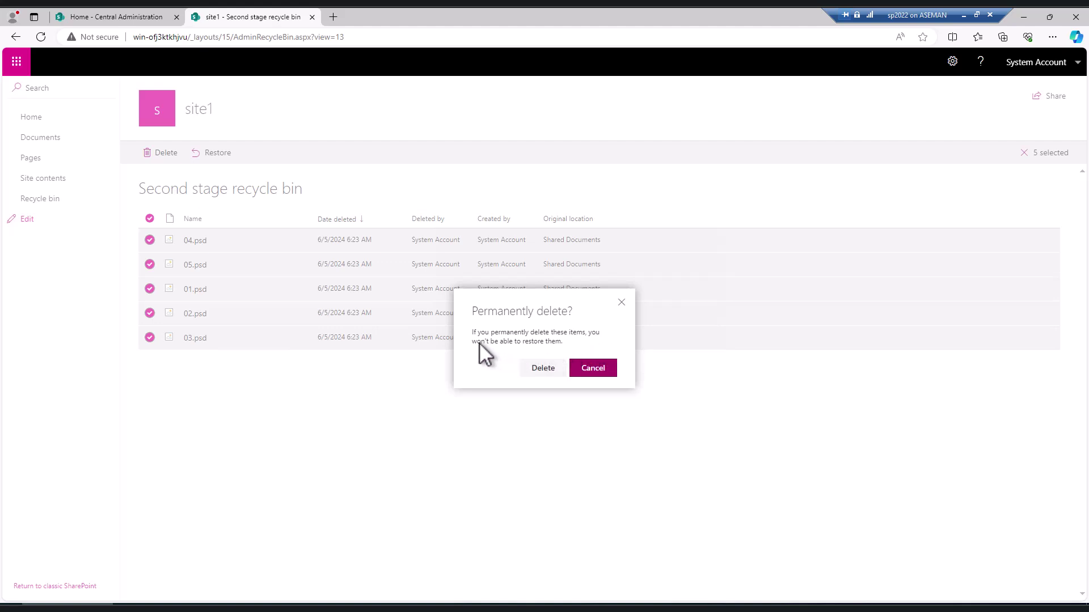
click(593, 369)
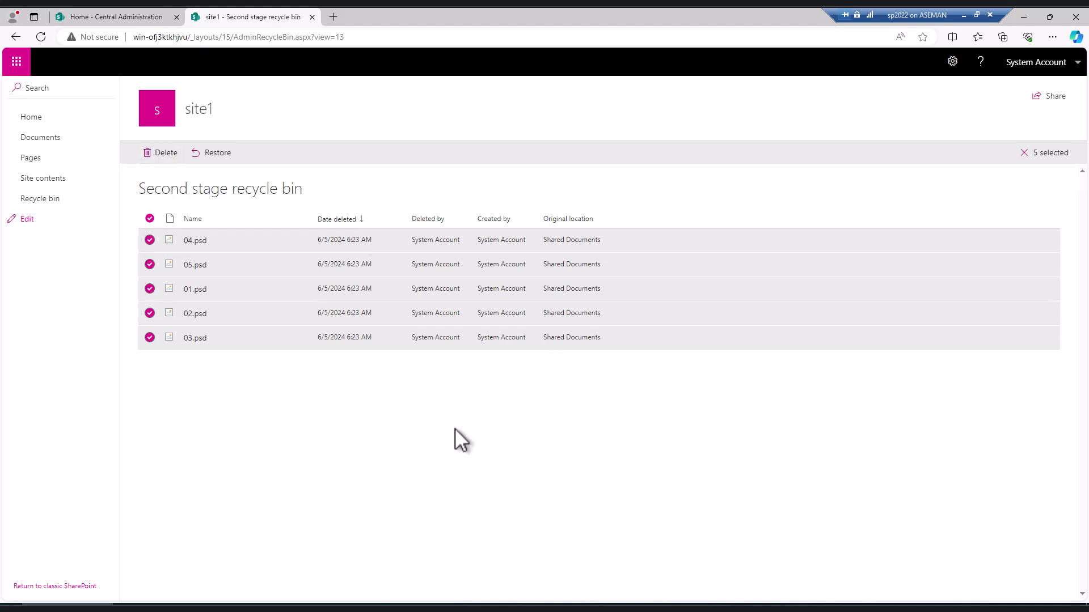
click(166, 154)
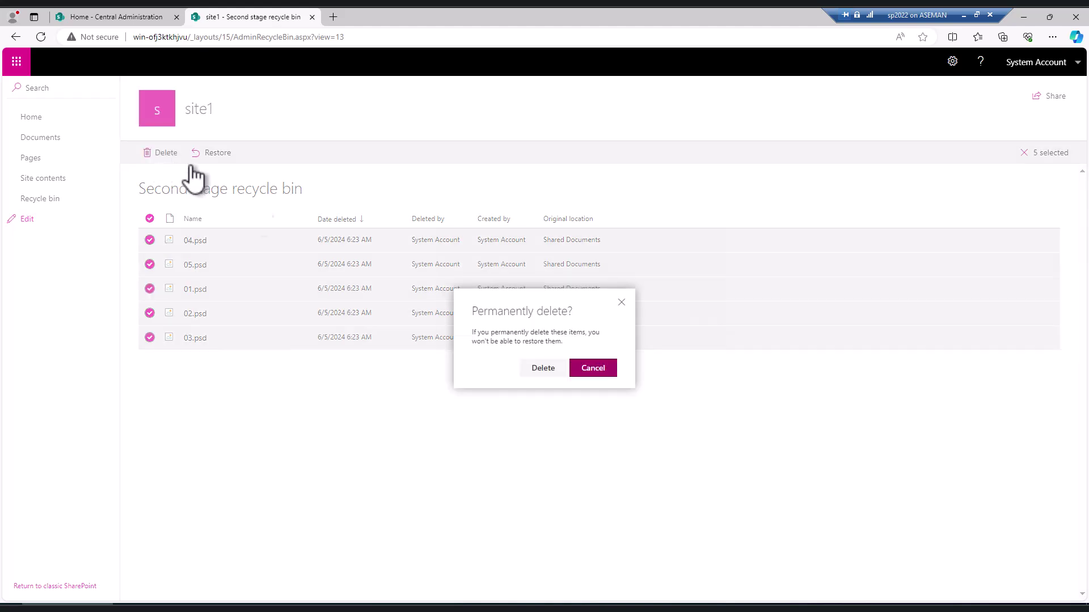
click(535, 372)
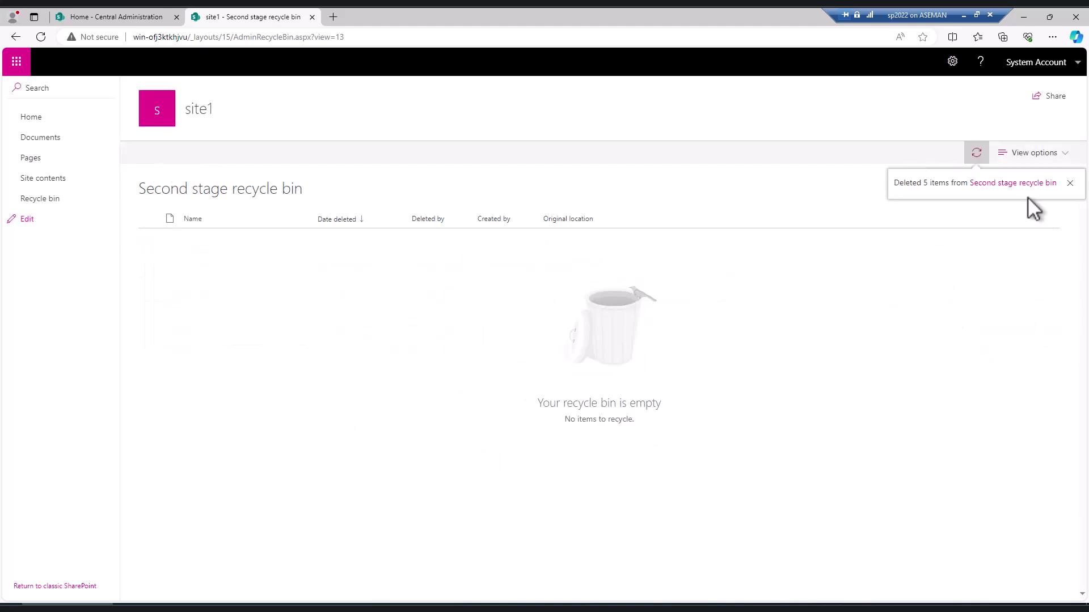
Switch to Central Administration and open the page for managing web applications.
key(ctrl+t)
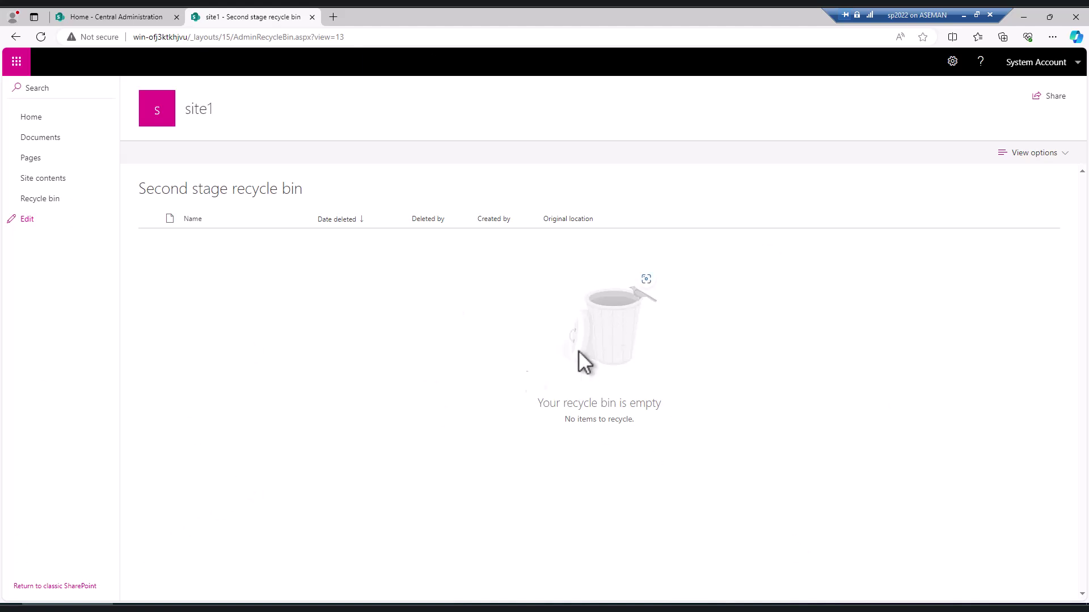
click(11, 601)
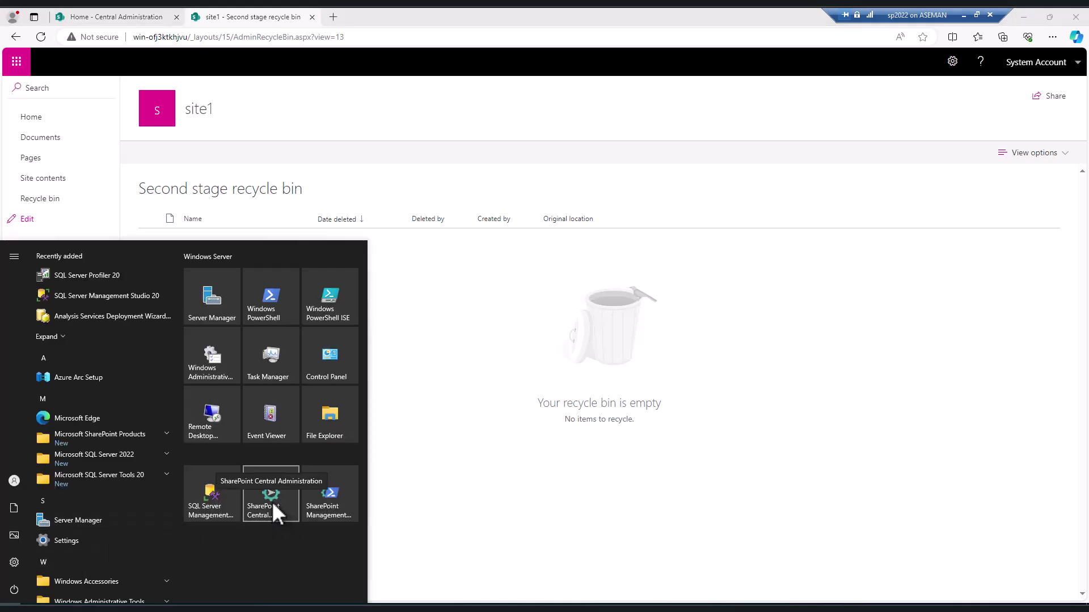
click(107, 16)
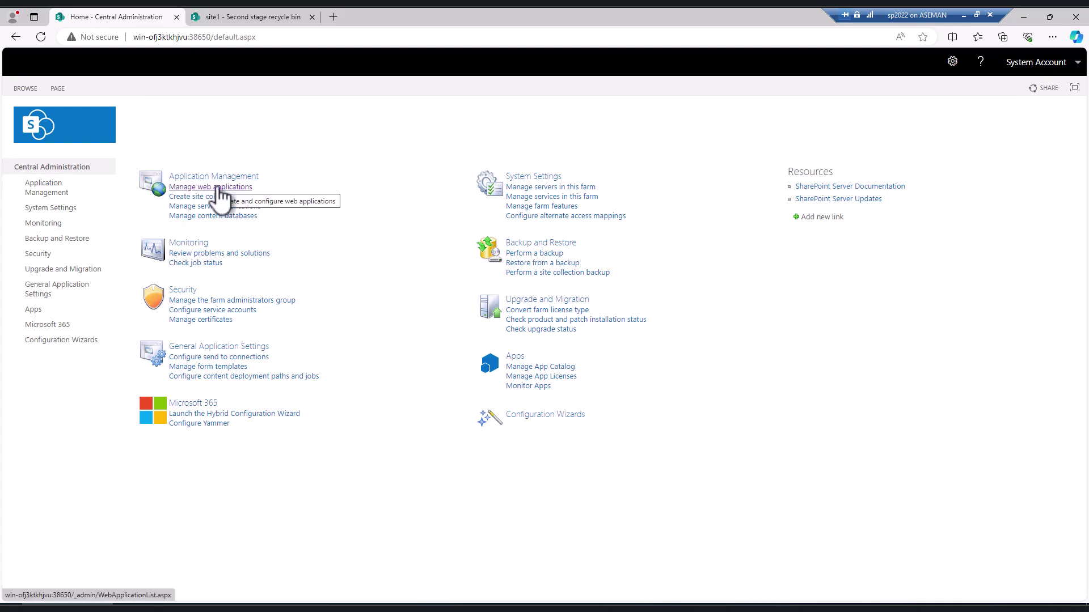
click(196, 188)
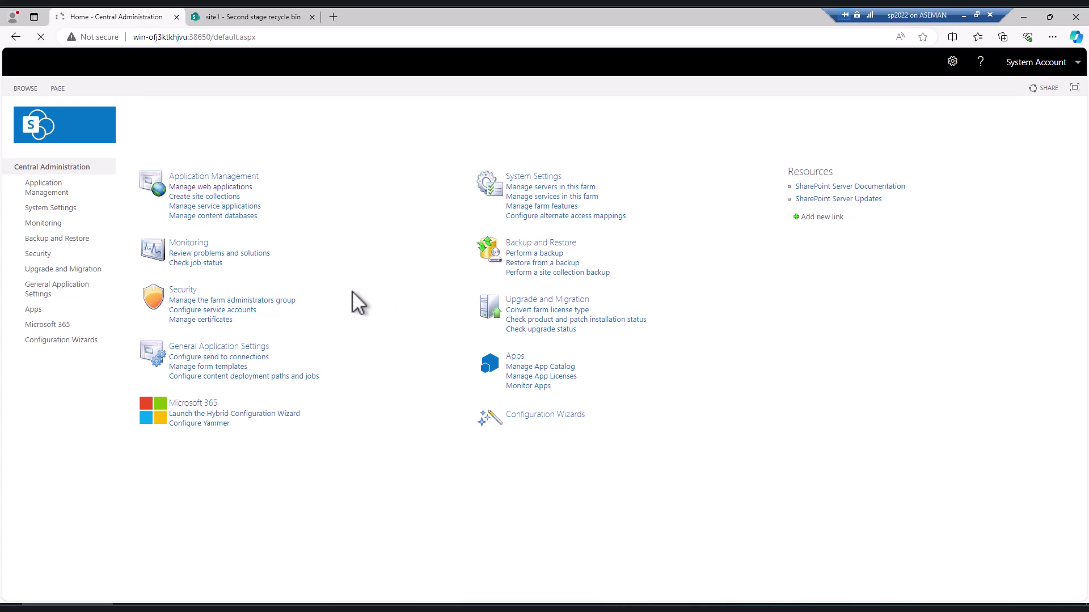
Open web application management and select the SharePoint - 80 web application.
click(227, 185)
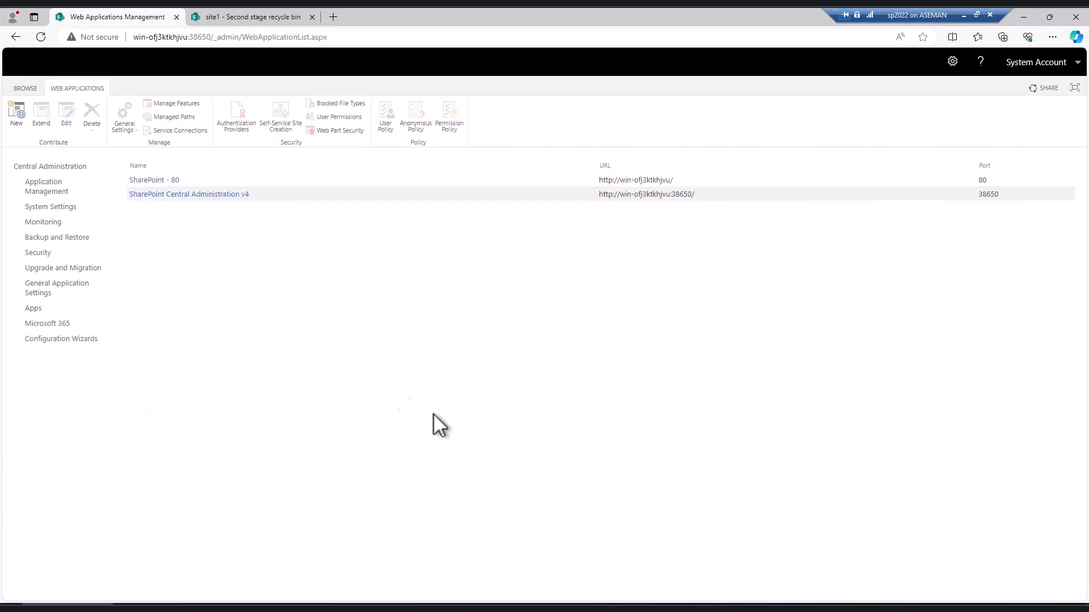
click(204, 182)
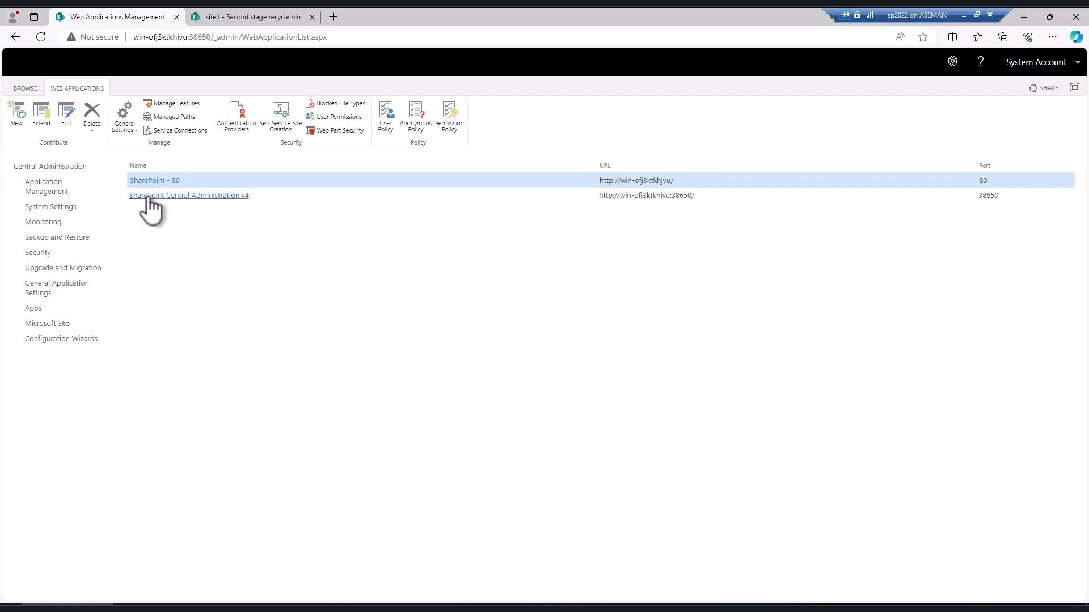
drag(617, 179, 597, 179)
click(475, 217)
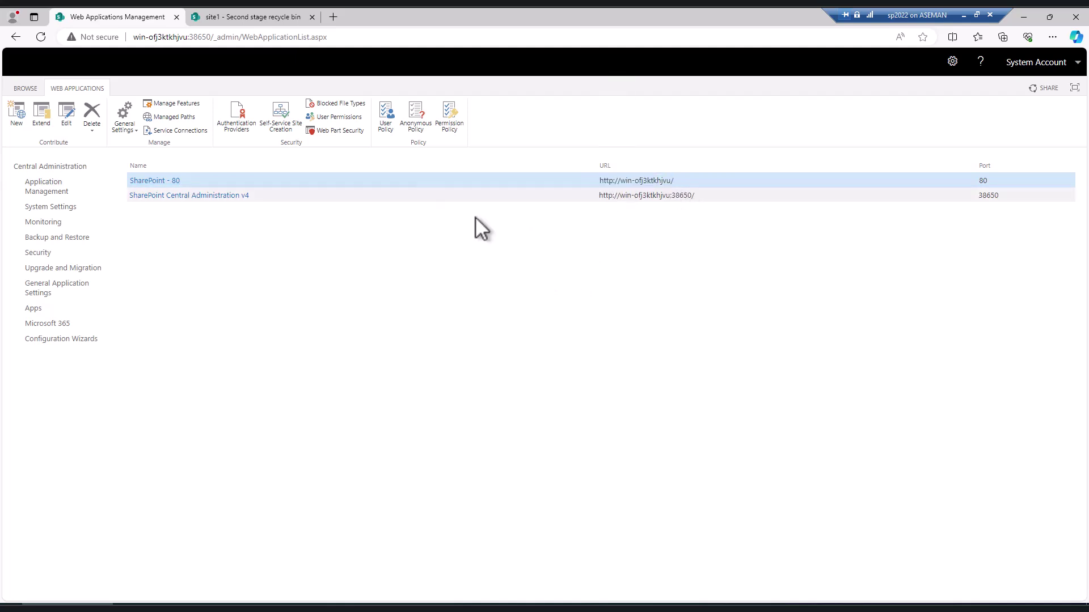
Compare the address of site1's second-stage recycle bin page with the URL of the SharePoint - 80 web application.
click(223, 17)
drag(188, 39, 126, 39)
click(362, 392)
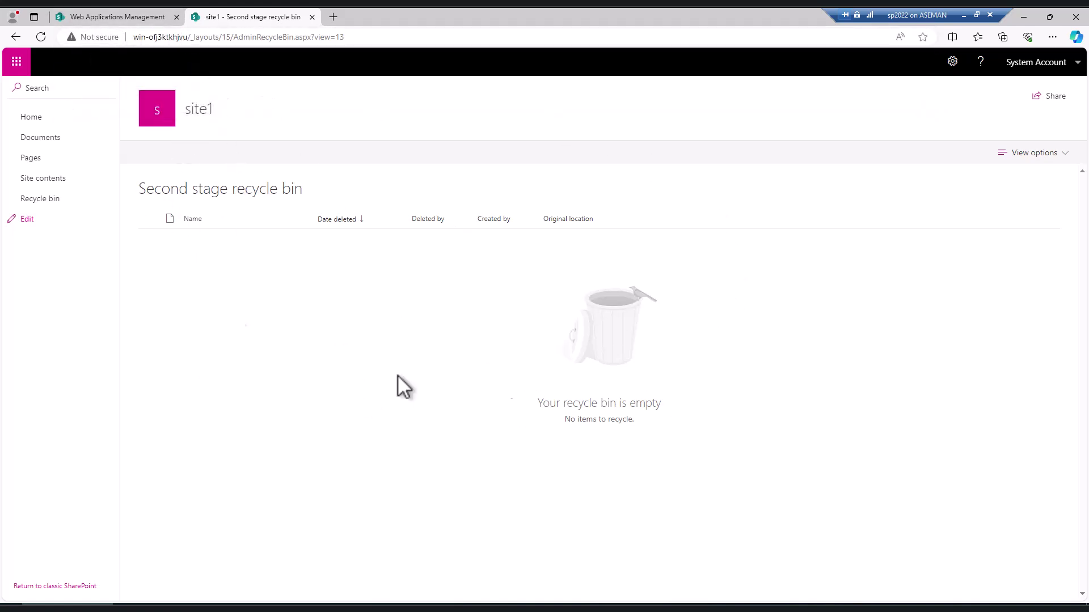
click(142, 18)
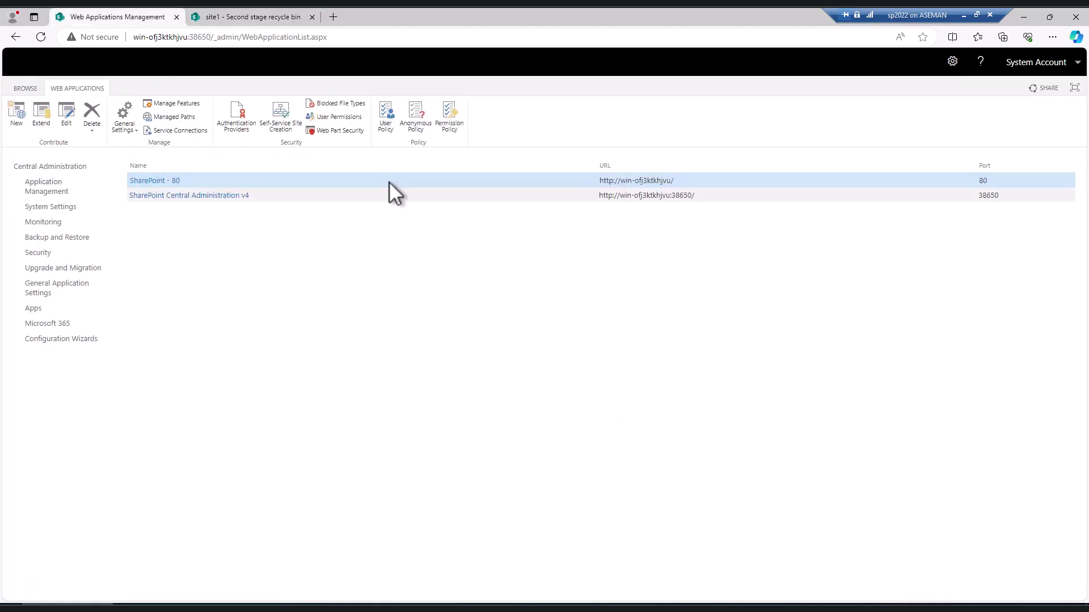
Open the general settings of the SharePoint - 80 web application and go to the Recycle Bin section.
click(134, 131)
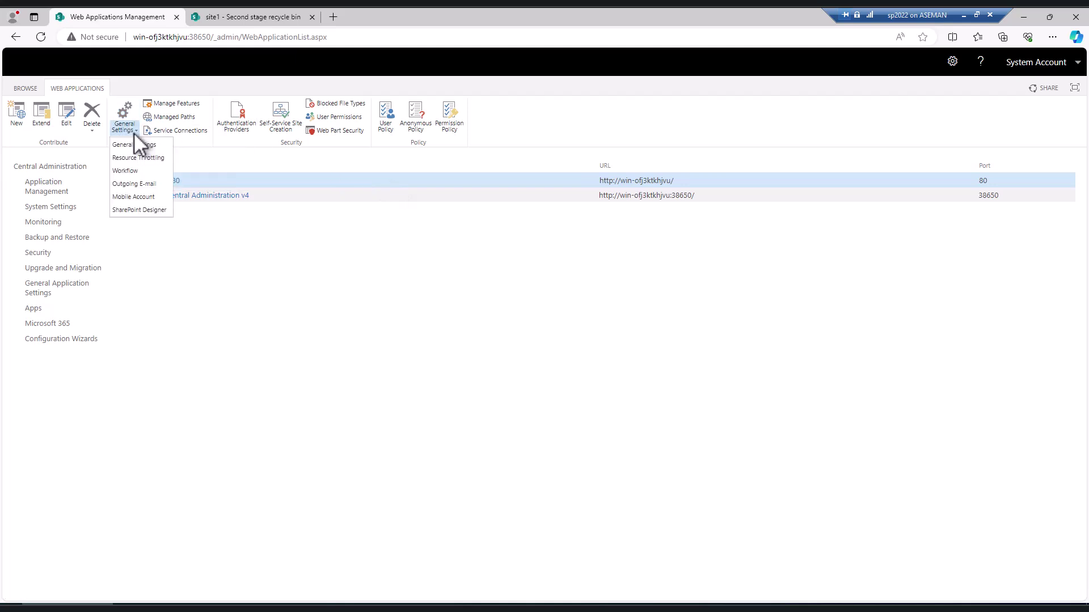
click(161, 144)
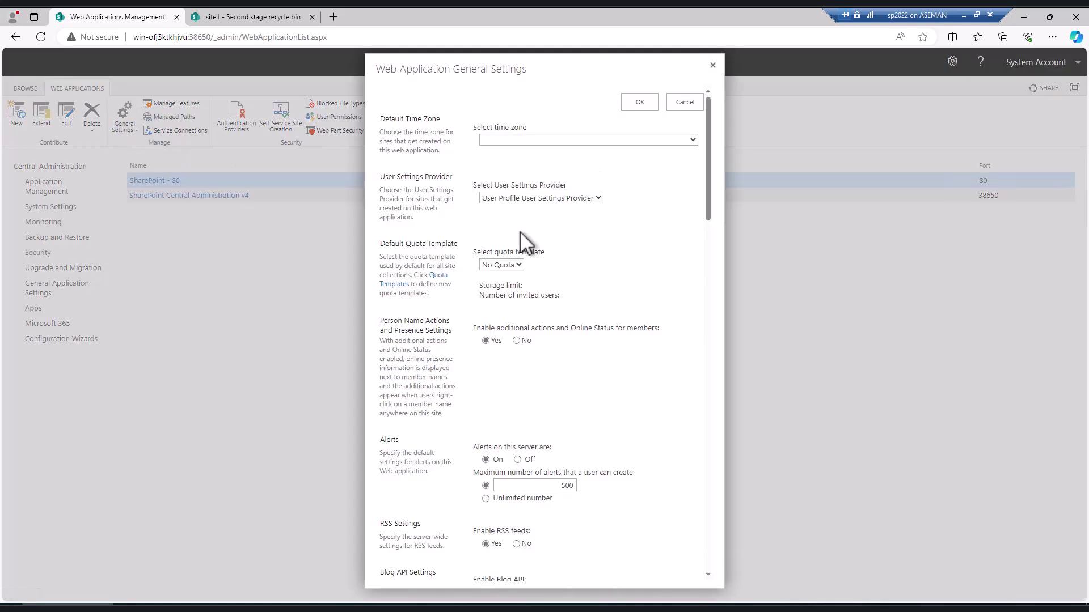
scroll(626, 257, down, 15)
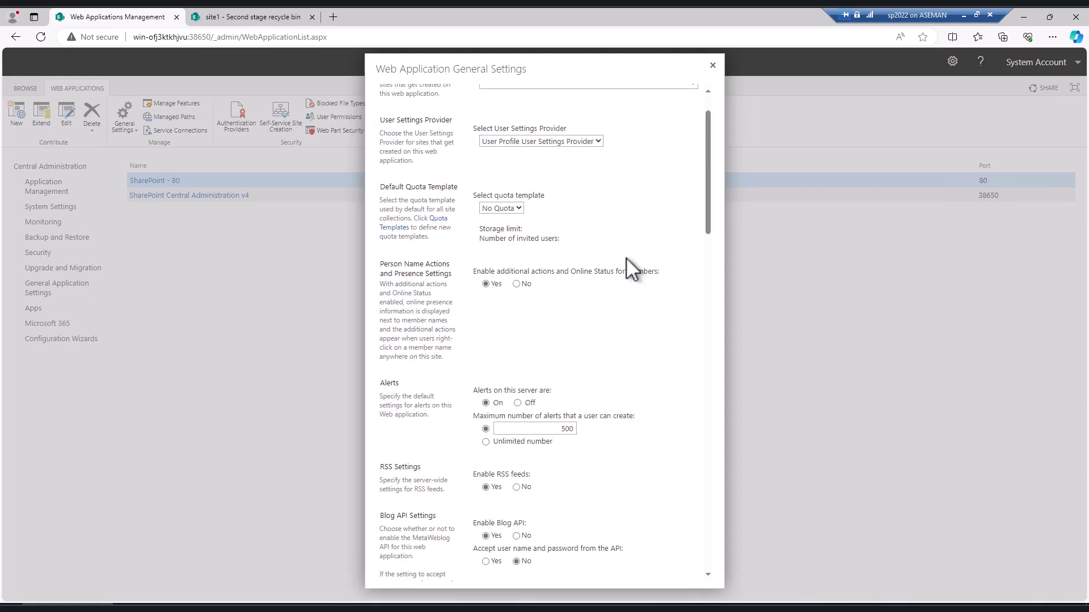
scroll(626, 261, down, 10)
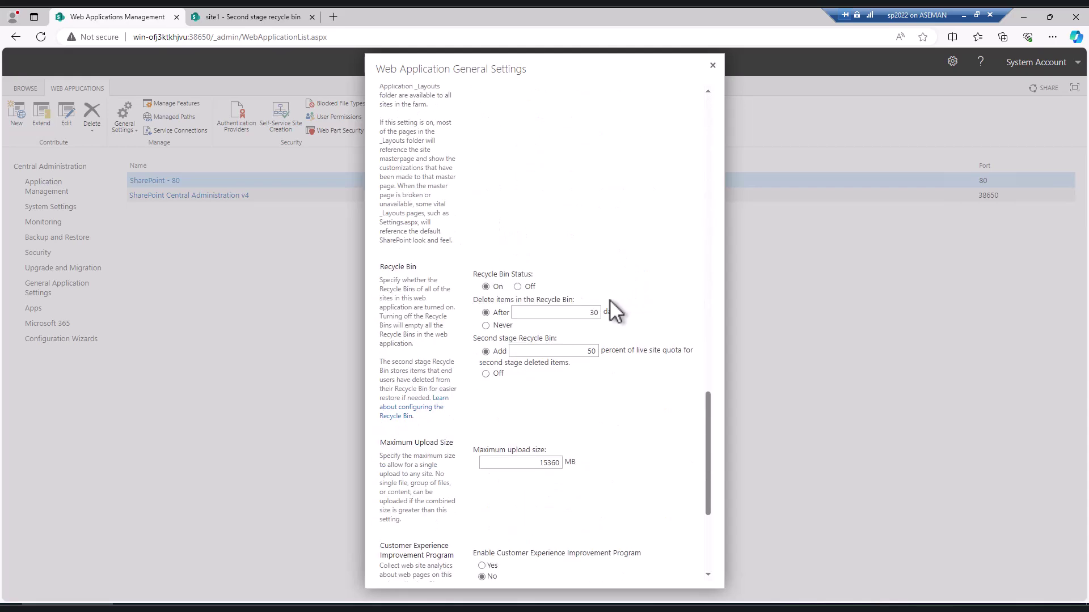
Review the Recycle Bin status setting, try switching it to Off and decline the confirmation.
drag(386, 264, 430, 263)
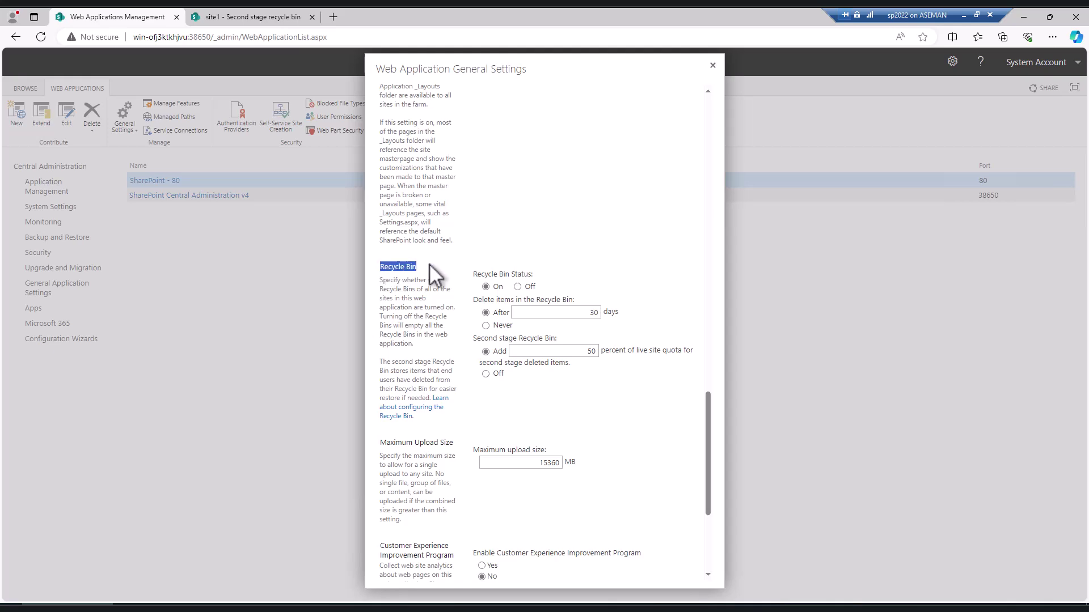
click(405, 309)
drag(477, 274, 535, 277)
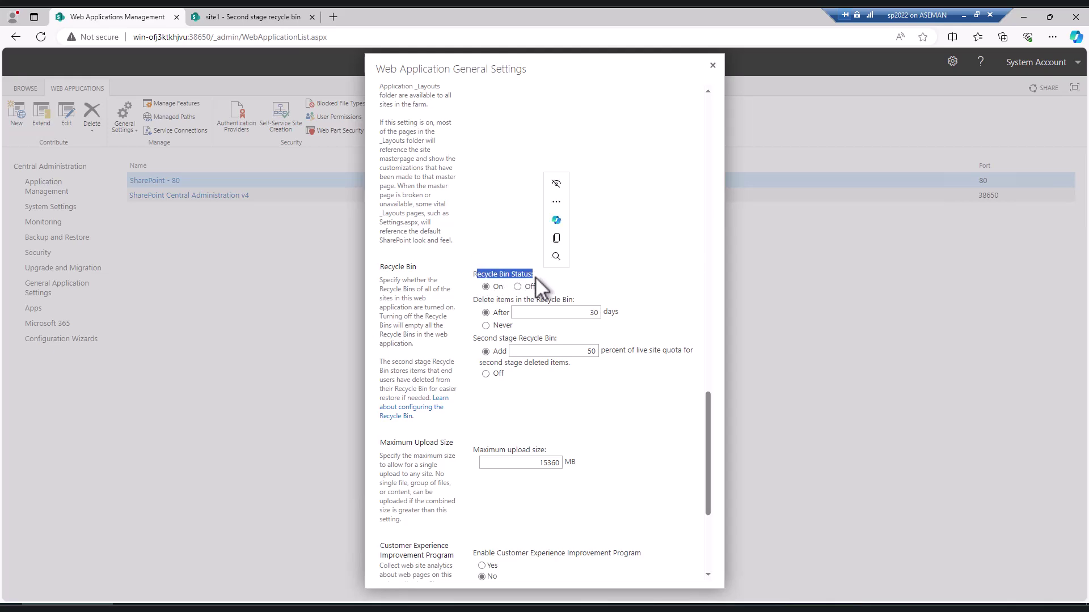
click(533, 290)
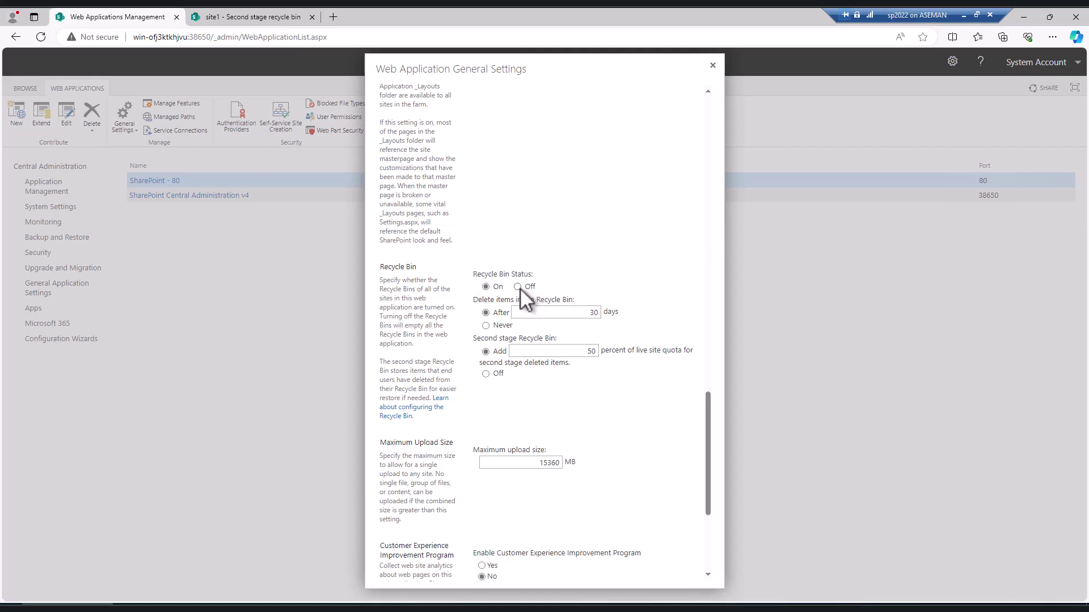
click(517, 287)
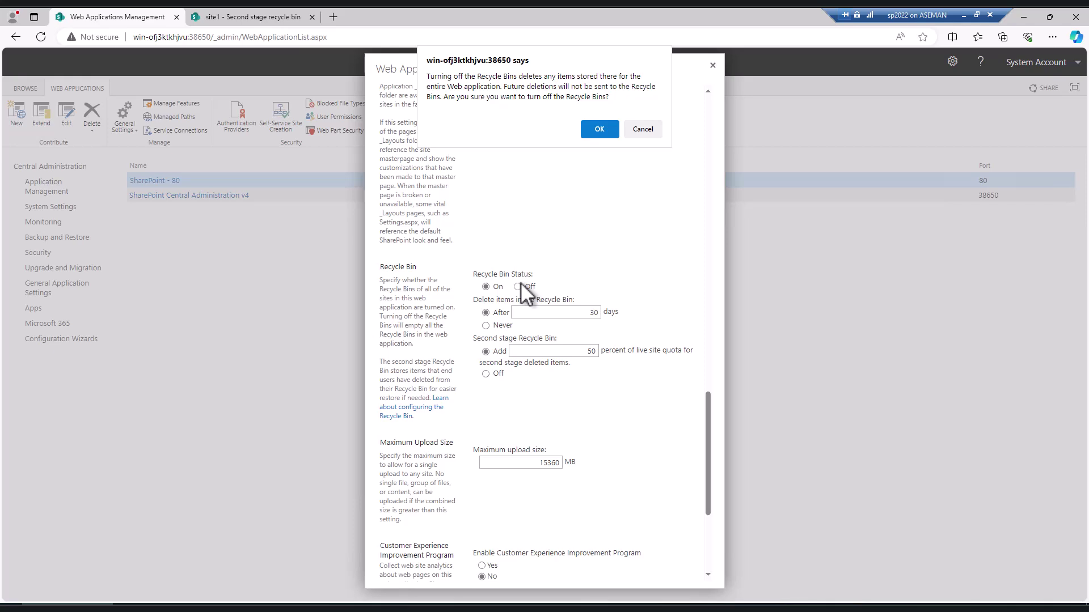
click(642, 129)
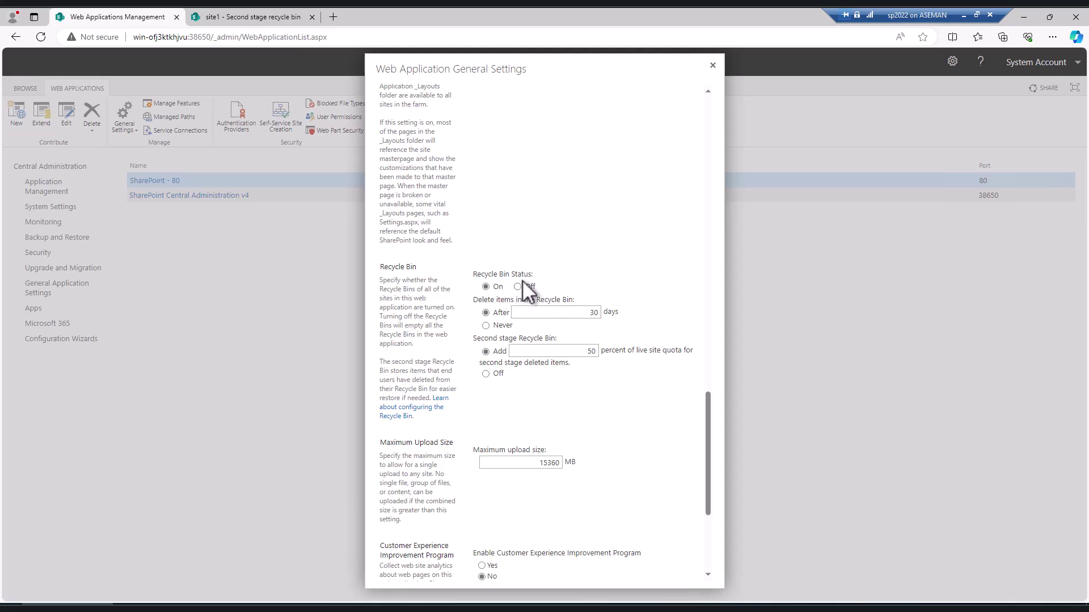
Examine the retention period for items in the Recycle Bin and set their deletion to Never.
drag(474, 299, 600, 307)
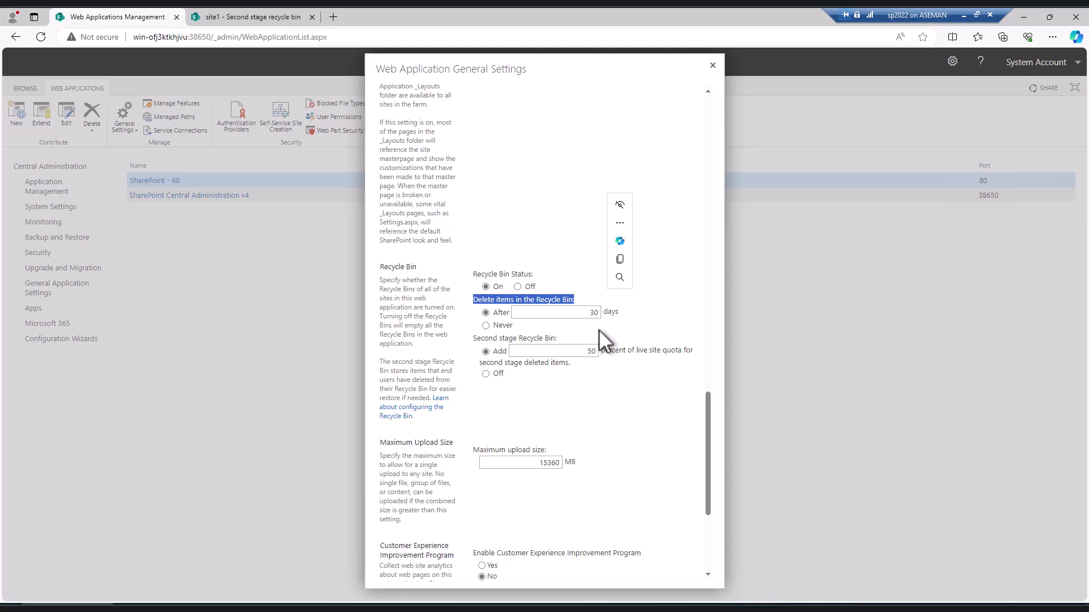
click(612, 409)
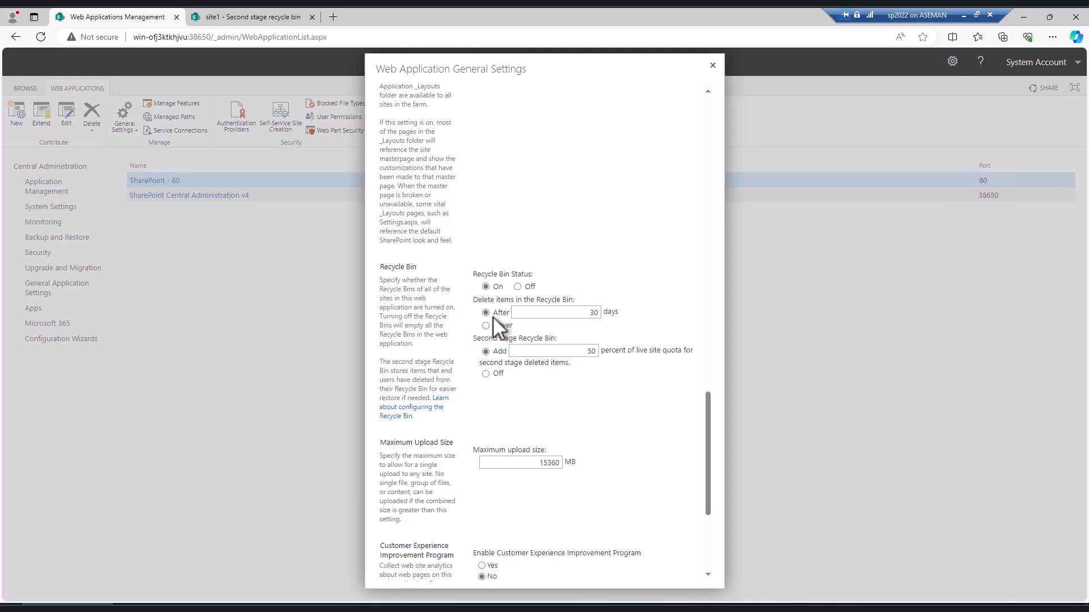
drag(542, 309, 645, 321)
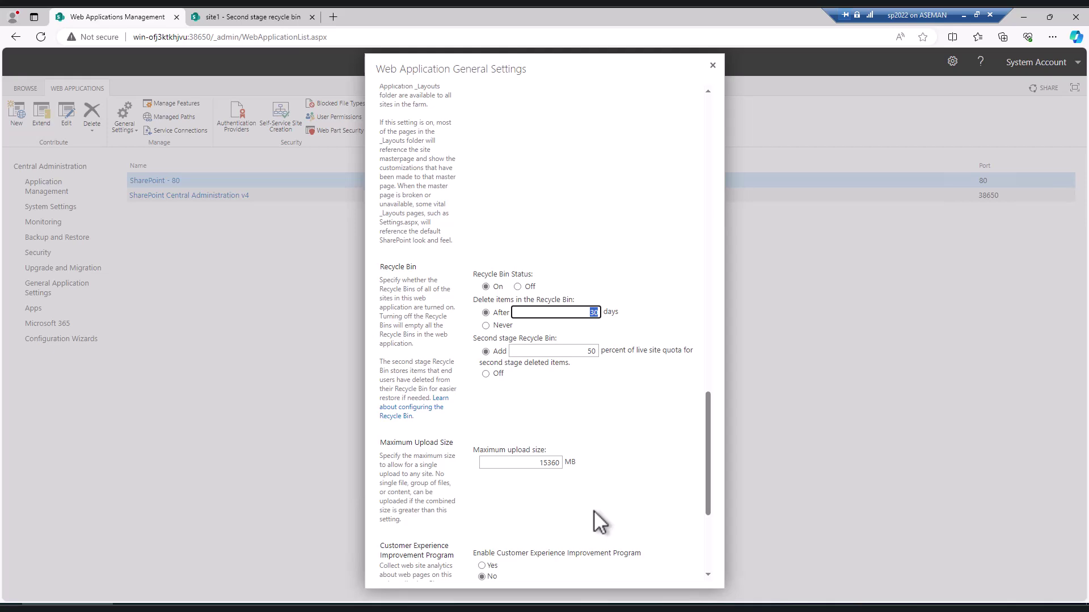
click(486, 326)
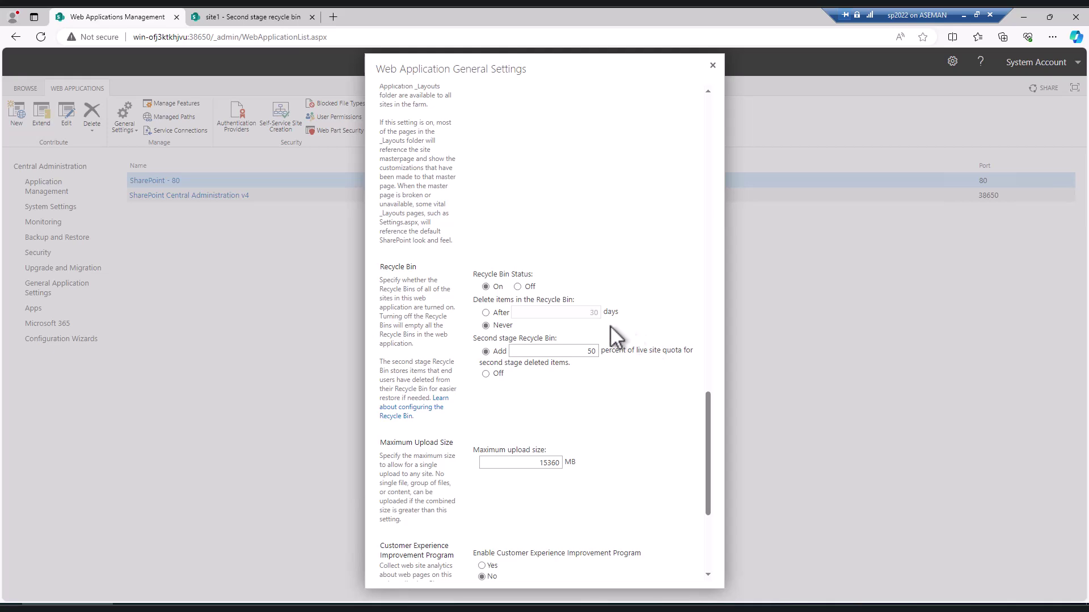
double_click(499, 324)
click(567, 415)
click(521, 407)
Set the second stage Recycle Bin to Off and read the Recycle Bin section's description.
click(486, 374)
drag(383, 363, 455, 380)
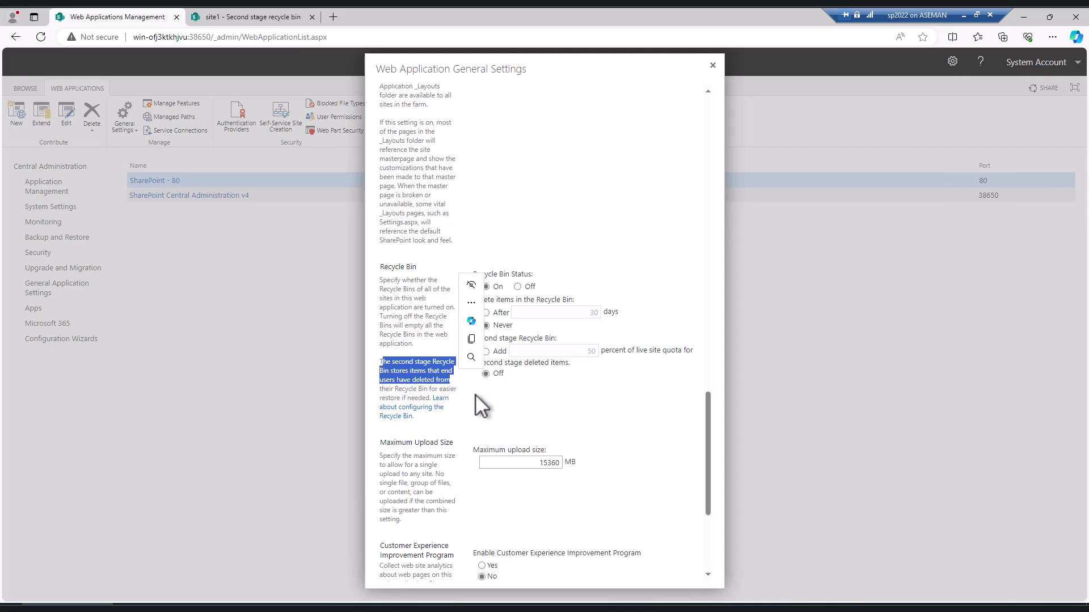
click(394, 371)
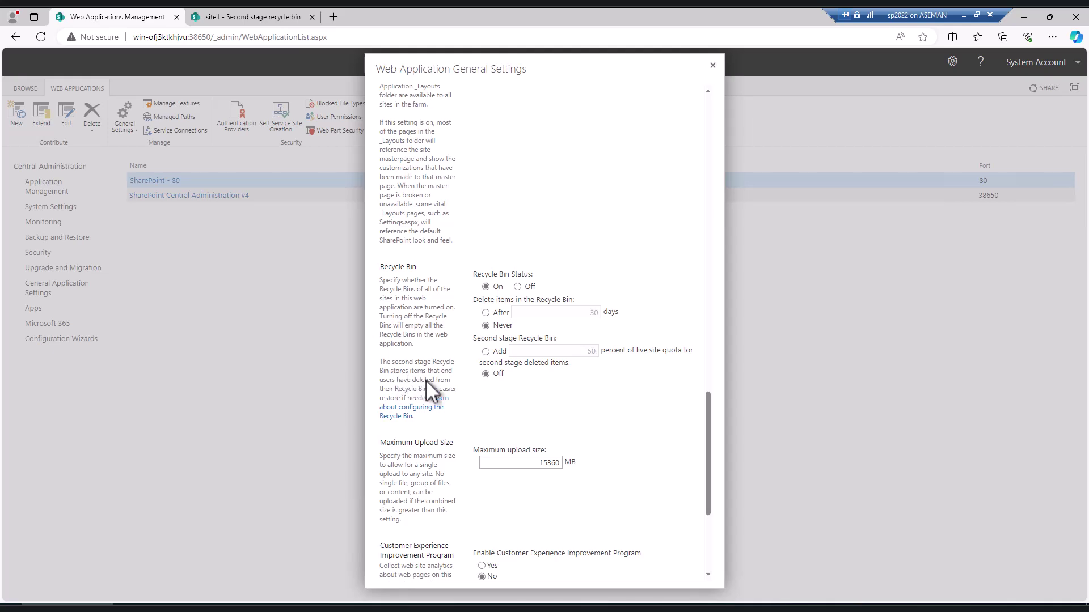
drag(403, 304, 420, 333)
click(549, 420)
Switch the second stage Recycle Bin back to adding 50 percent of the live site quota.
click(486, 352)
drag(610, 350, 674, 352)
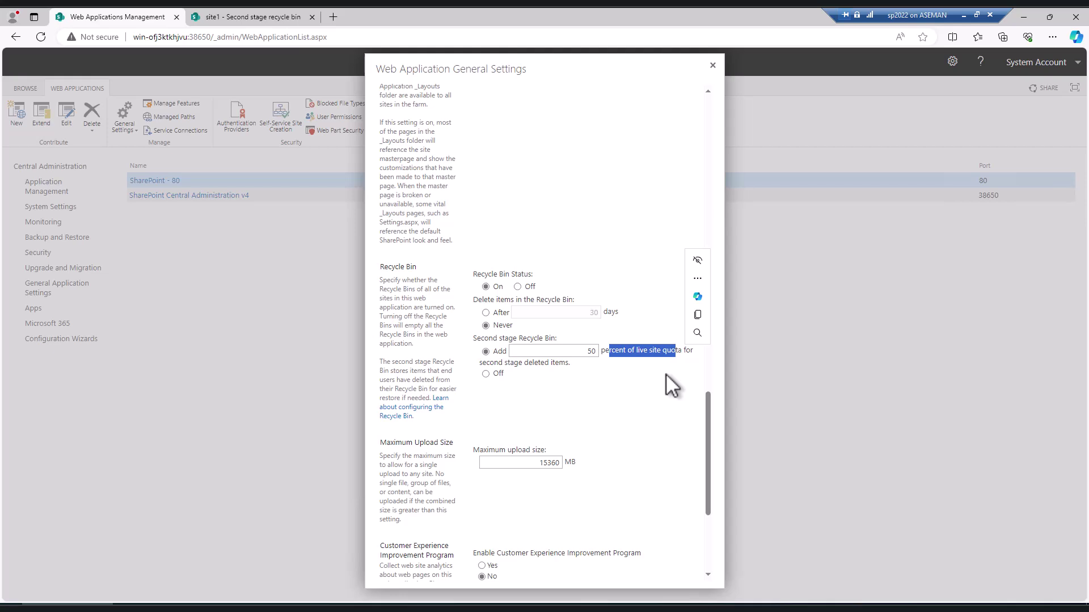
click(666, 373)
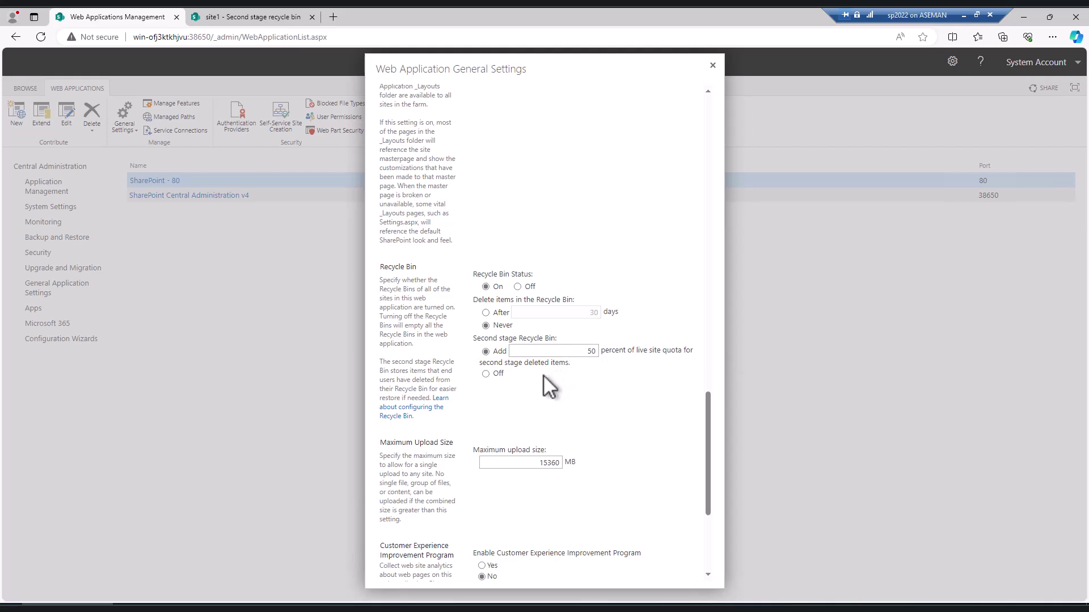
click(486, 373)
click(485, 352)
Look over the settings around the Recycle Bin section and close the general settings dialog without saving.
scroll(602, 434, down, 4)
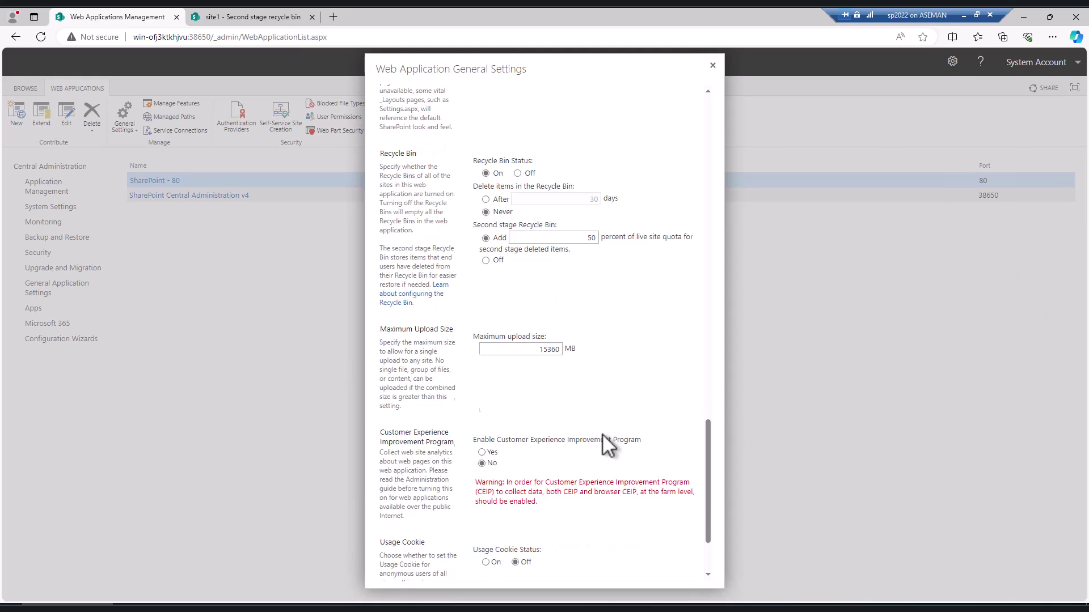
scroll(602, 434, up, 3)
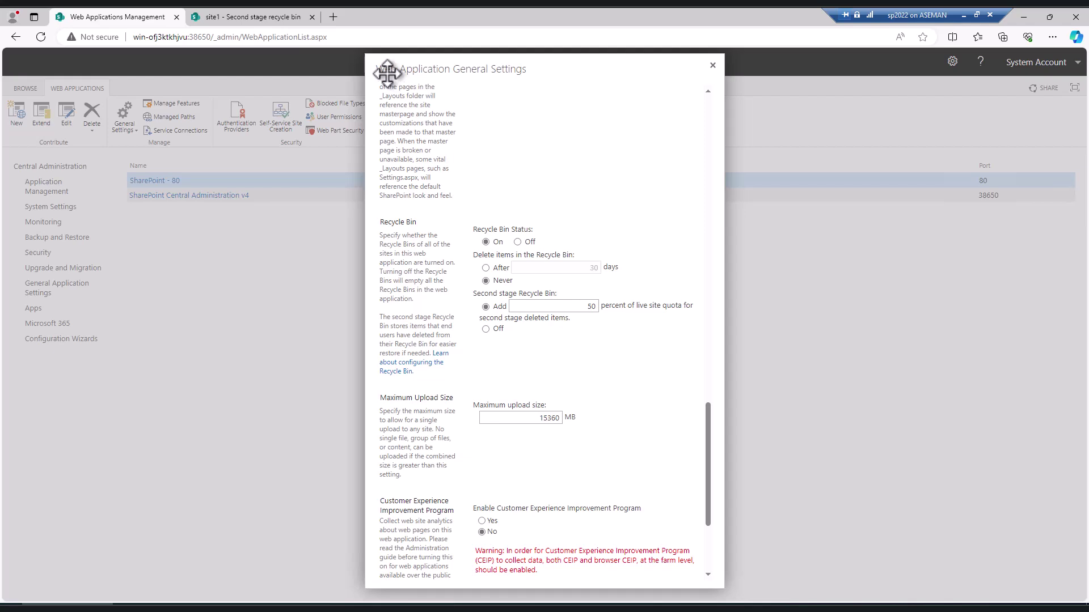
drag(558, 58, 656, 61)
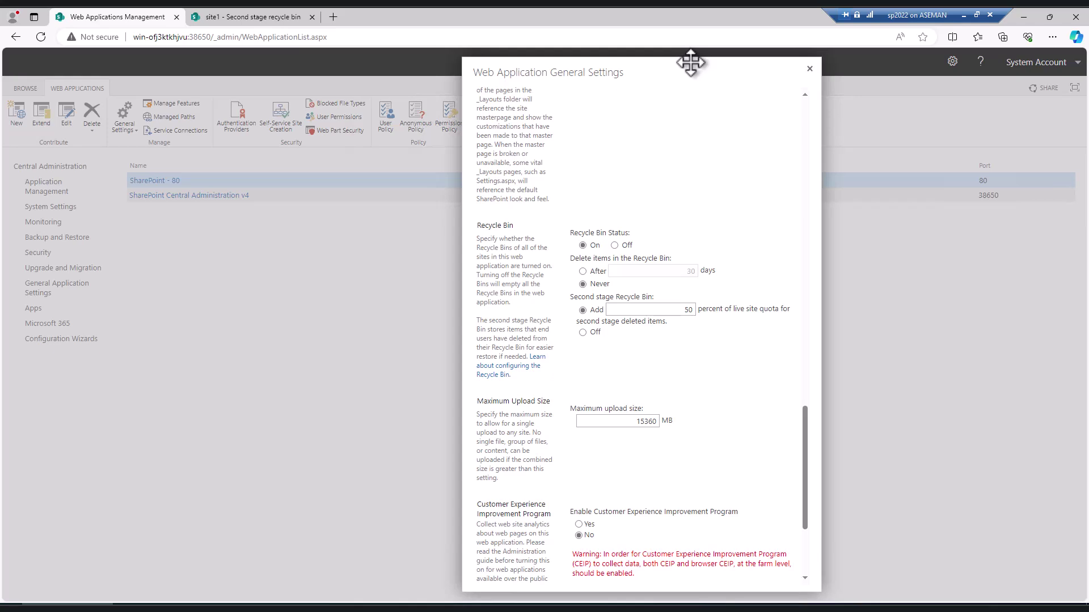
click(809, 69)
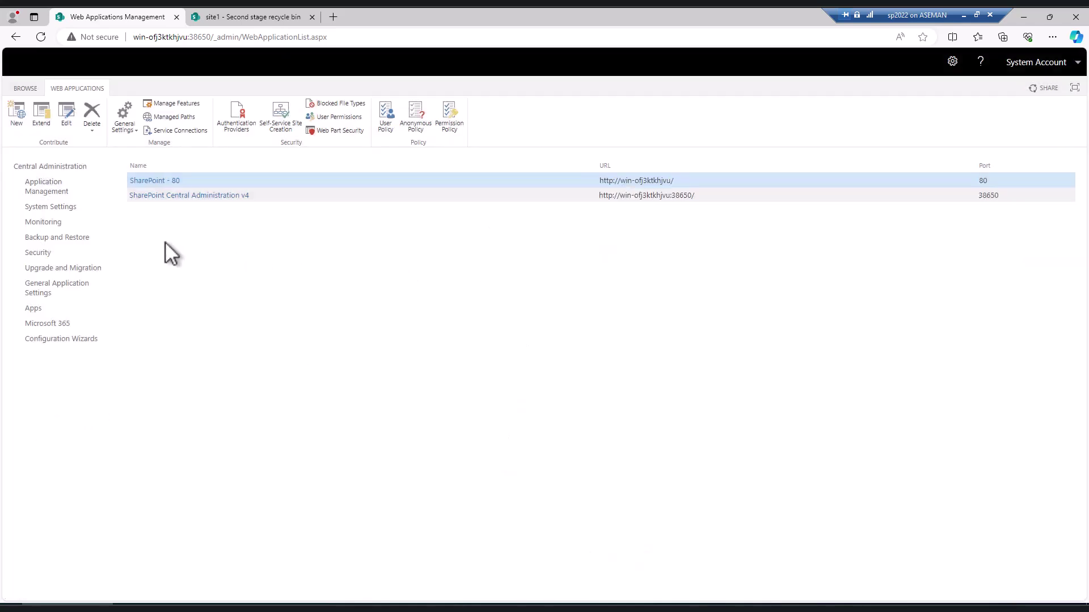
Switch to site1 and delete all files, 06.psd through 20.psd, from the Documents library.
click(216, 18)
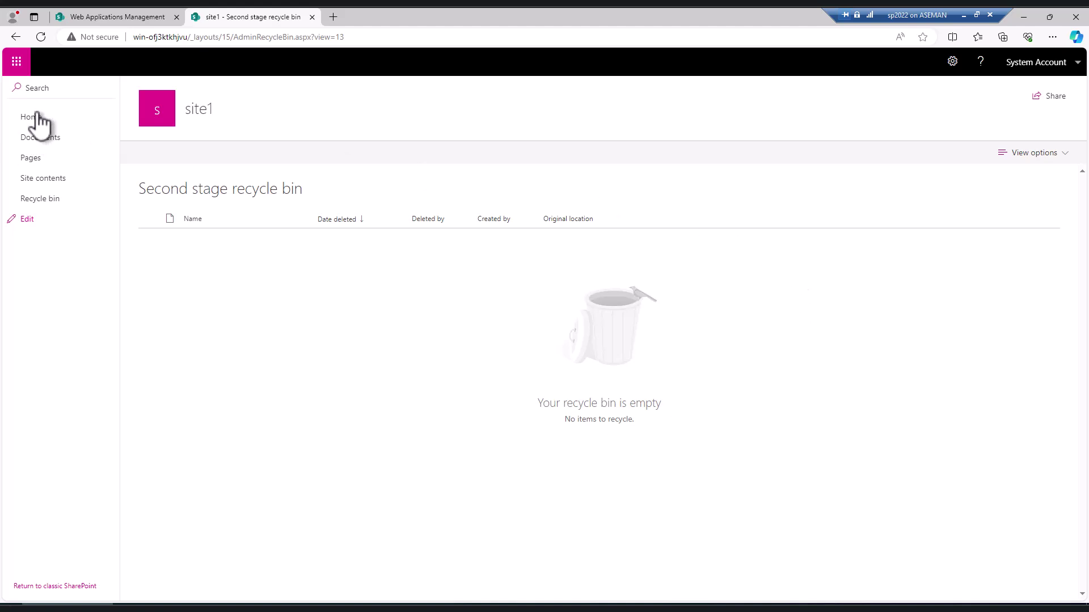
click(37, 139)
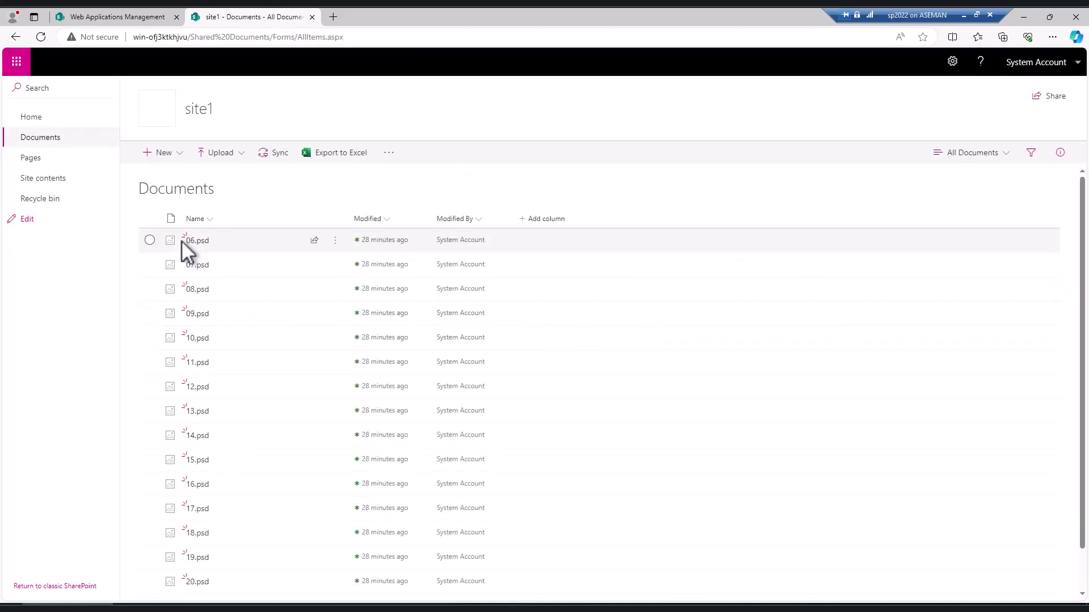
click(149, 219)
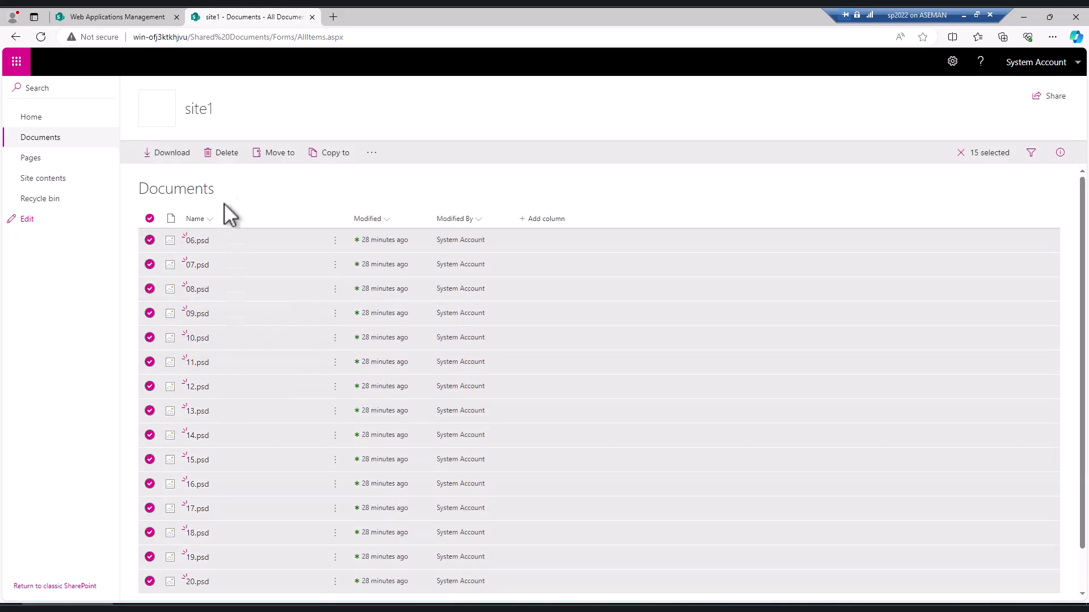
click(232, 159)
click(542, 367)
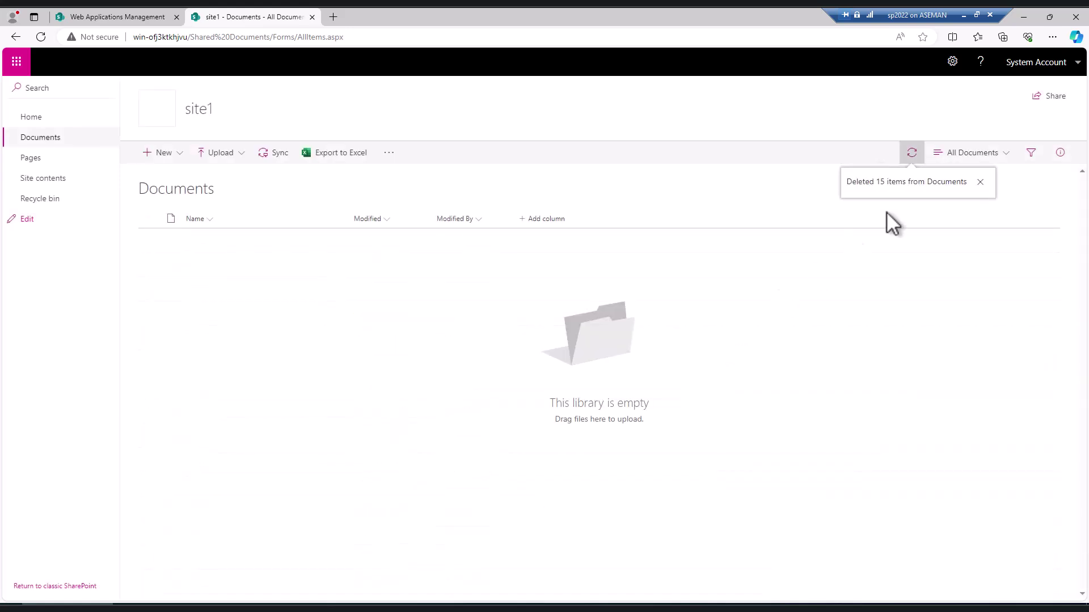
Open site1's recycle bin from the site contents page.
click(952, 62)
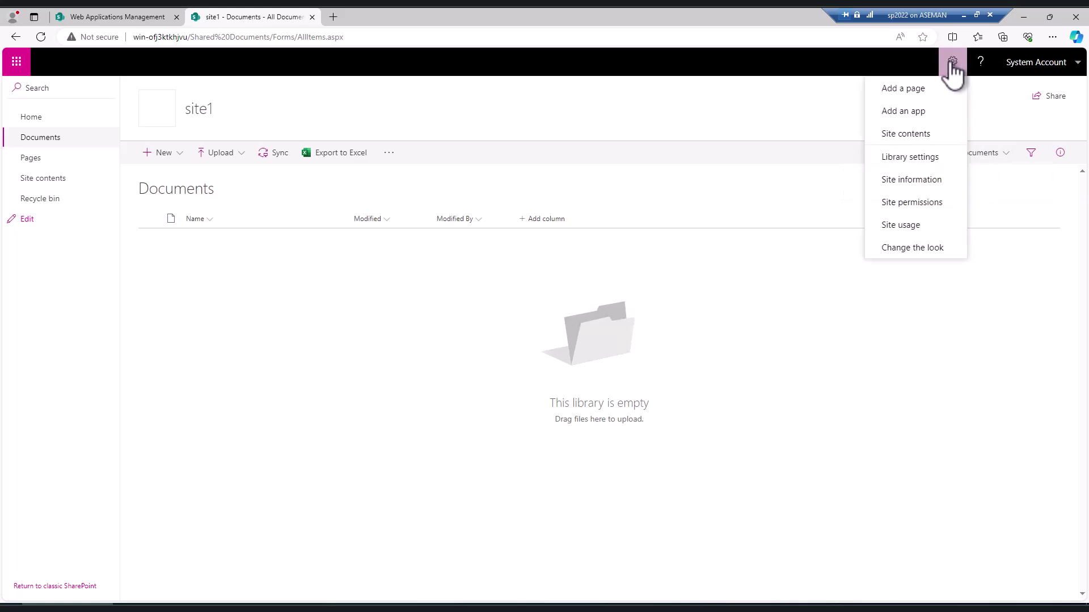
click(916, 134)
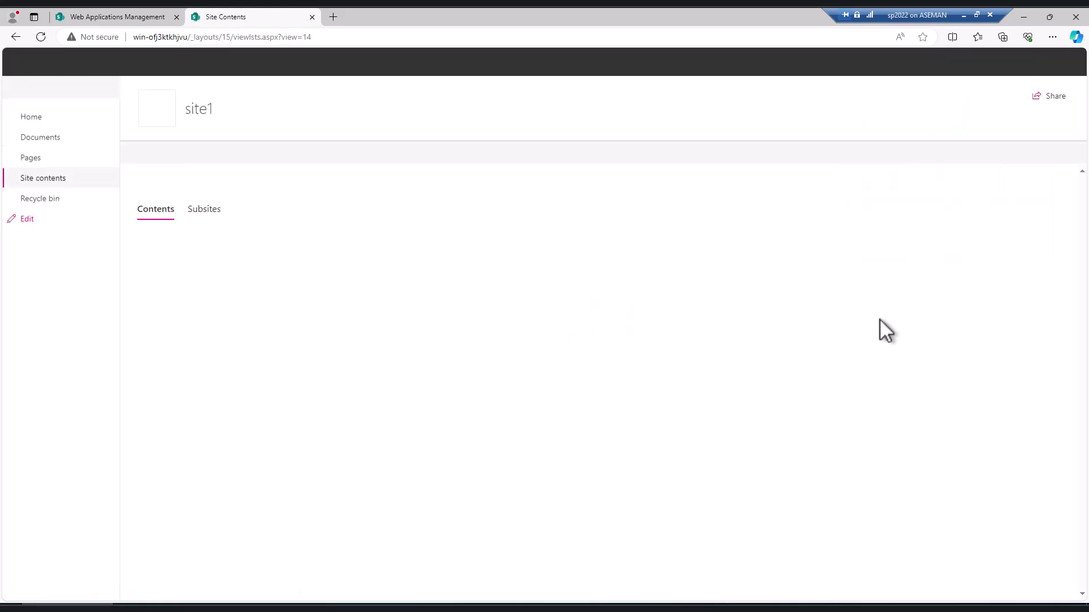
click(1047, 154)
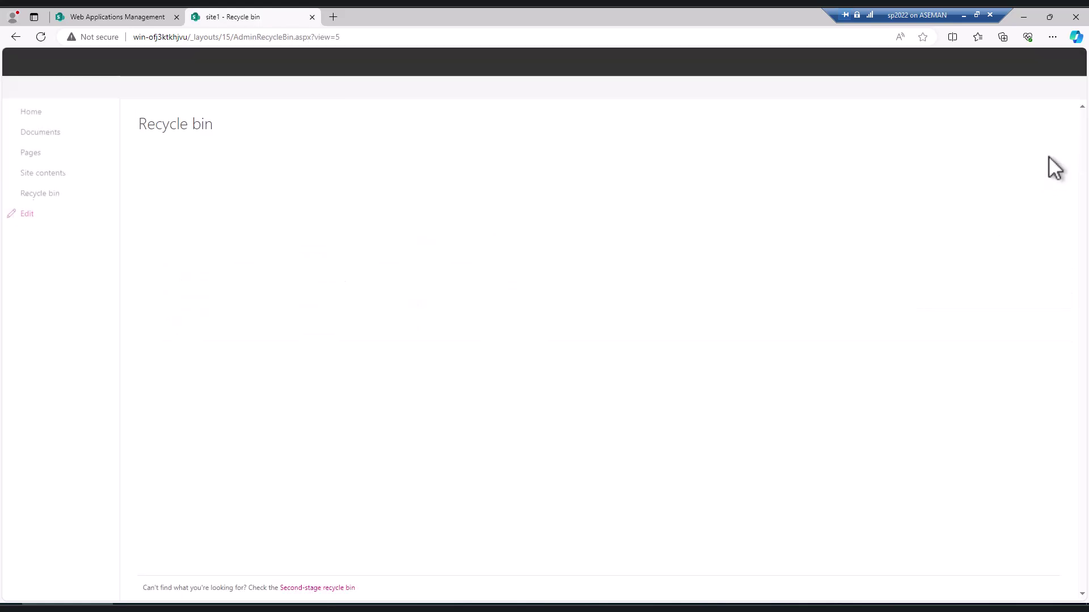
Delete 14.psd through 20.psd from site1's recycle bin and open the second-stage recycle bin.
click(147, 239)
click(148, 265)
click(148, 288)
click(149, 313)
click(150, 337)
click(150, 362)
click(150, 387)
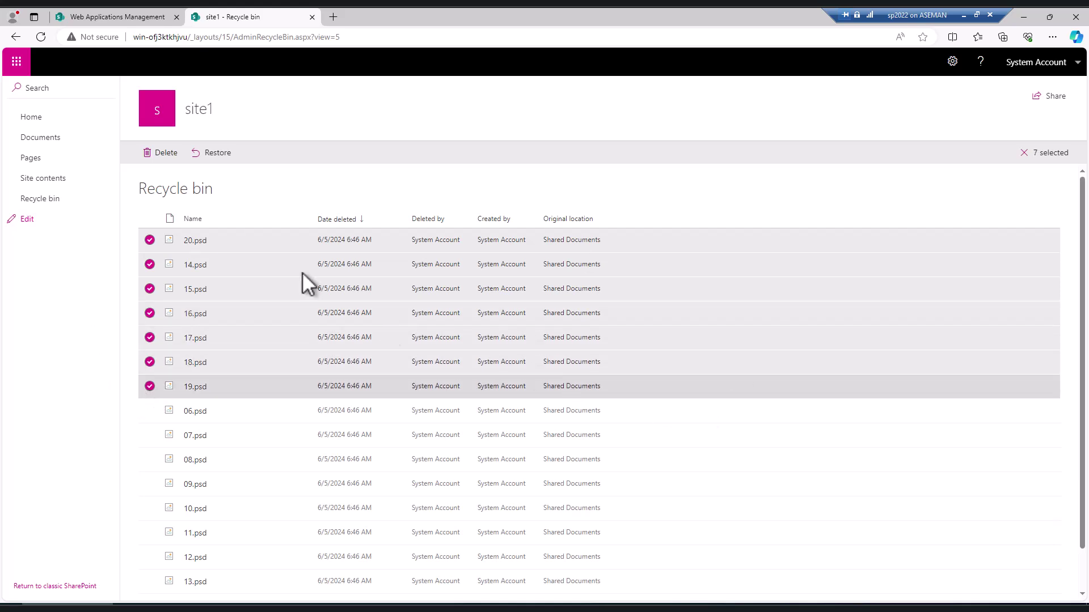
click(164, 152)
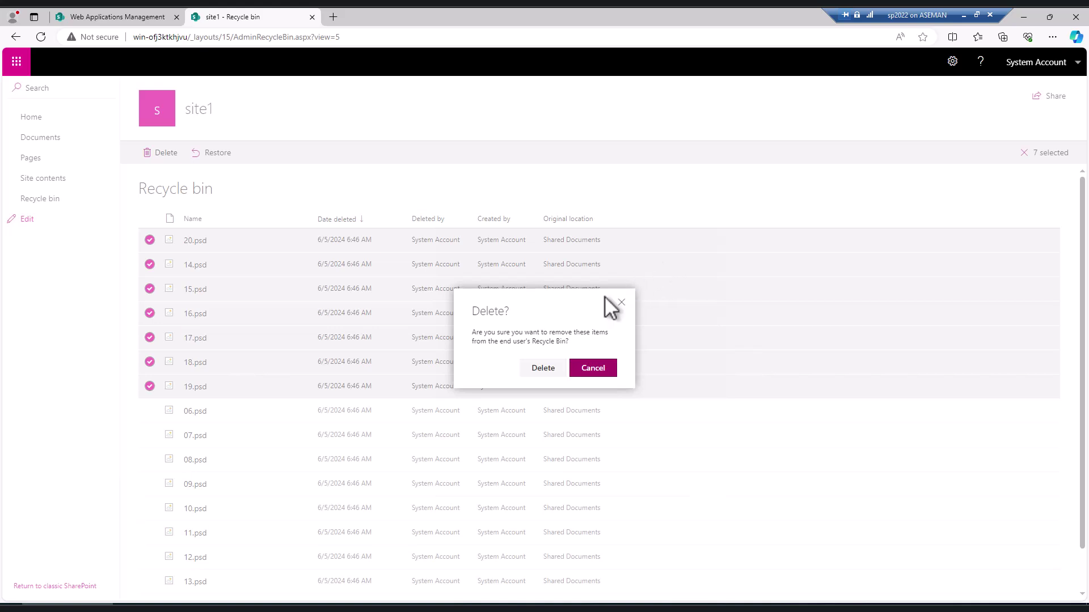
click(546, 368)
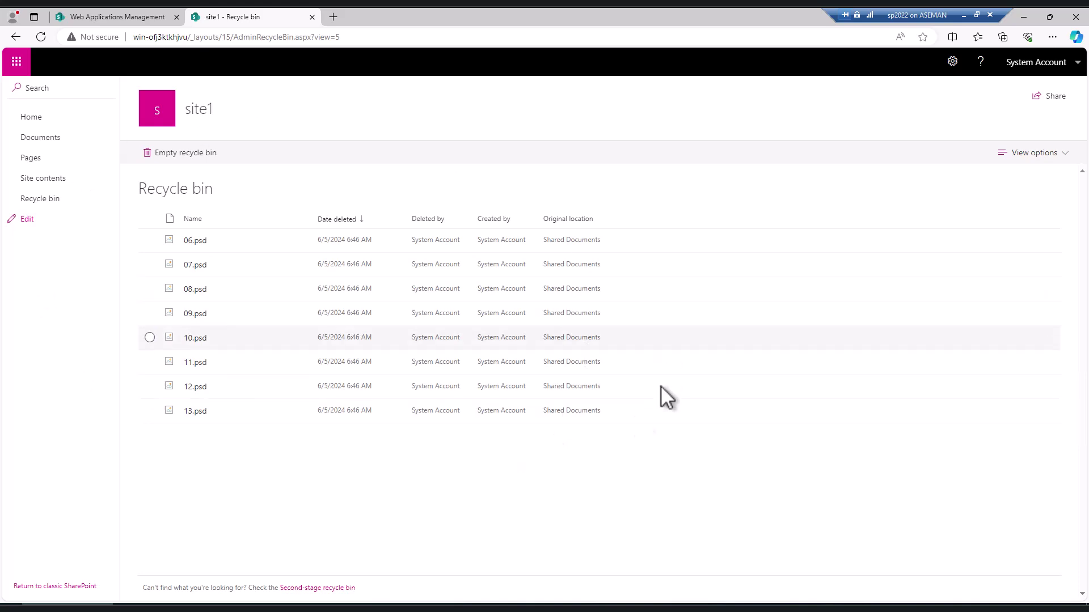
click(318, 590)
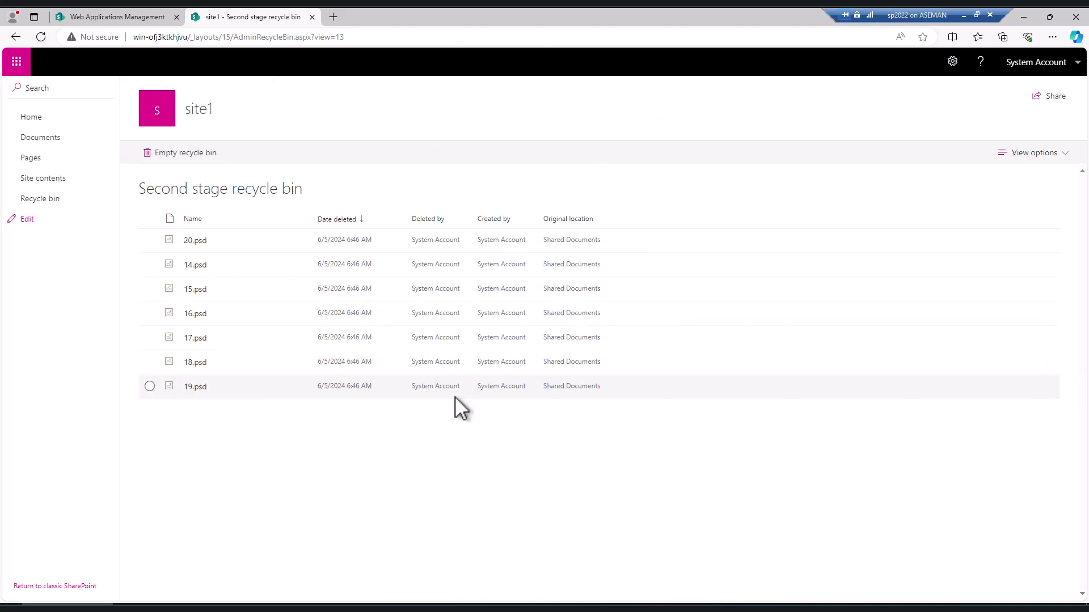
Return to the Web Applications Management page and launch Windows PowerShell ISE as administrator.
click(126, 17)
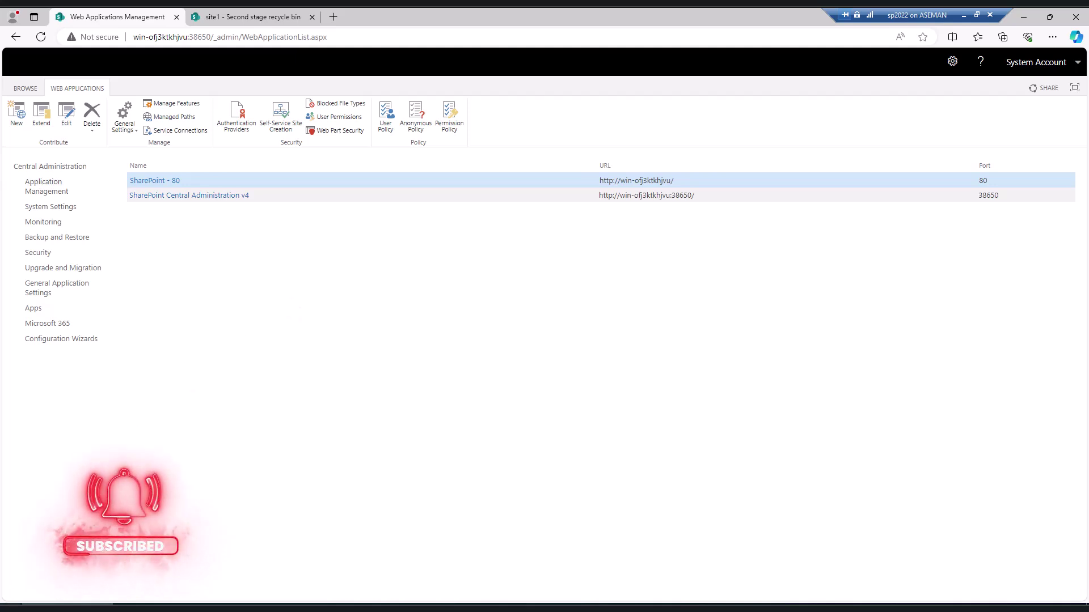
click(9, 607)
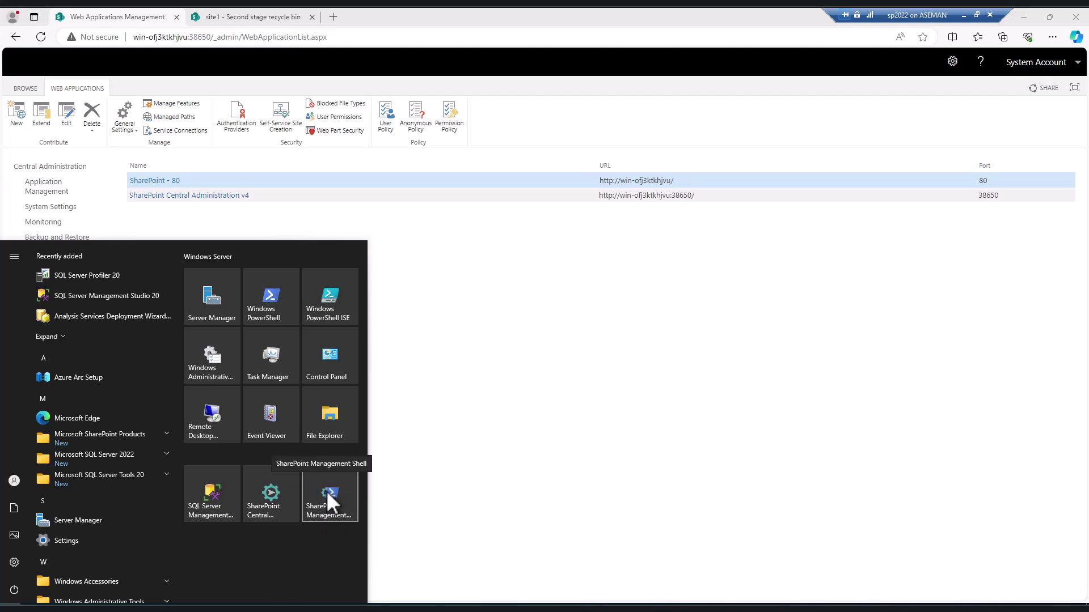
right_click(328, 311)
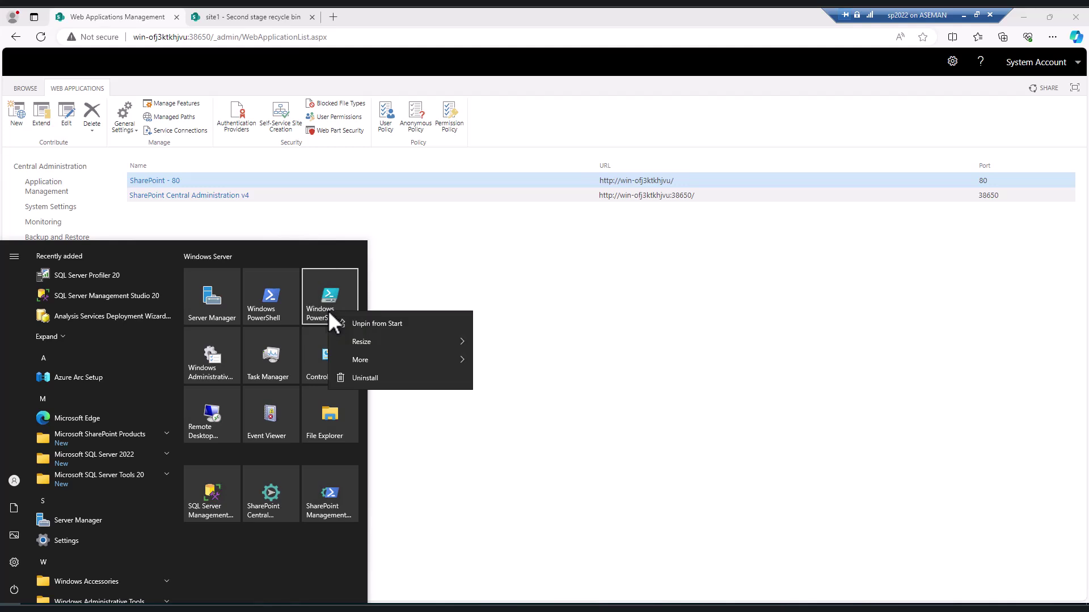
mouse_move(454, 359)
click(541, 398)
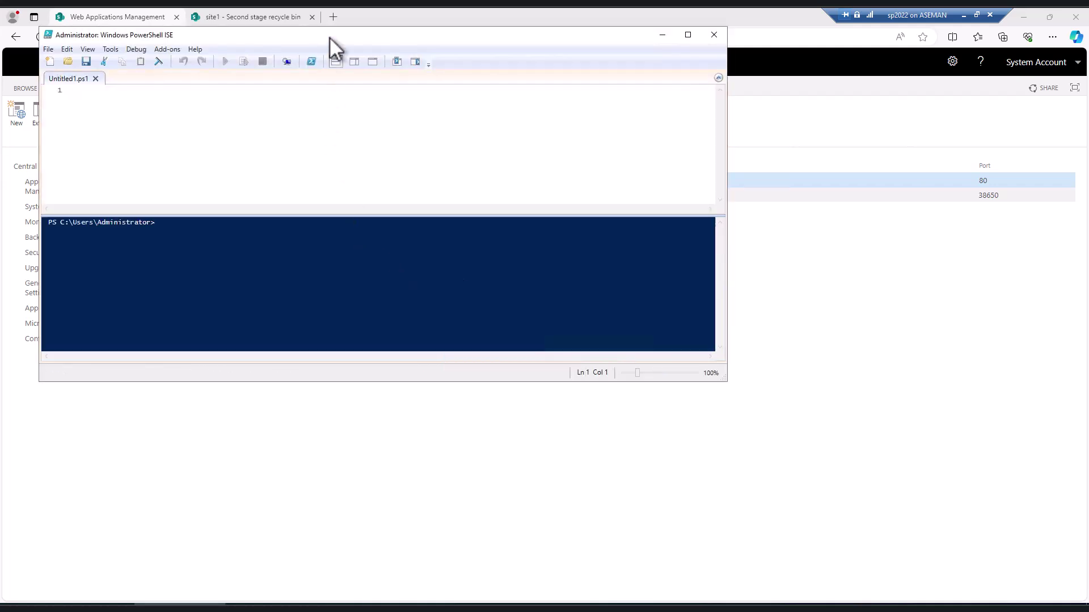
Minimize the browser so that only the PowerShell ISE window remains, and enlarge its text to 125%.
drag(345, 36, 479, 169)
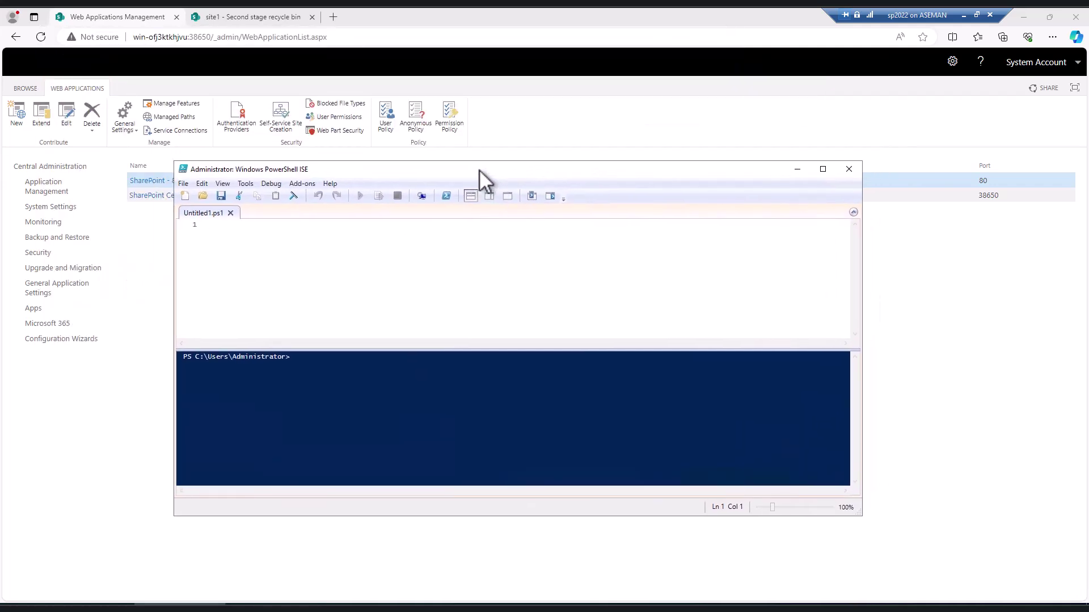
click(1024, 17)
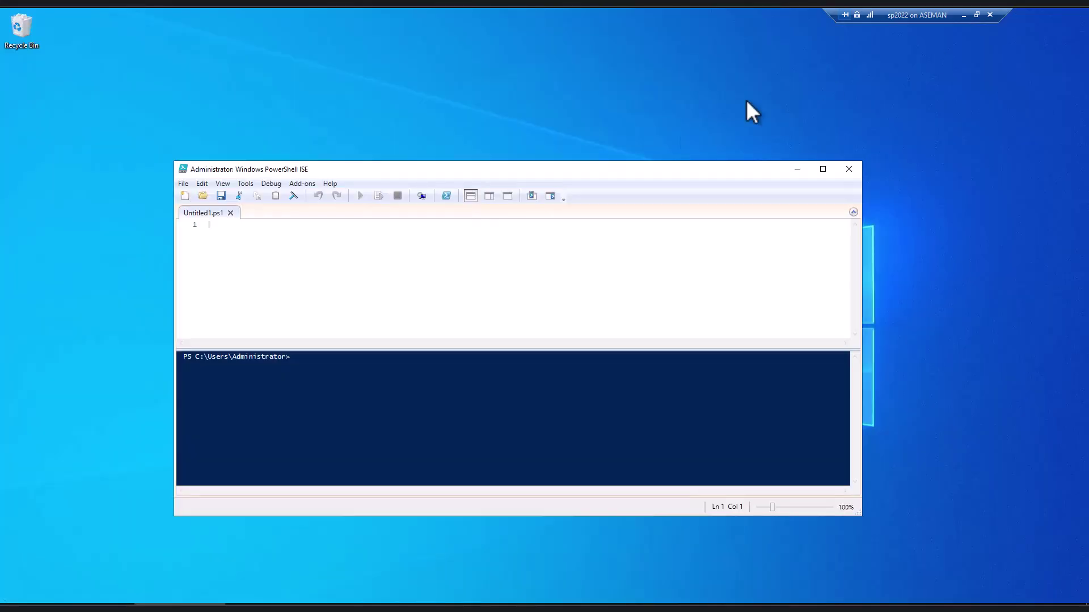
drag(492, 176, 512, 151)
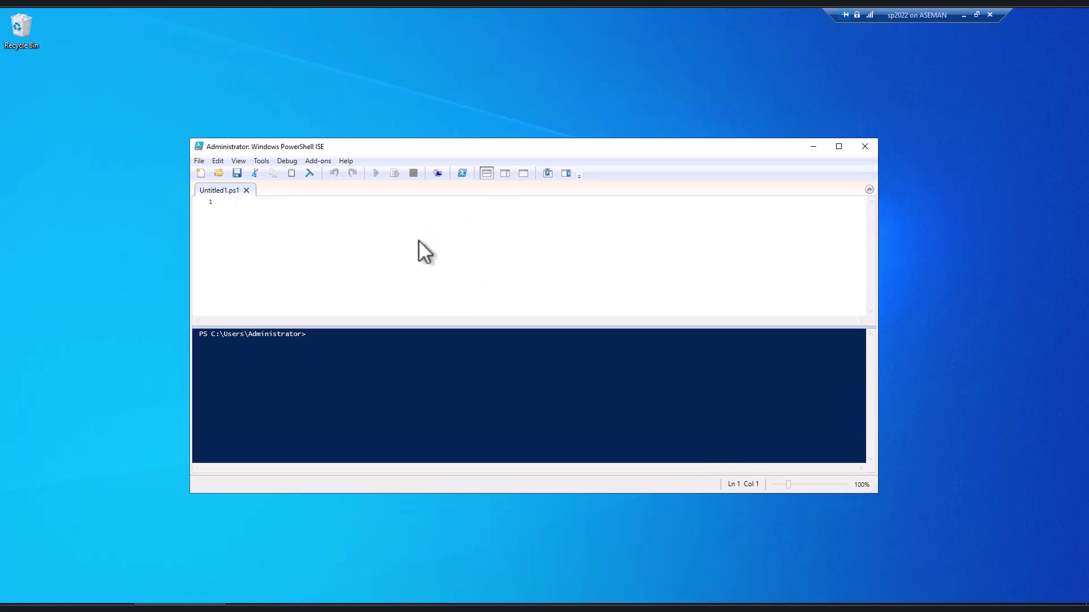
scroll(464, 247, up, 3)
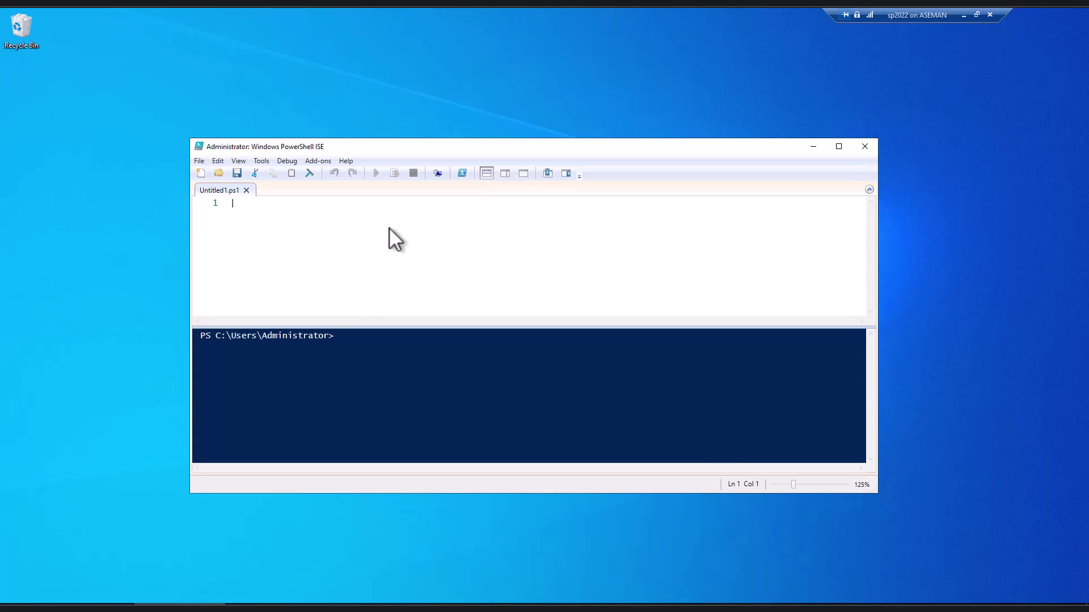
Begin the script's first line with "add", and try entering the same text in the console before erasing it there.
text(add)
drag(317, 203, 211, 203)
click(440, 379)
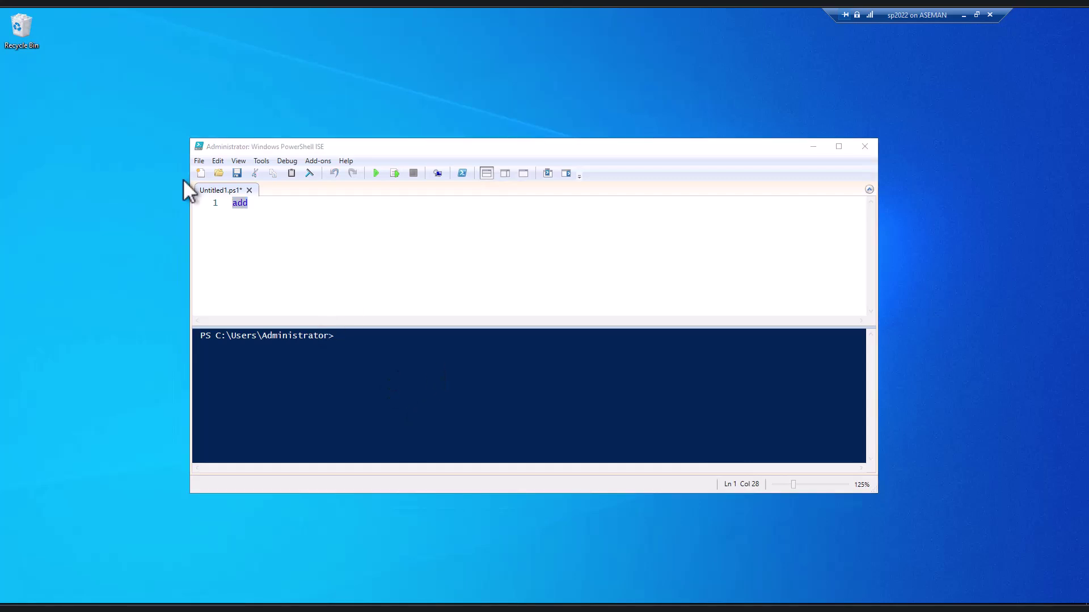
click(195, 189)
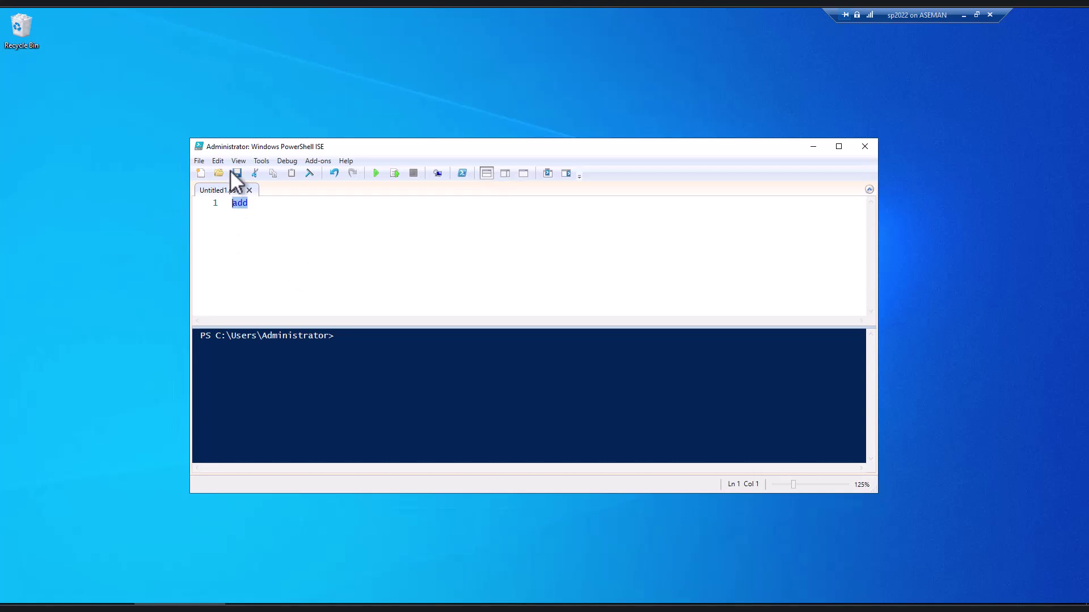
click(349, 351)
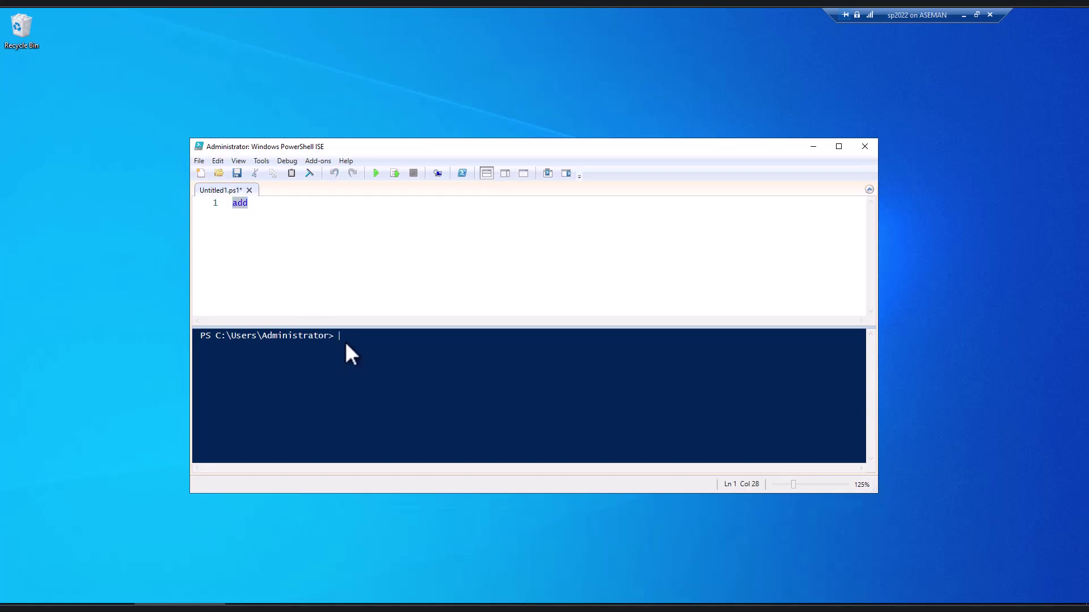
key(ctrl+i)
click(422, 382)
text(add)
key(BackSpace)
key(BackSpace)
key(BackSpace)
Complete the command on the script's first line as Add-PSSnapin.
click(332, 212)
text(-sn)
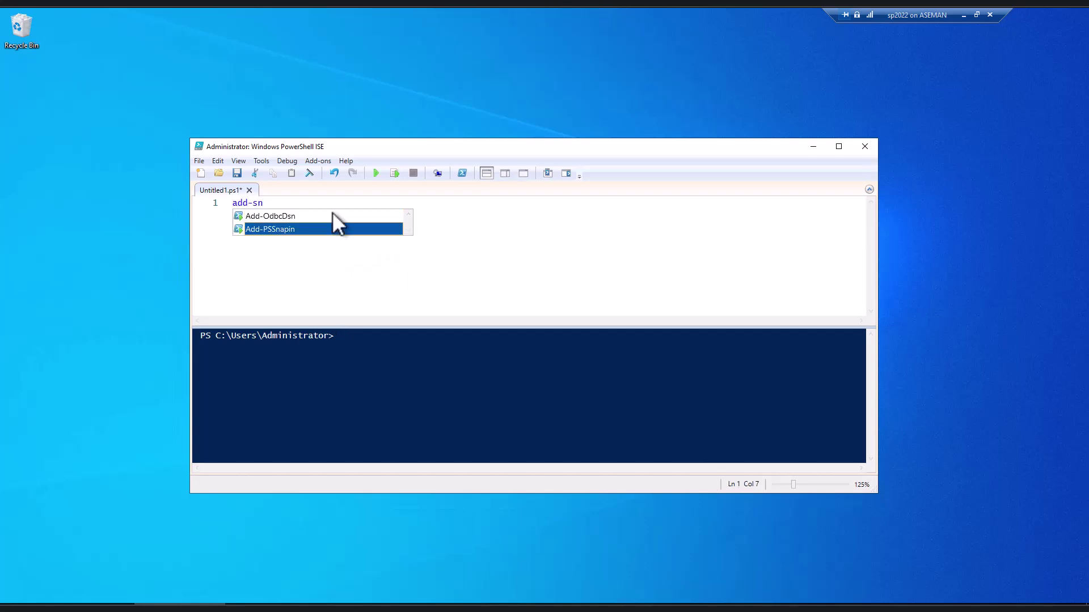
key(Return)
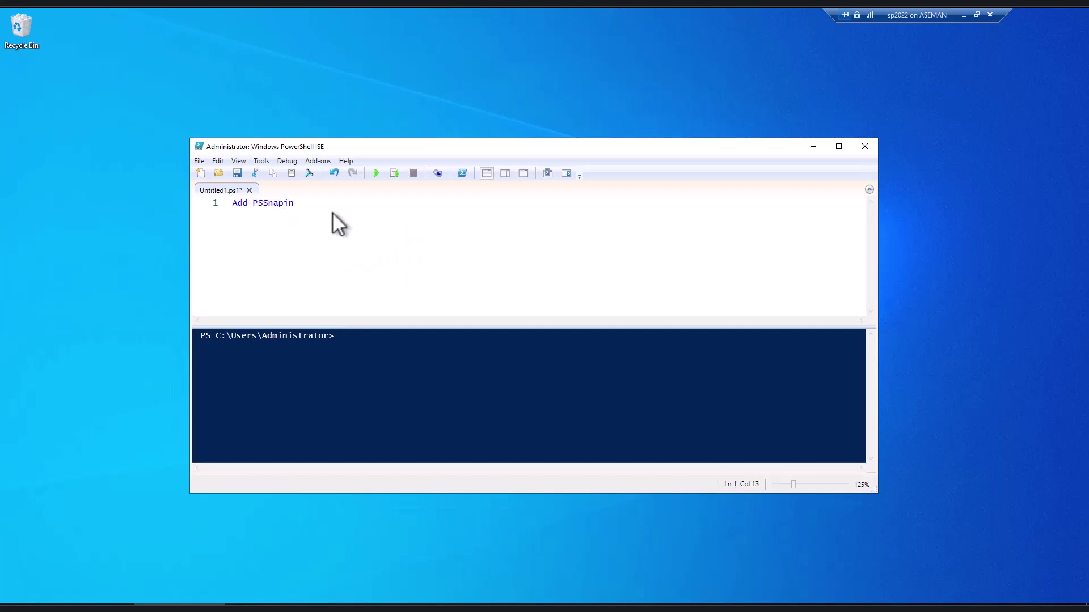
scroll(389, 237, up, 1)
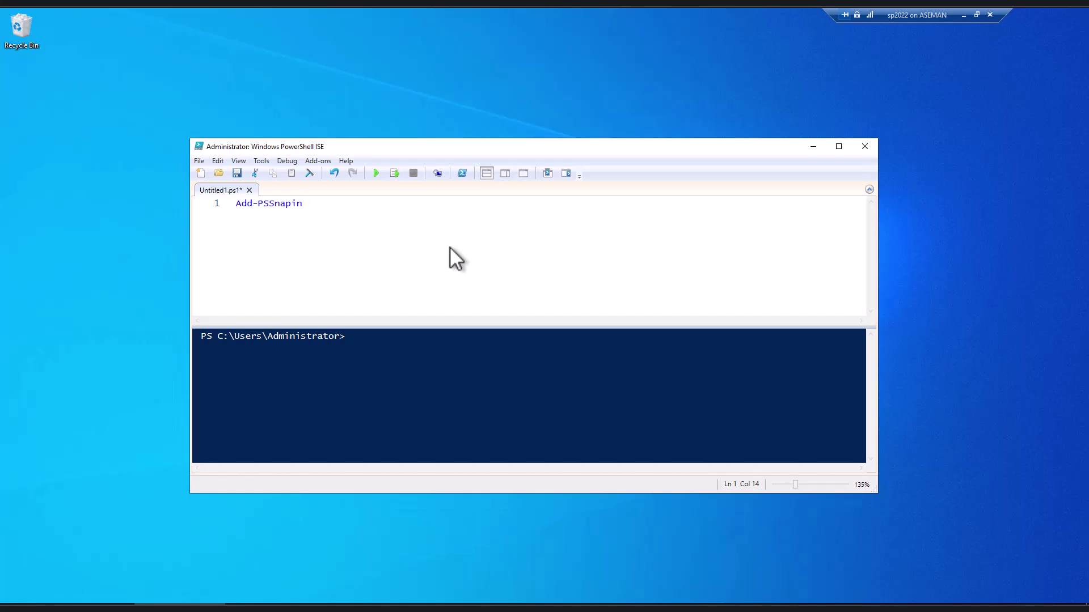
Enter Microsoft.SharePoint.PowerShell as the snap-in name after the Add-PSSnapin command.
text(Microsoft.PowerShell.Share)
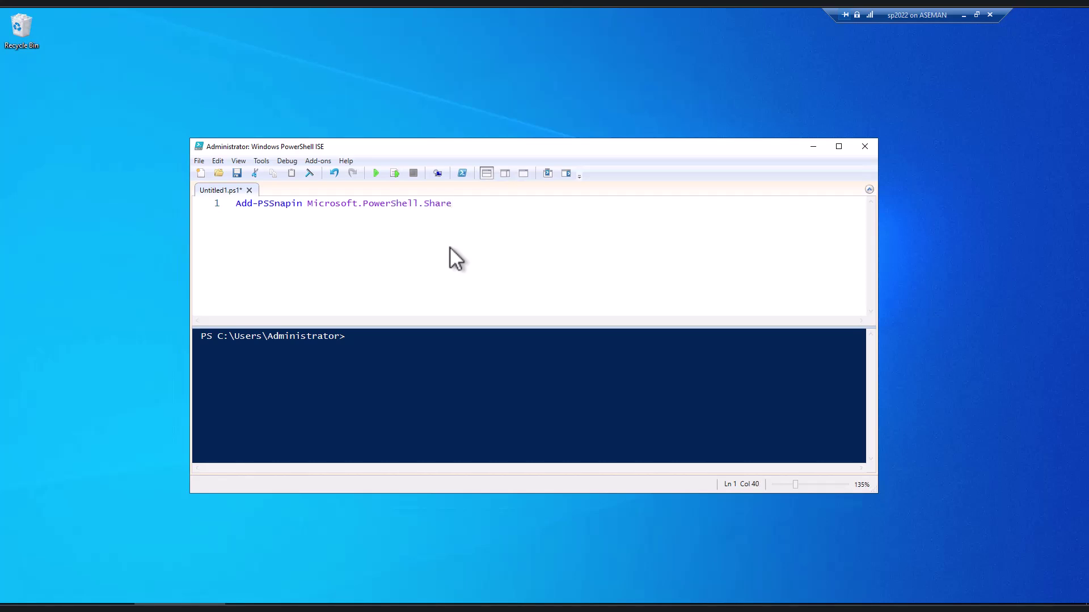
key(BackSpace)
key(BackSpace)
key(BackSpace)
key(BackSpace)
key(BackSpace)
key(BackSpace)
key(BackSpace)
key(BackSpace)
key(BackSpace)
key(BackSpace)
key(BackSpace)
key(BackSpace)
key(BackSpace)
key(BackSpace)
key(BackSpace)
key(BackSpace)
text(SharePoint.PowerShell)
Run the script to load the SharePoint PowerShell snap-in.
drag(487, 203, 164, 170)
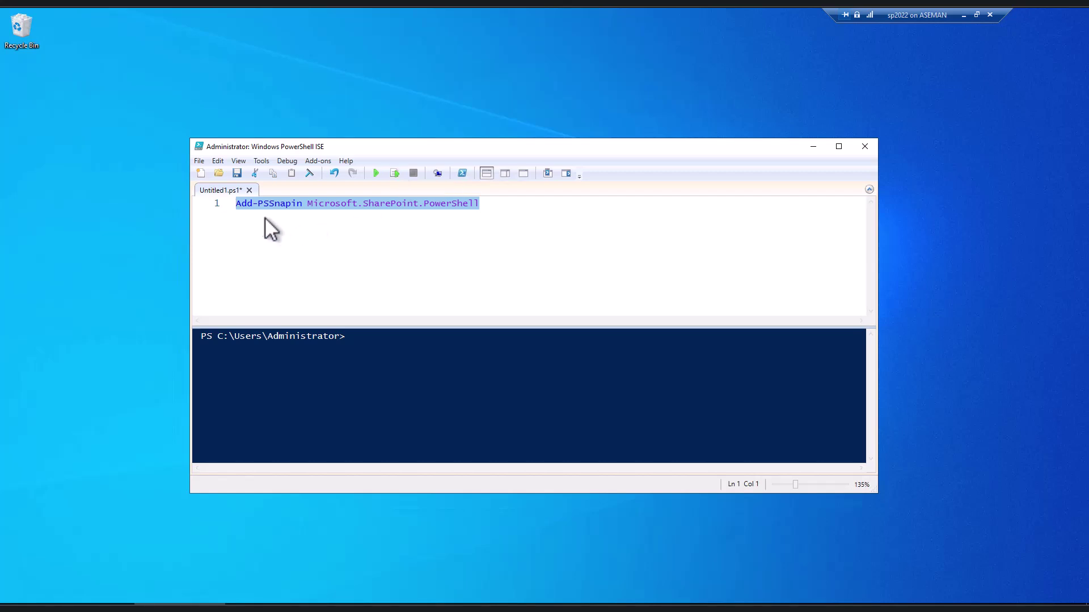
click(379, 202)
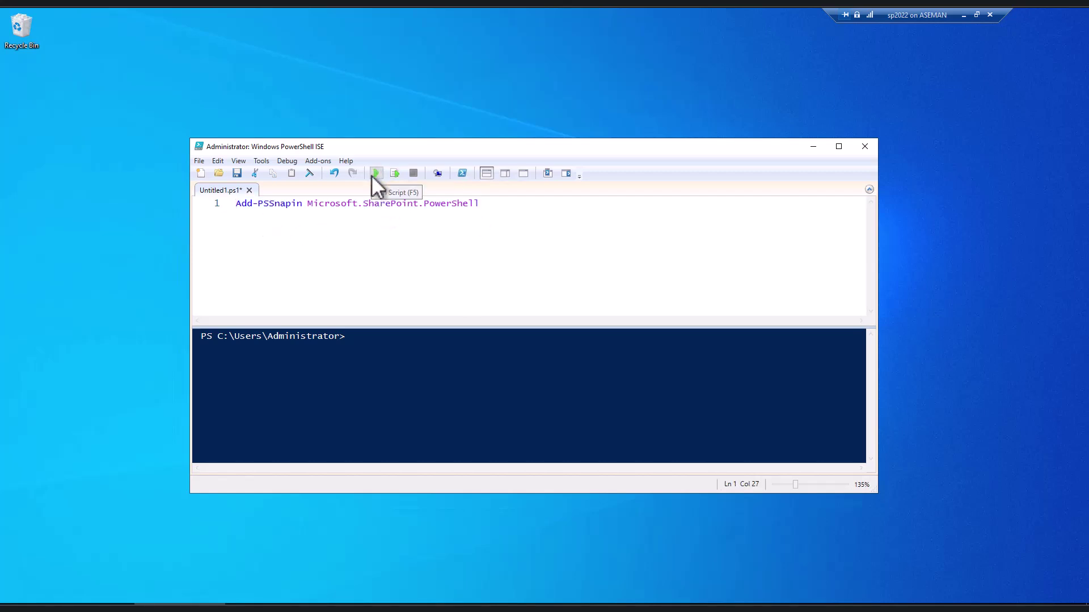
click(374, 173)
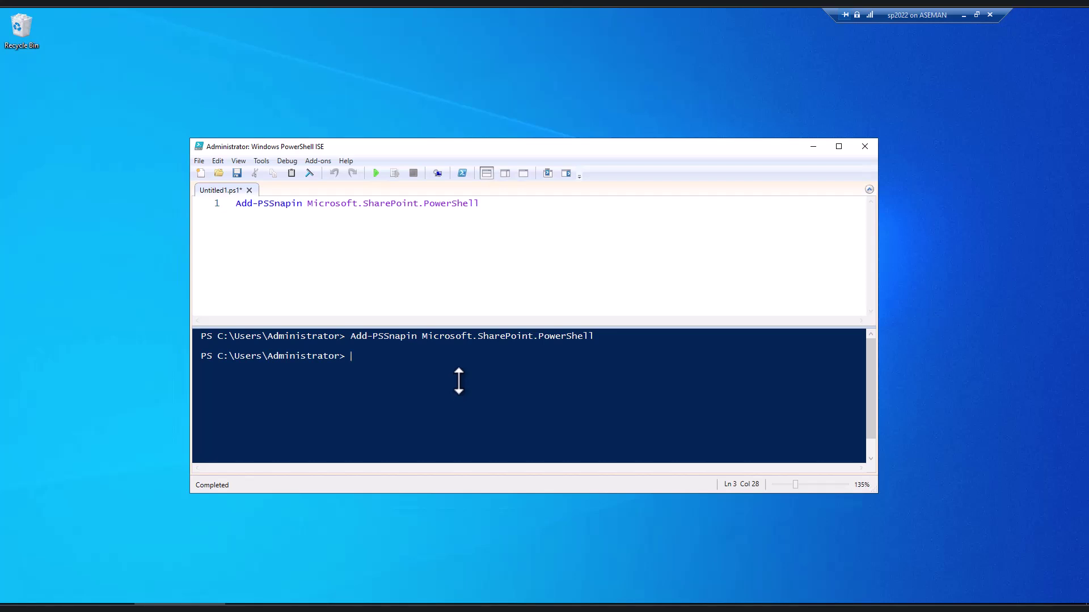
drag(481, 204, 187, 211)
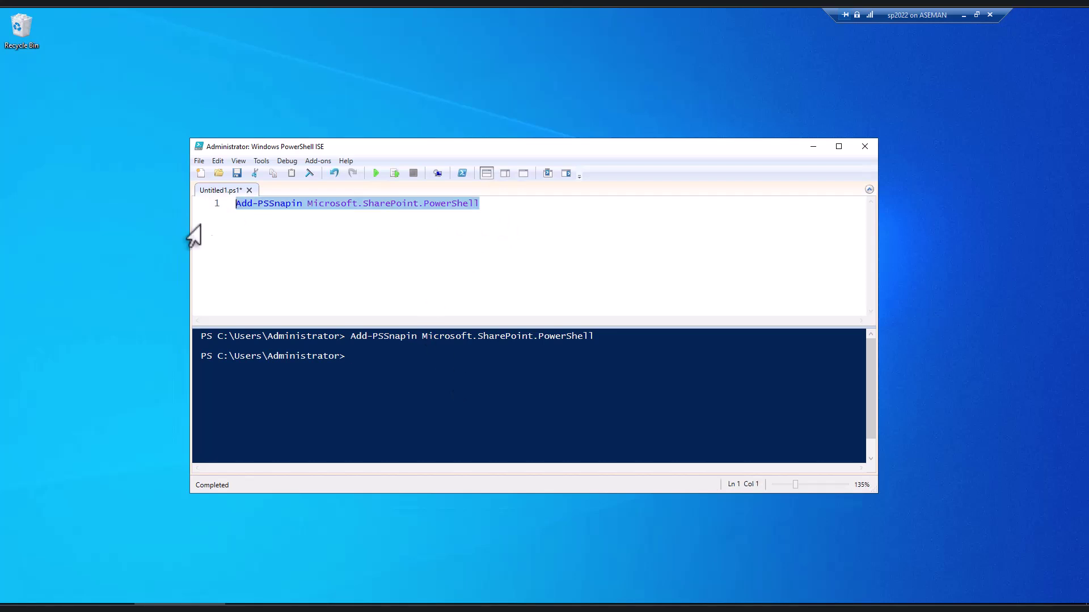
click(427, 386)
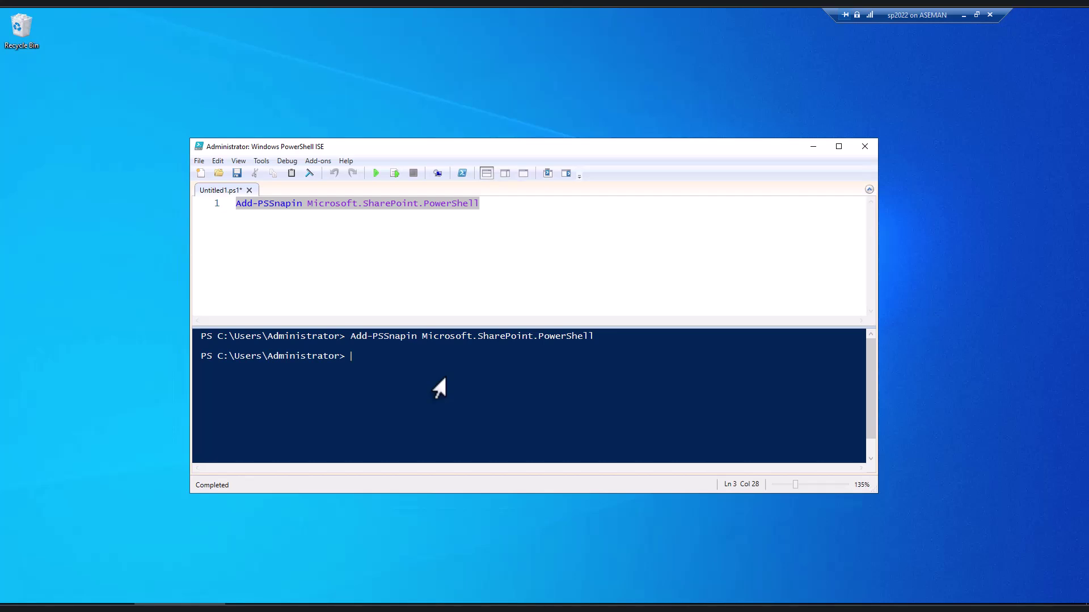
Leave a blank line below the snap-in command and add the comment "# Define Site Url" on line 3.
click(530, 216)
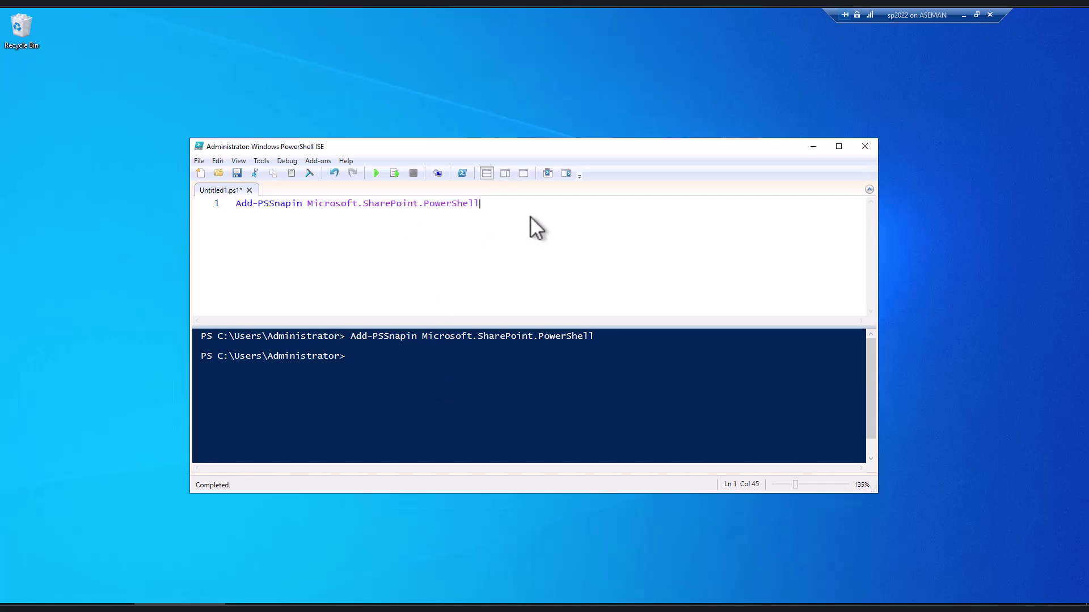
key(Return)
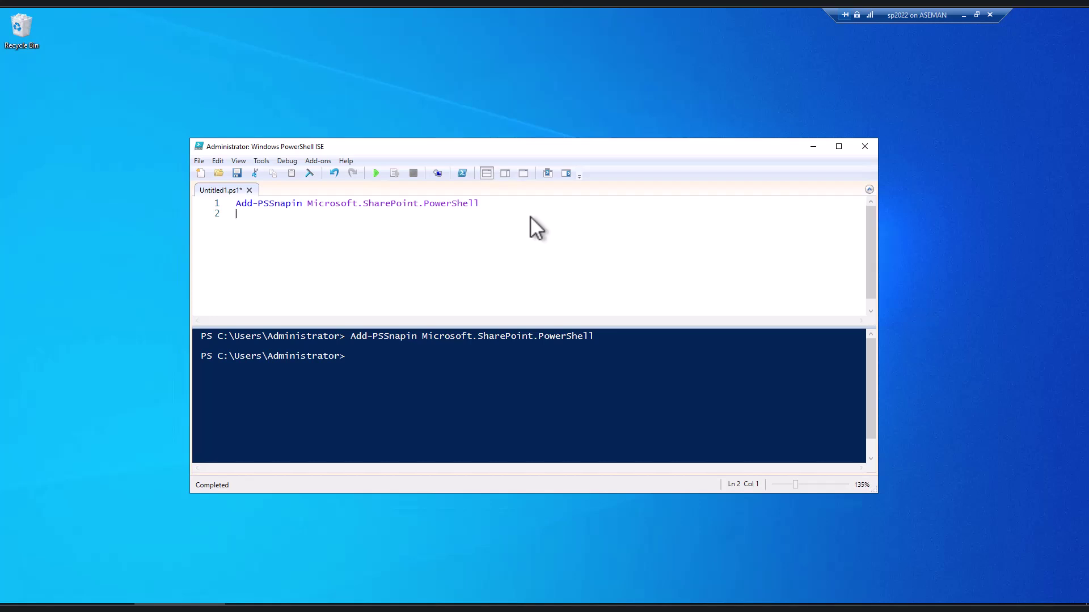
key(Return)
text(juvdt)
key(BackSpace)
key(BackSpace)
key(BackSpace)
key(BackSpace)
key(BackSpace)
key(BackSpace)
text(Definae)
key(BackSpace)
key(BackSpace)
text(e Site Url)
key(Return)
text($)
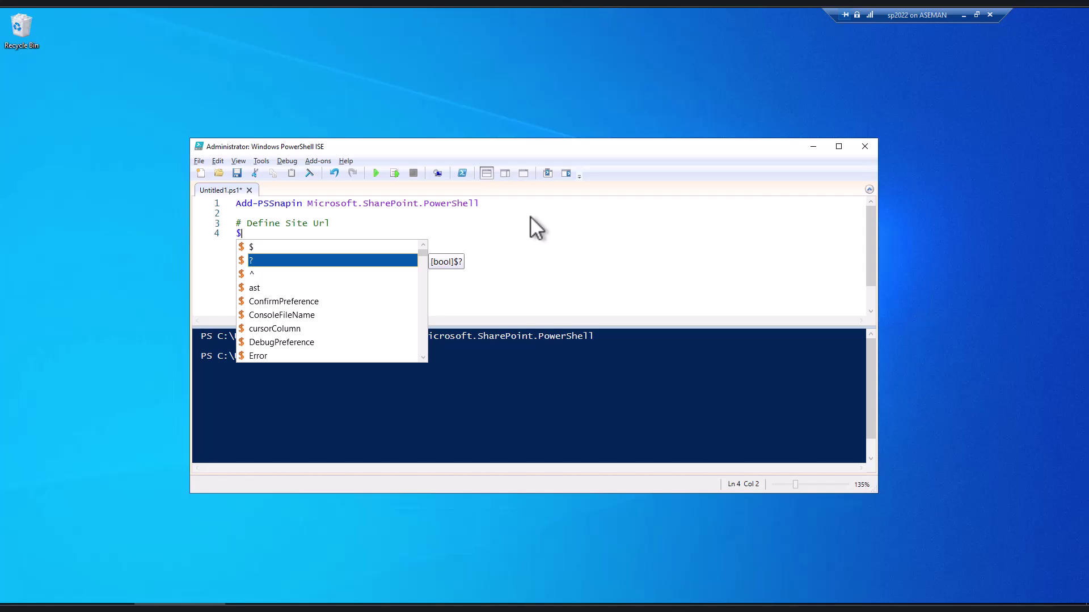
text(site)
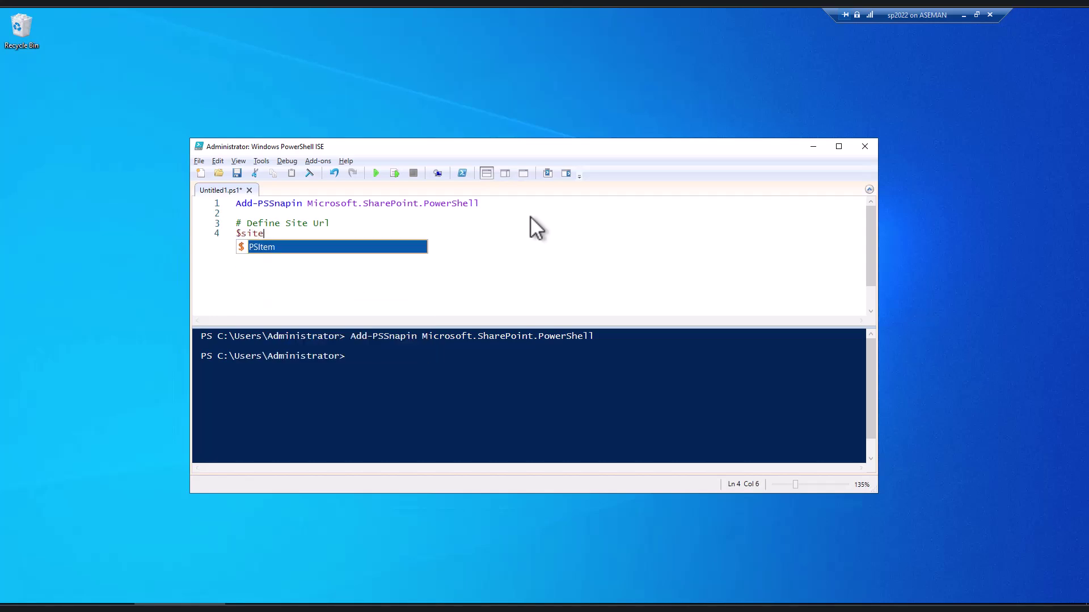
text(Url=)
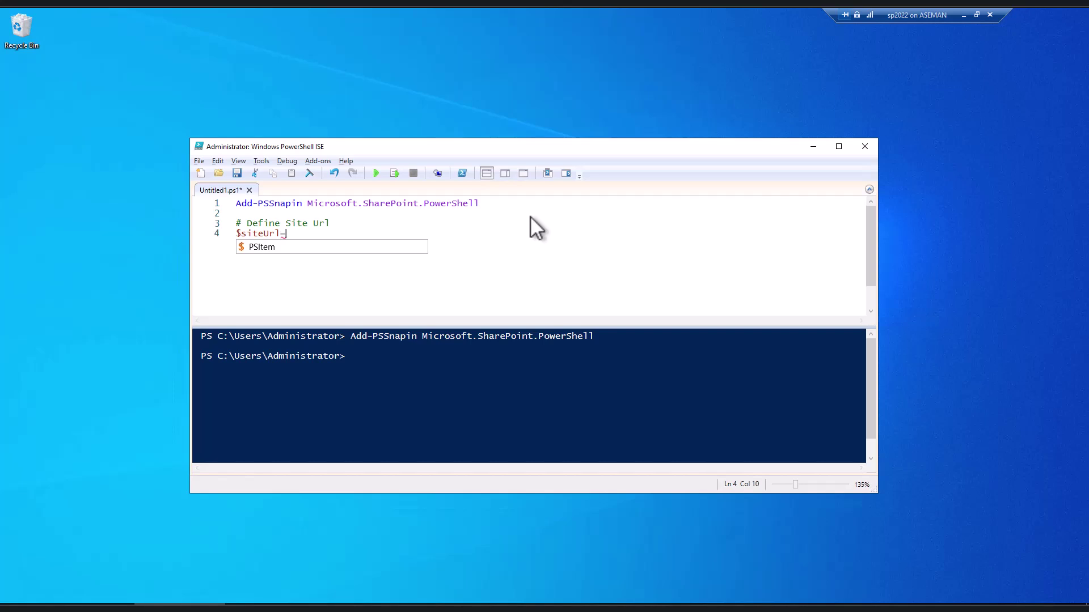
text("")
click(67, 608)
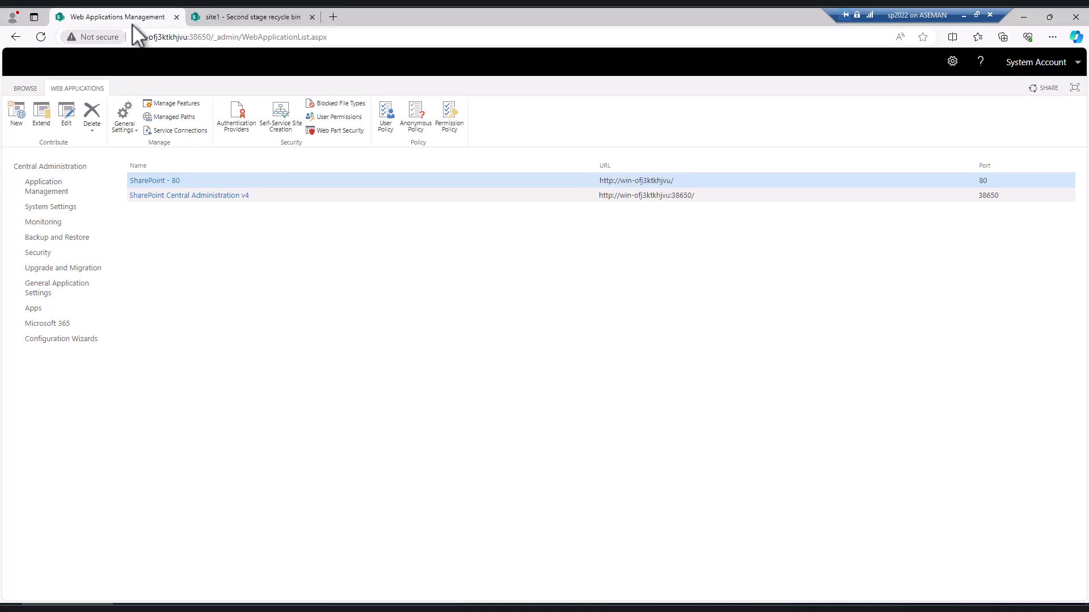
click(227, 16)
drag(188, 35, 154, 37)
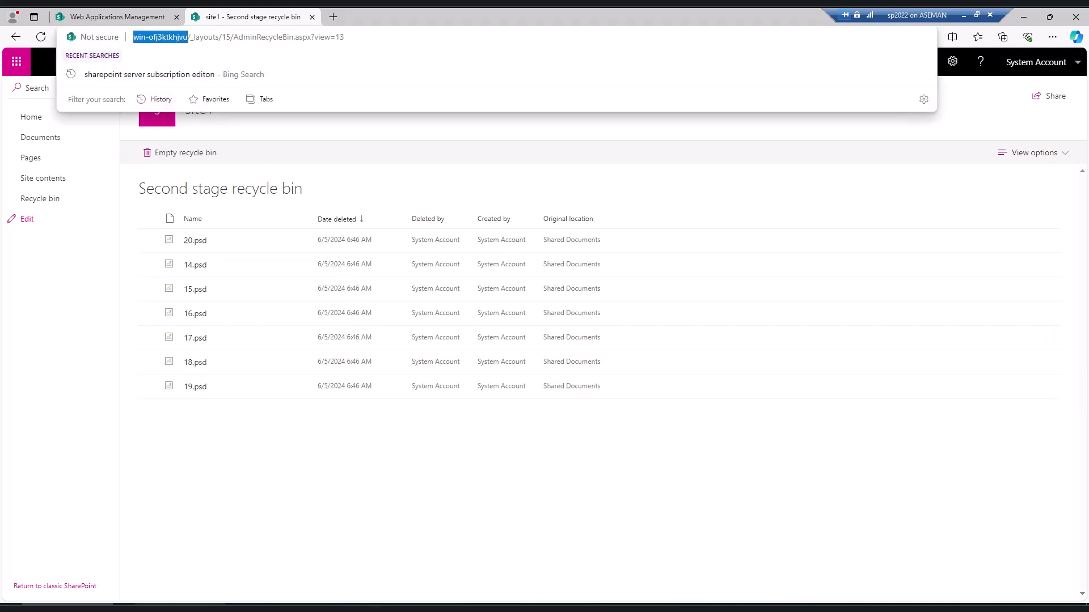
click(179, 608)
text(http://win-ofj3ktkhjvu/)
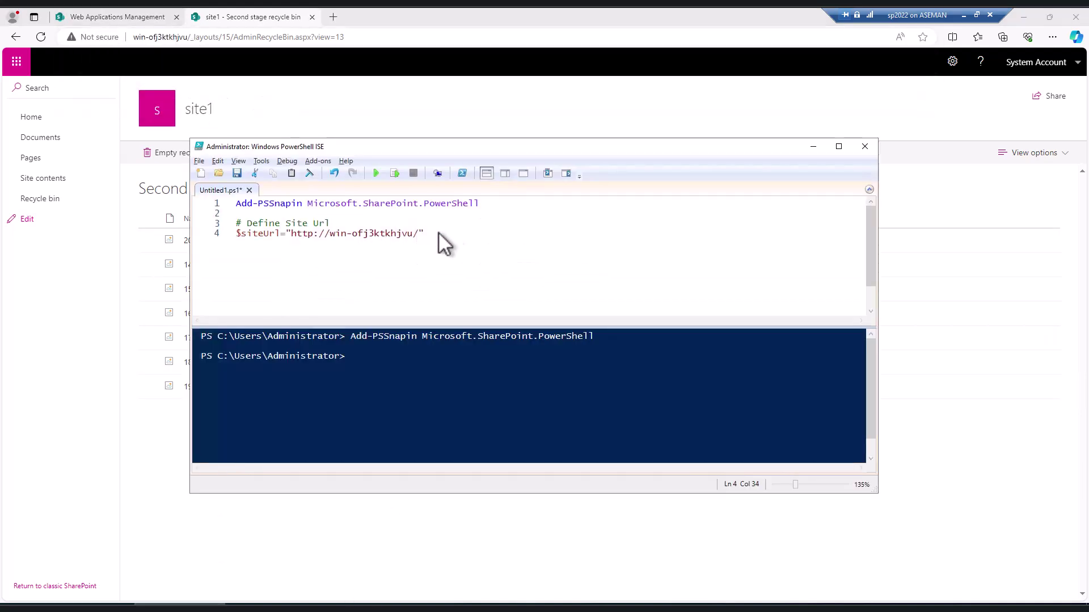
key(BackSpace)
key(End)
Run only the $siteUrl assignment line, and run $siteUrl by itself to output its value.
click(219, 235)
click(394, 173)
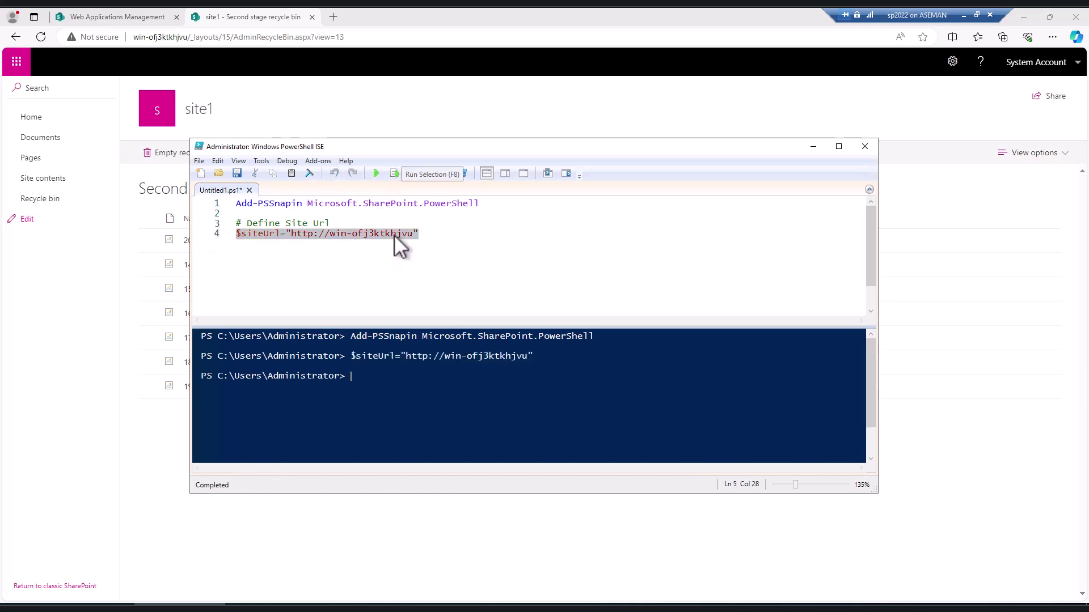
click(280, 233)
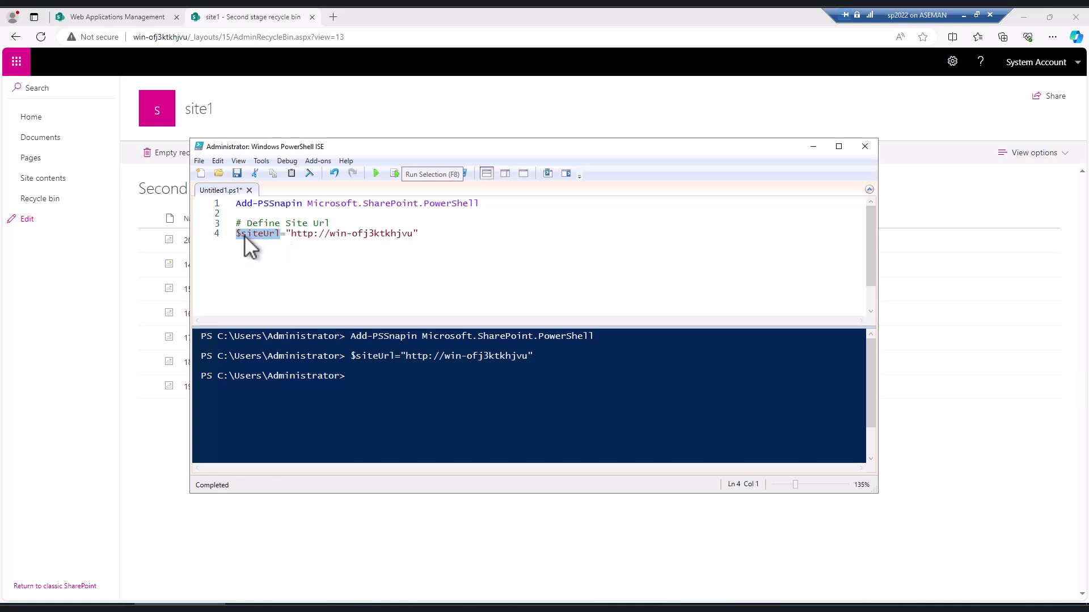
click(395, 175)
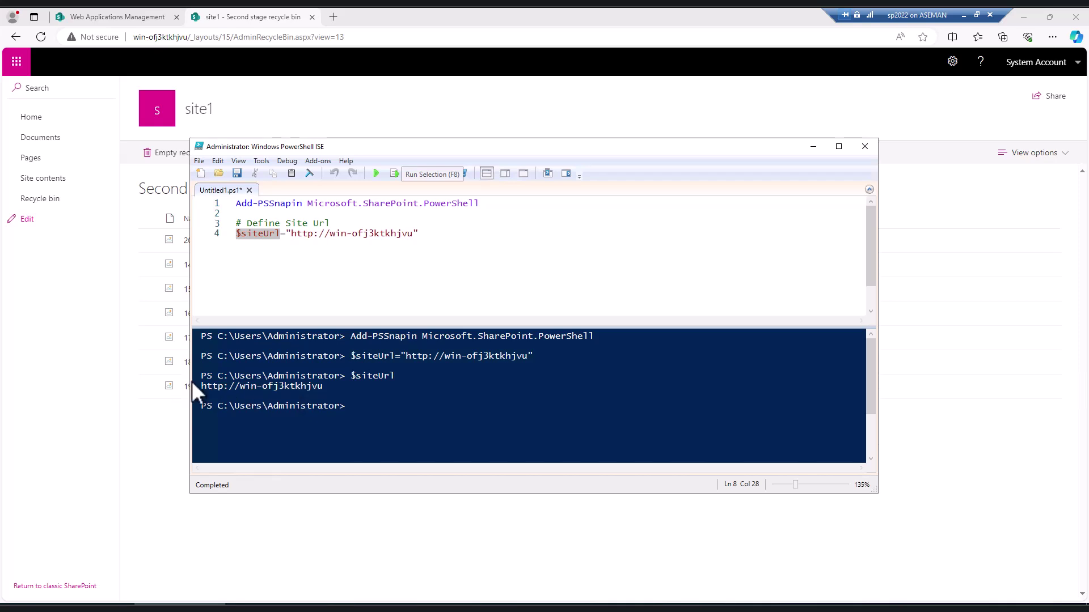
Leave a blank line below the $siteUrl assignment and define $site = Get-SPSite $siteUrl on line 6.
drag(334, 396, 203, 388)
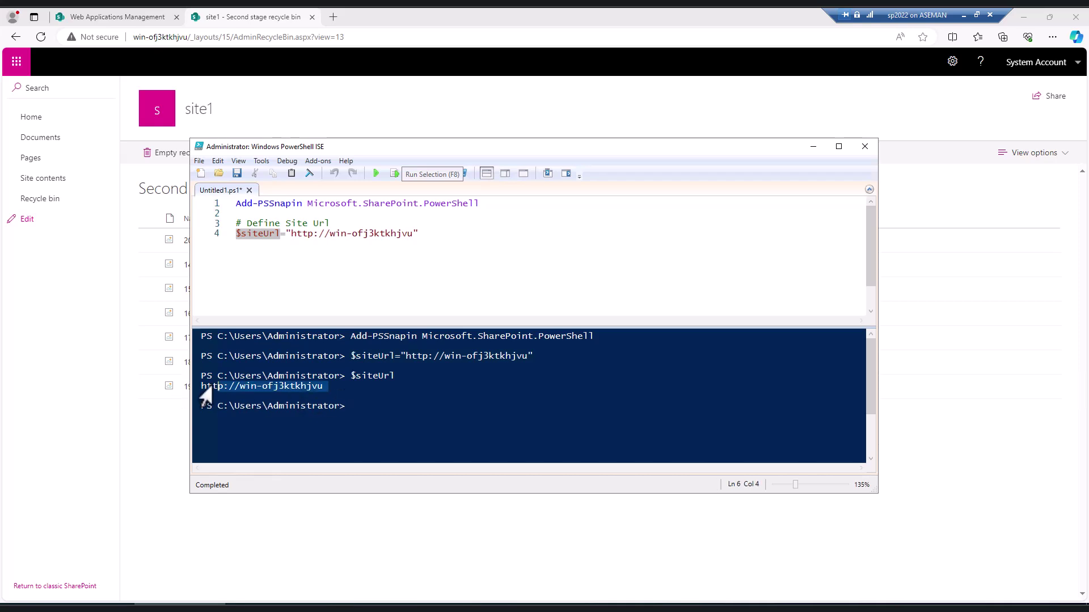
click(457, 234)
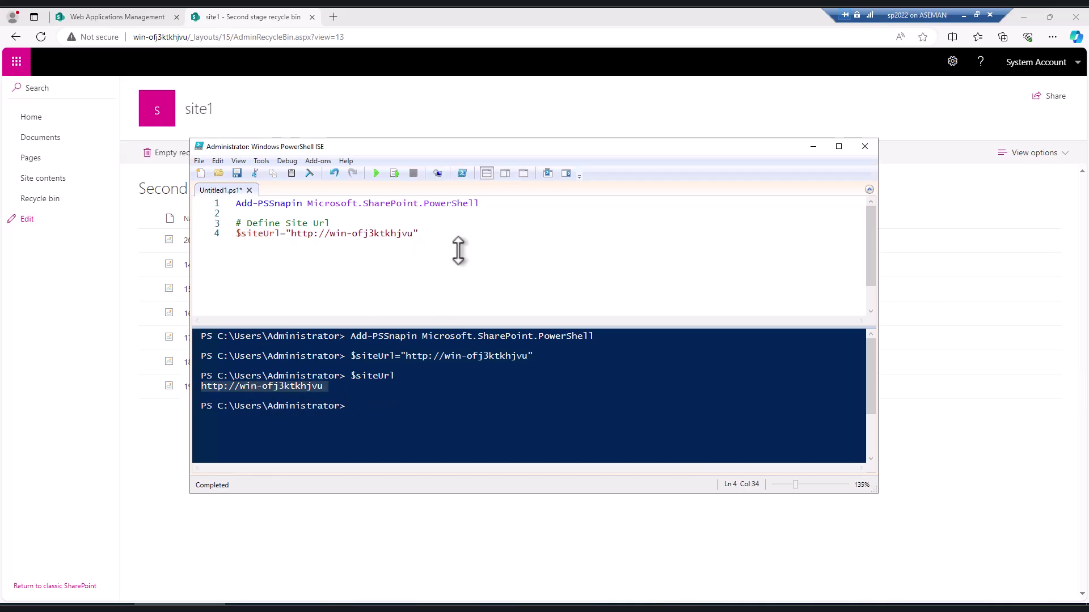
key(Return)
key(Return)
text($)
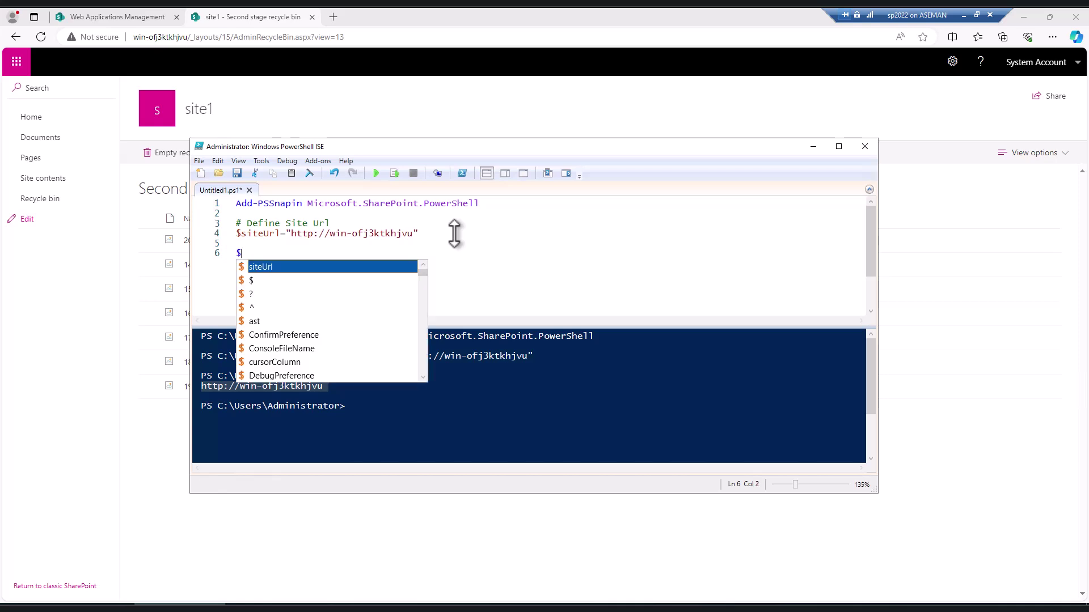
text(site)
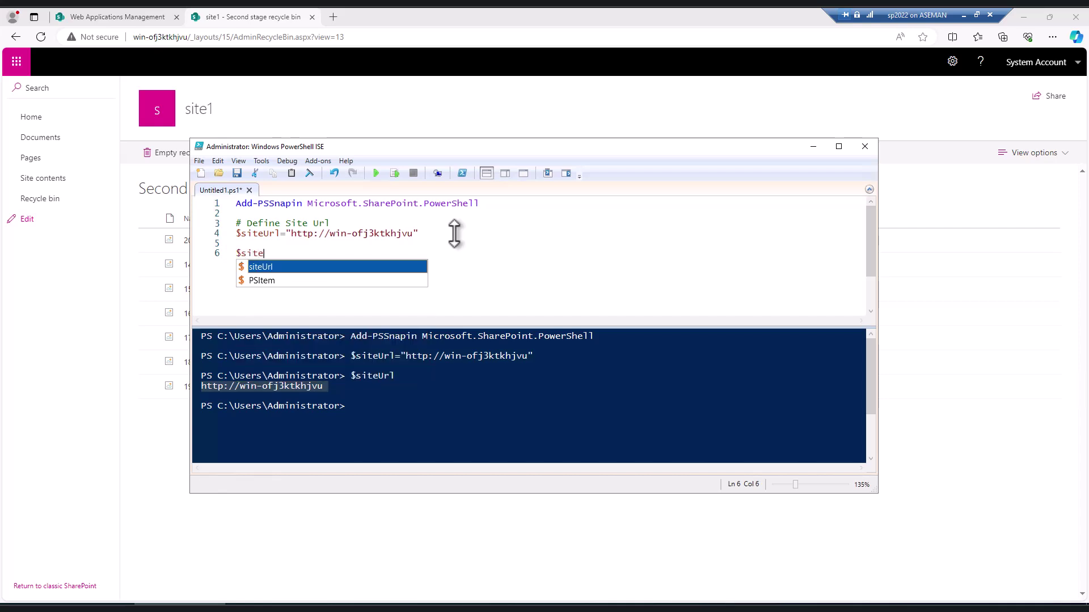
key(Escape)
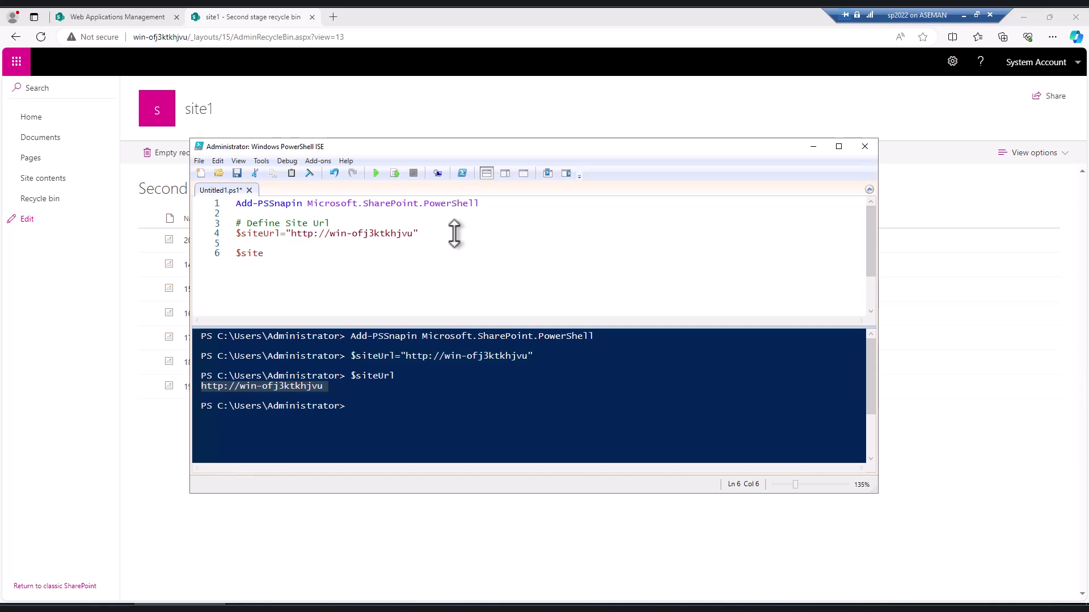
text(=)
text(get-spsite)
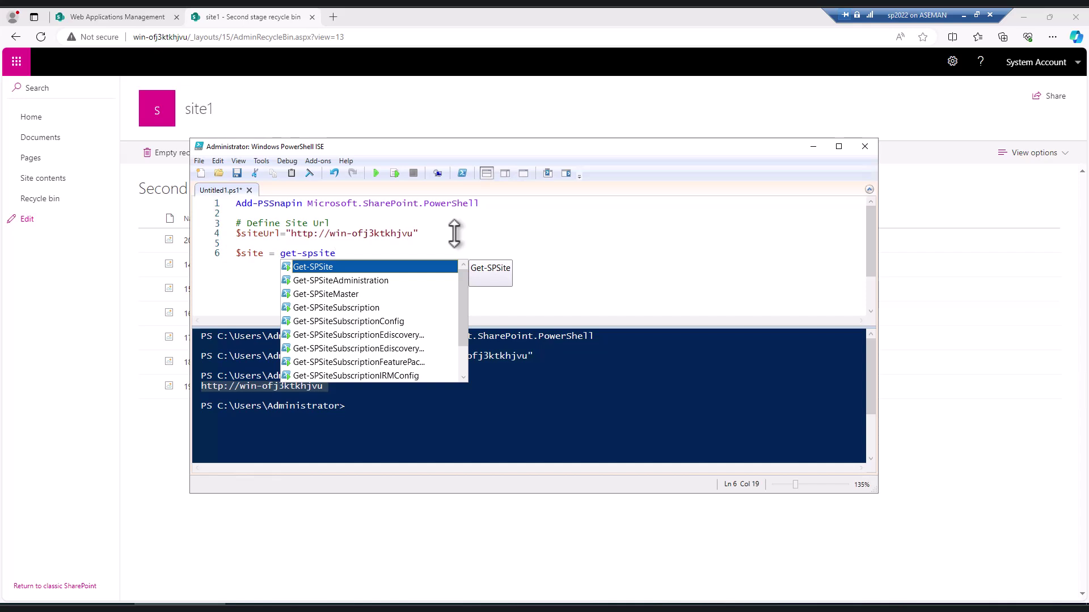
key(Return)
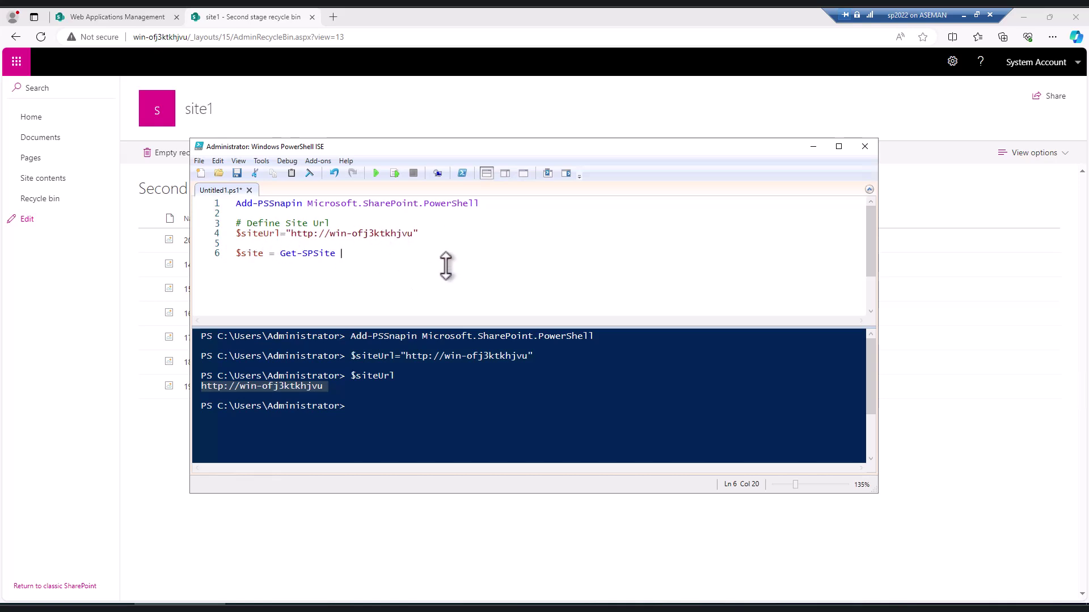
text($)
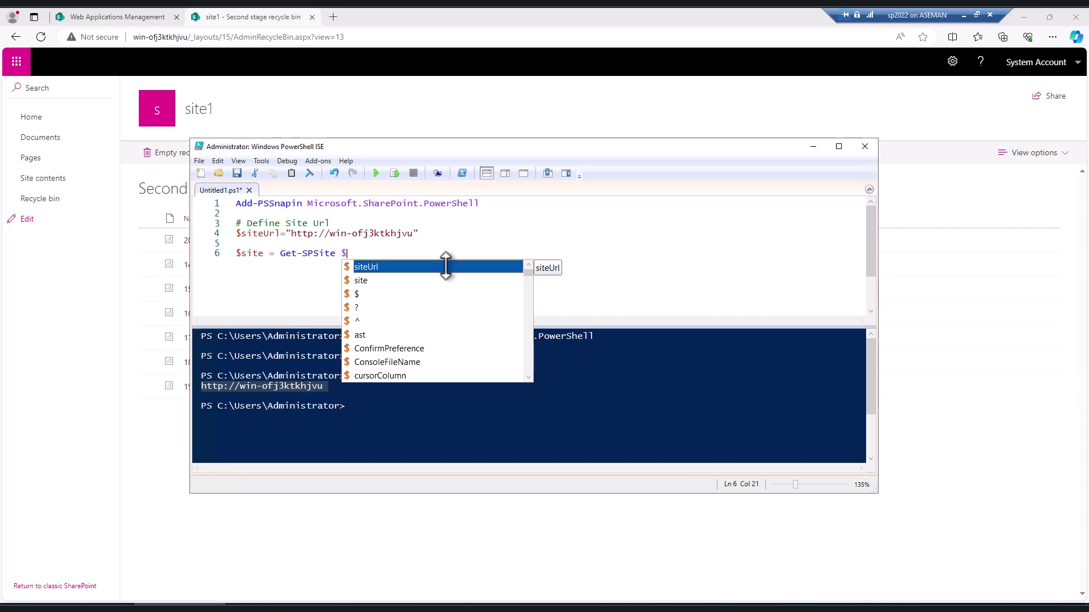
key(Tab)
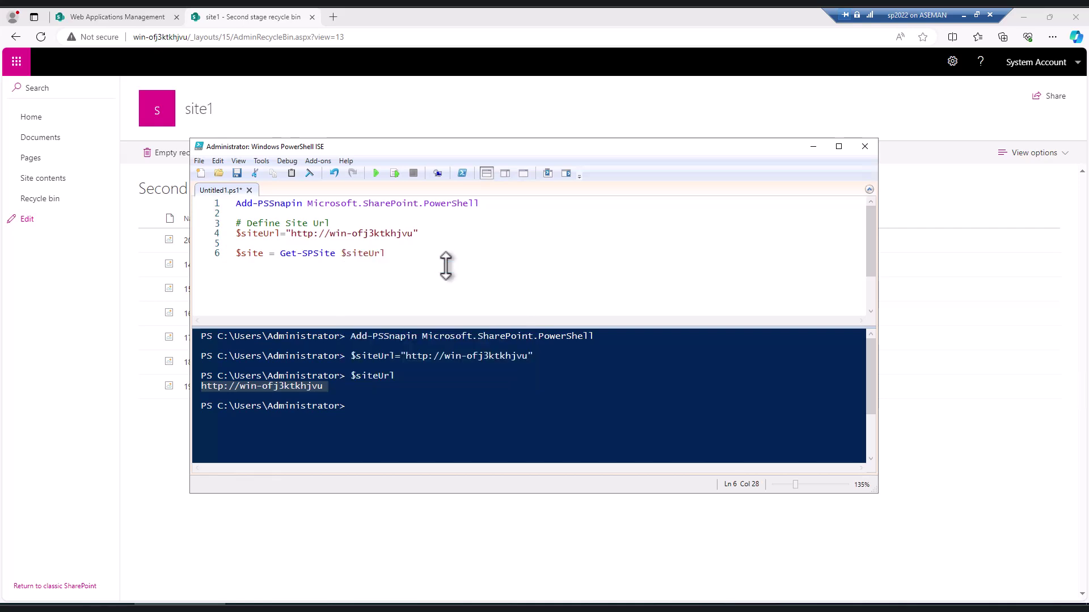
Insert an extra blank line and the comment "# connect to site" directly above the Get-SPSite line.
click(347, 244)
key(Return)
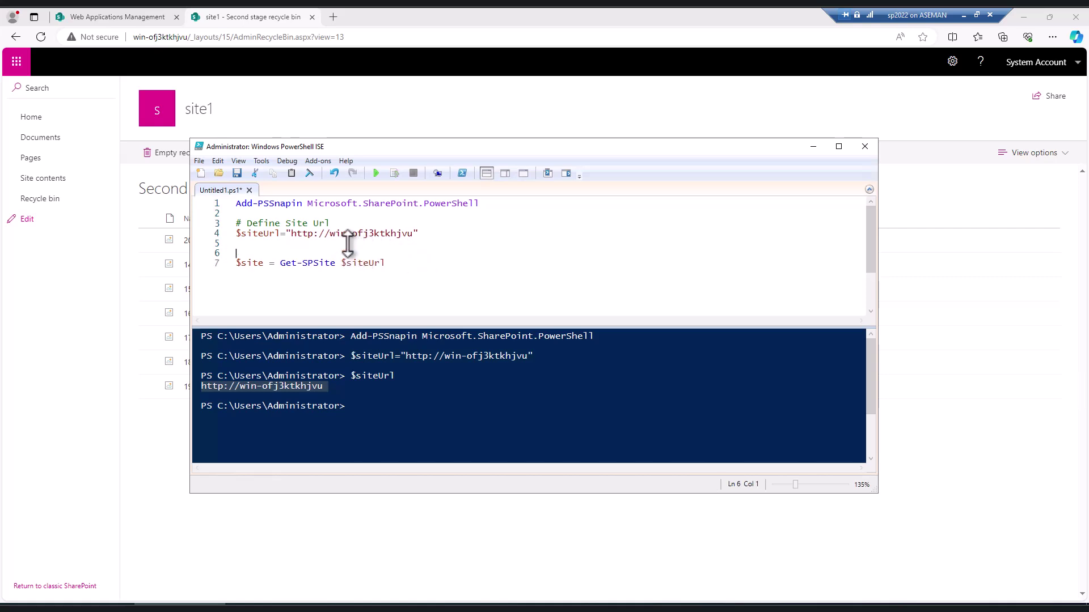
key(Return)
text(#)
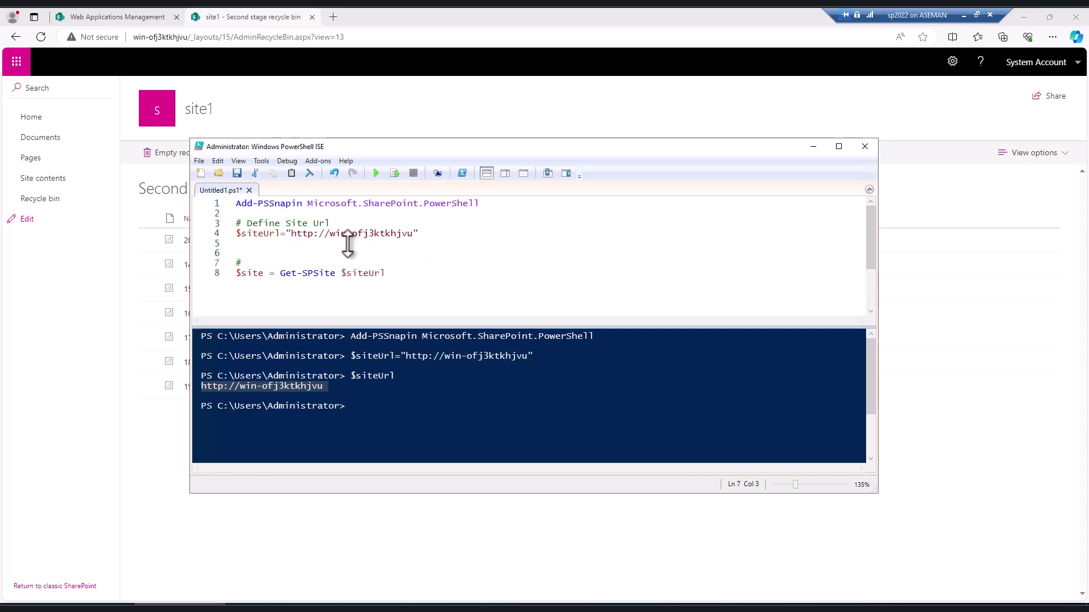
text( connect to site)
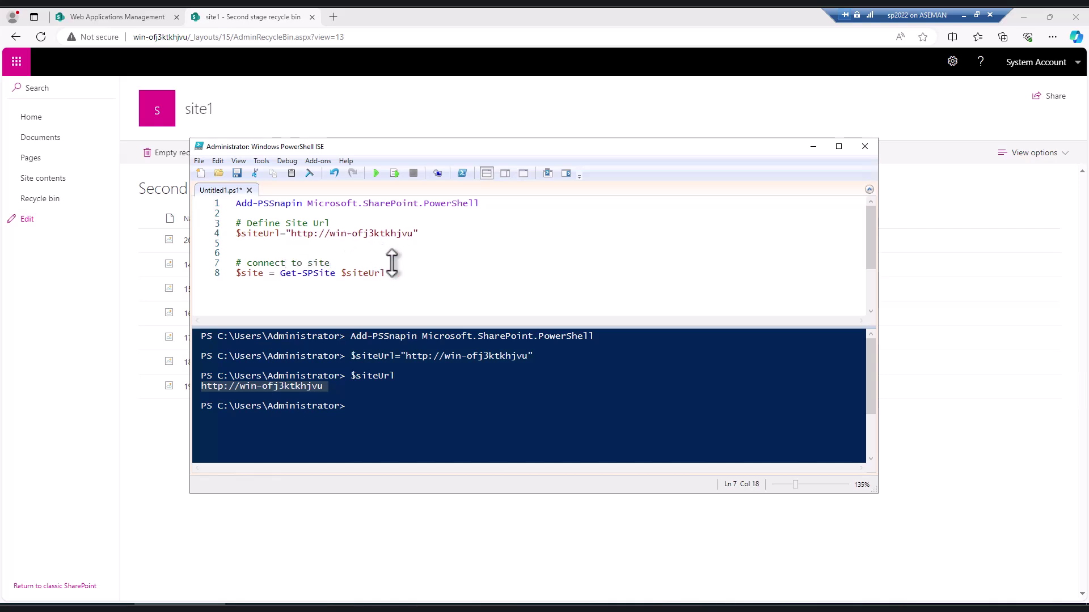
Run only the $site assignment line, and run $site by itself to check its Url and CompatibilityLevel output.
click(196, 278)
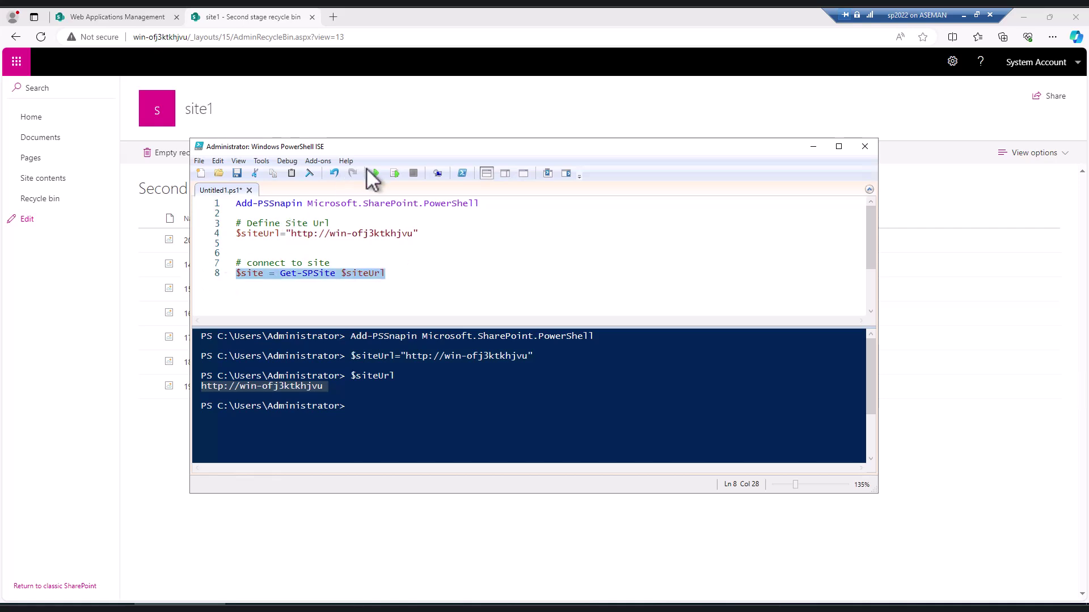
click(394, 173)
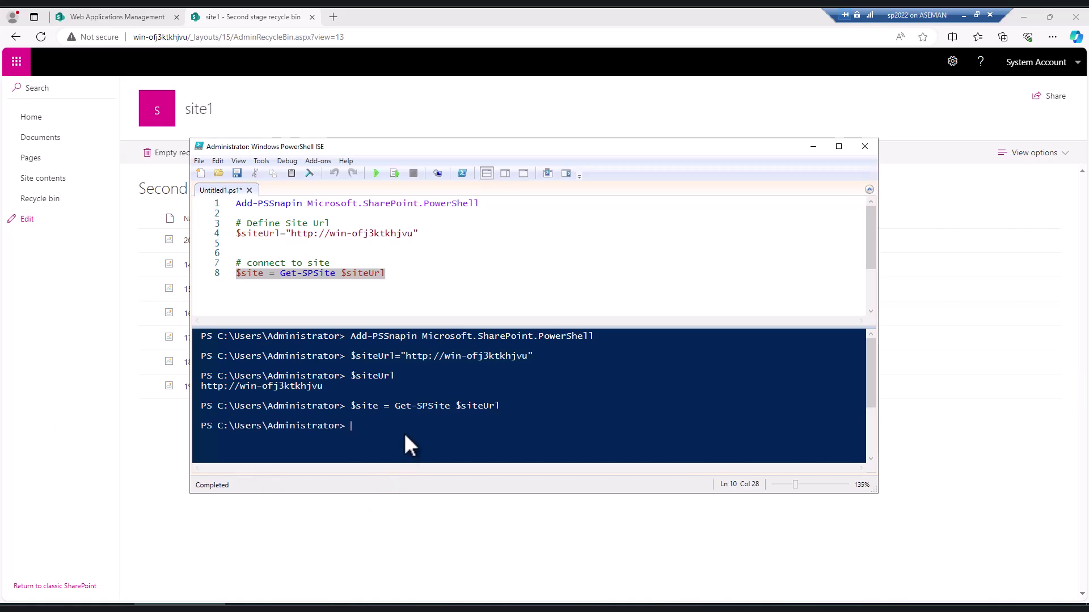
click(266, 281)
drag(268, 274, 224, 273)
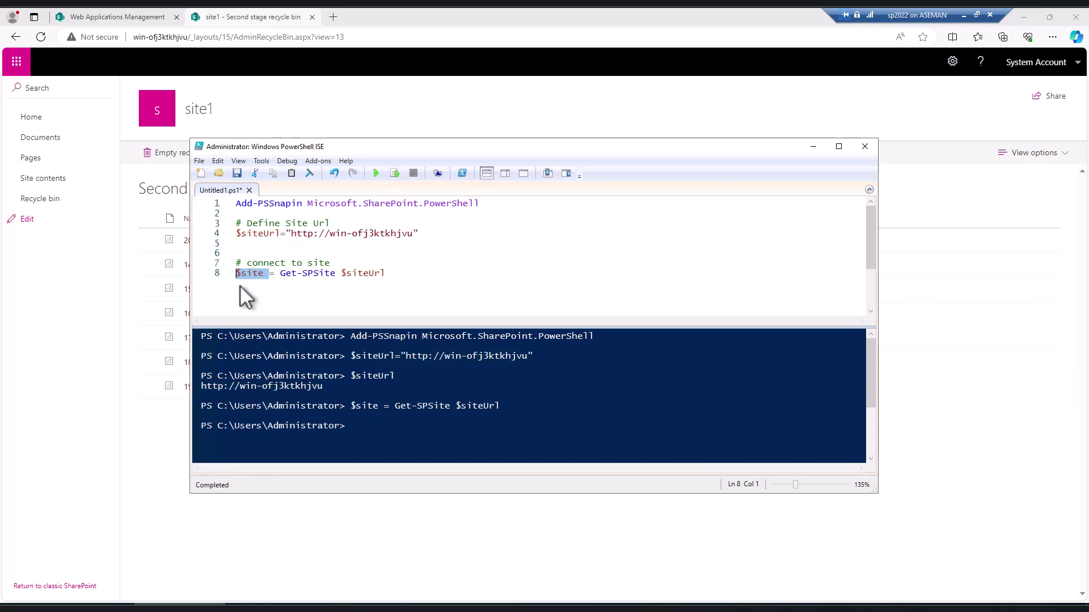
click(395, 173)
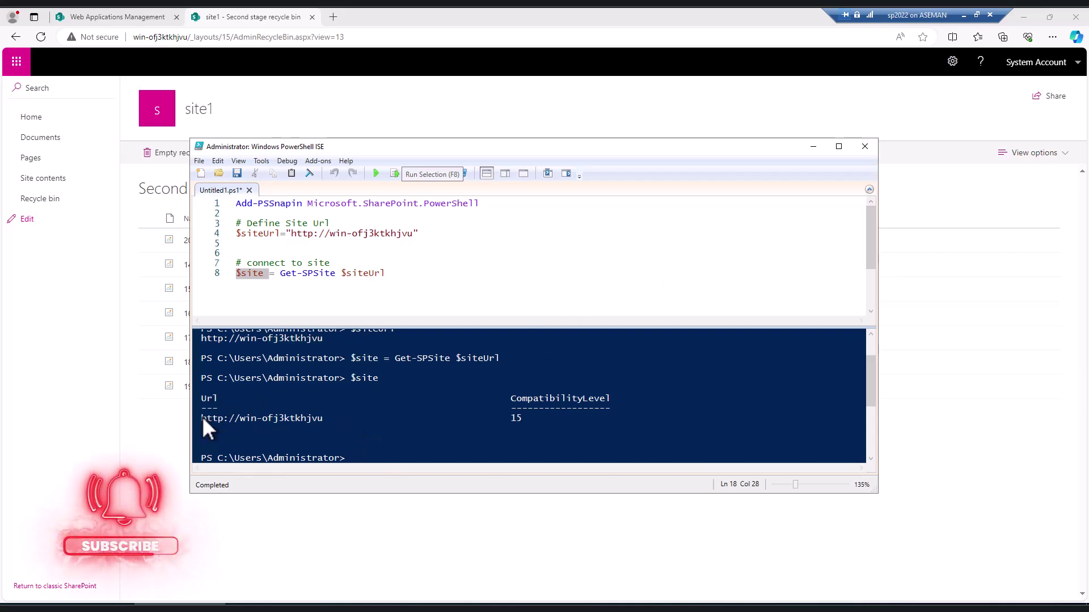
drag(202, 417, 284, 417)
drag(612, 398, 505, 420)
click(285, 273)
click(457, 270)
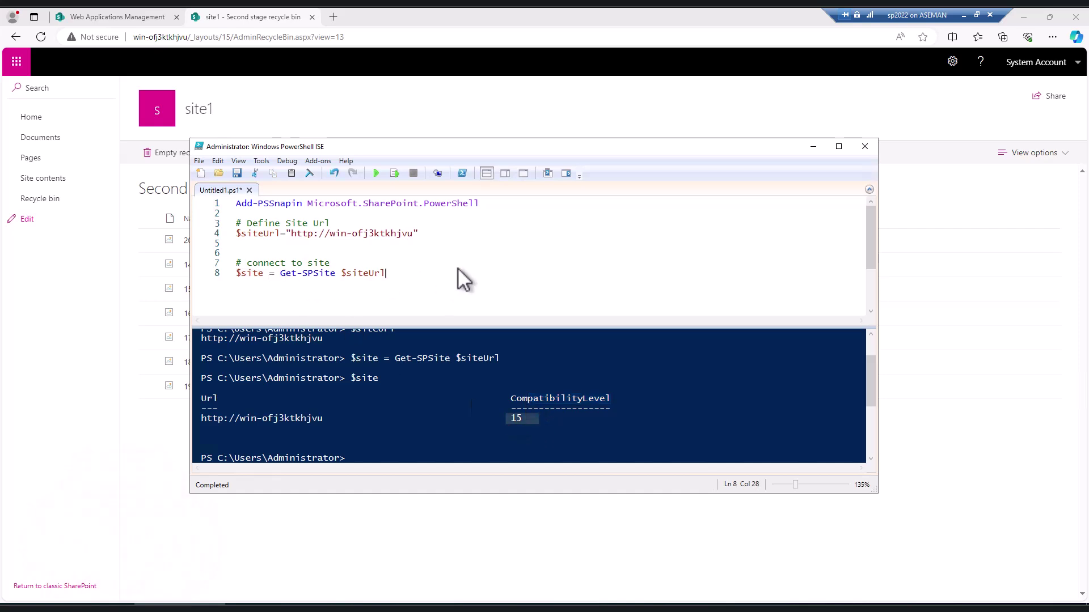
click(522, 396)
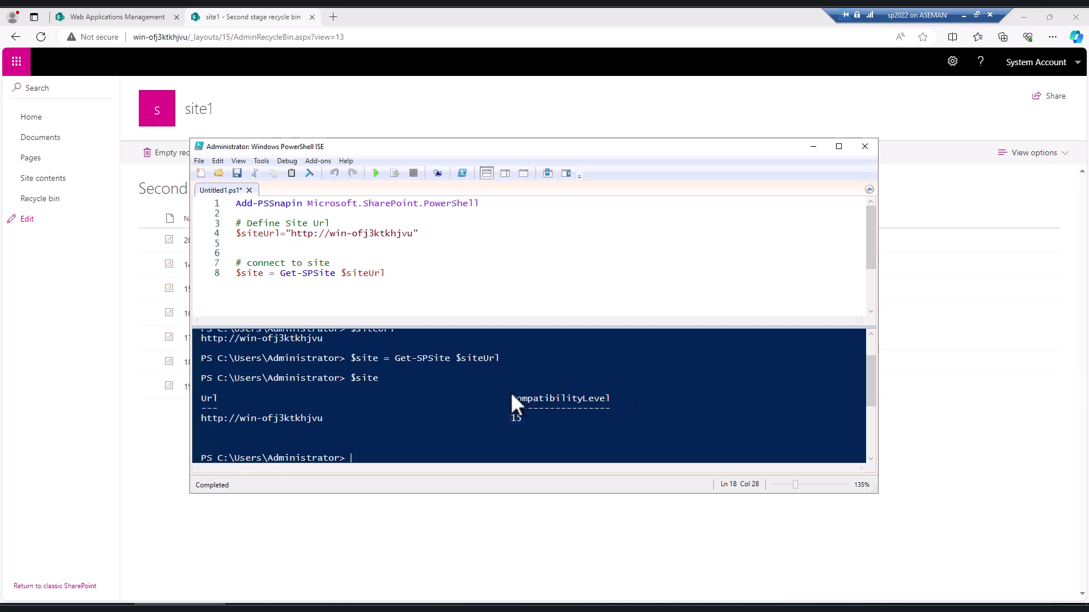
click(528, 392)
Leave a blank line below the Get-SPSite line and begin a variable with $ on line 10.
click(412, 286)
key(Return)
key(Return)
click(351, 378)
click(280, 312)
text($)
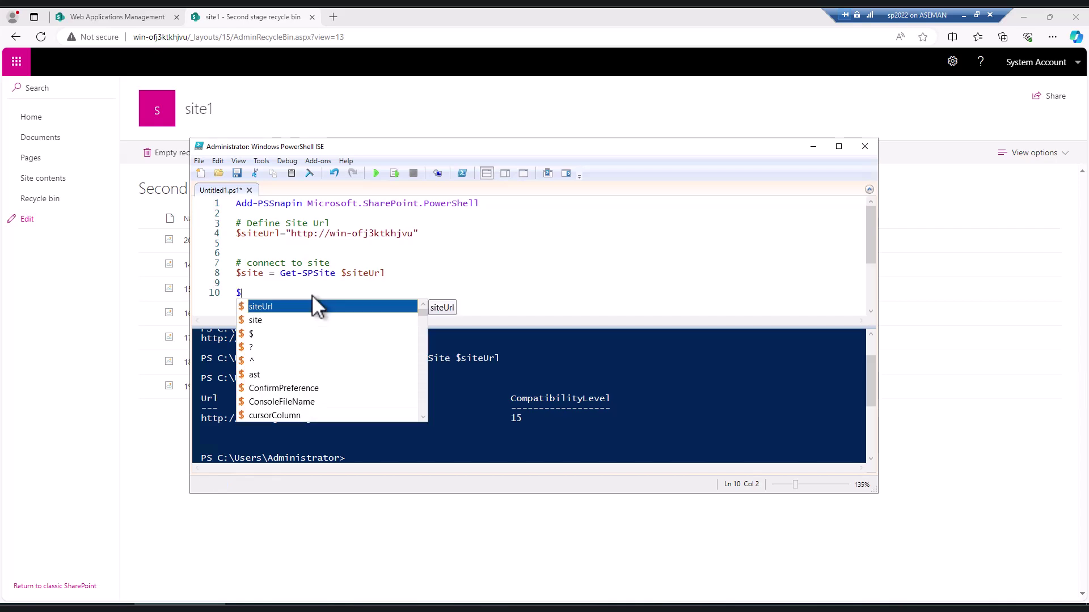
text(site)
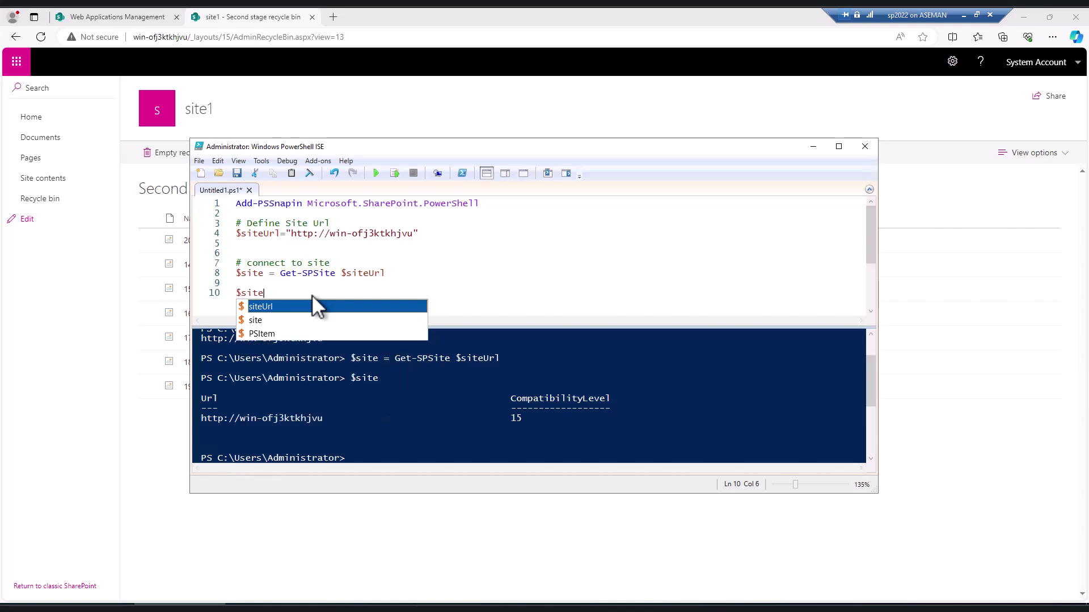
text(Re)
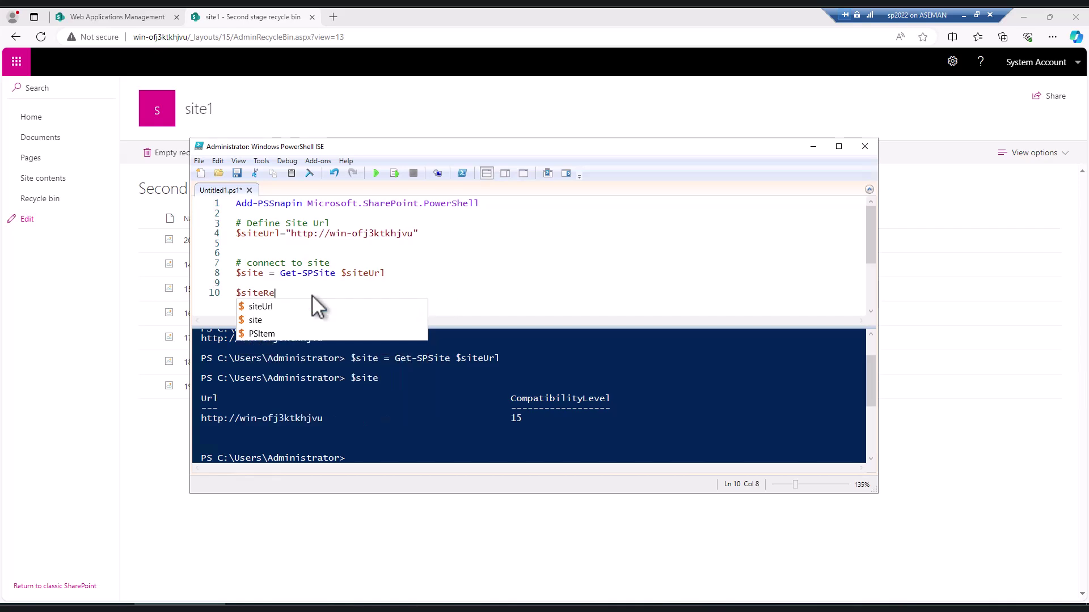
key(BackSpace)
key(BackSpace)
key(BackSpace)
key(BackSpace)
key(BackSpace)
key(BackSpace)
Complete line 10 as $recyclebin = $site.RecycleBin, using the RecycleBin property of the site object.
text(re)
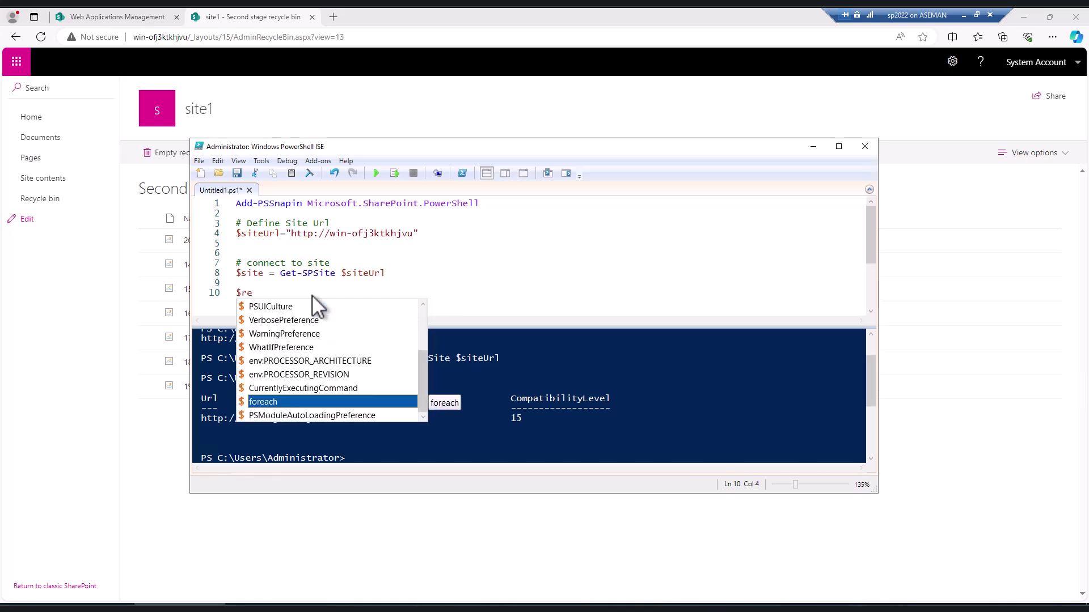
text(cyclebin)
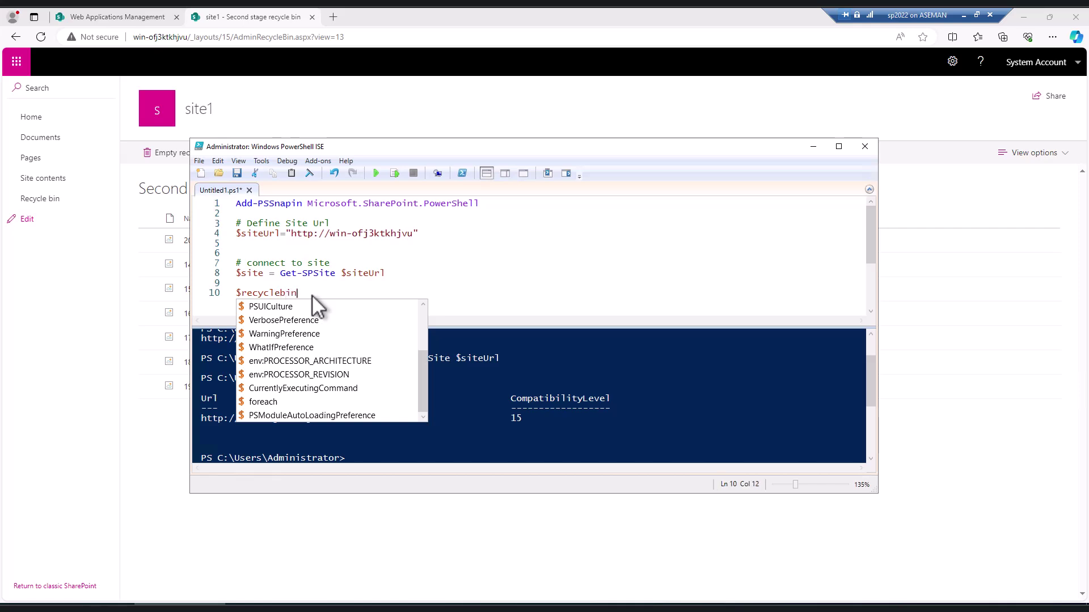
key(BackSpace)
key(BackSpace)
text(ebin = )
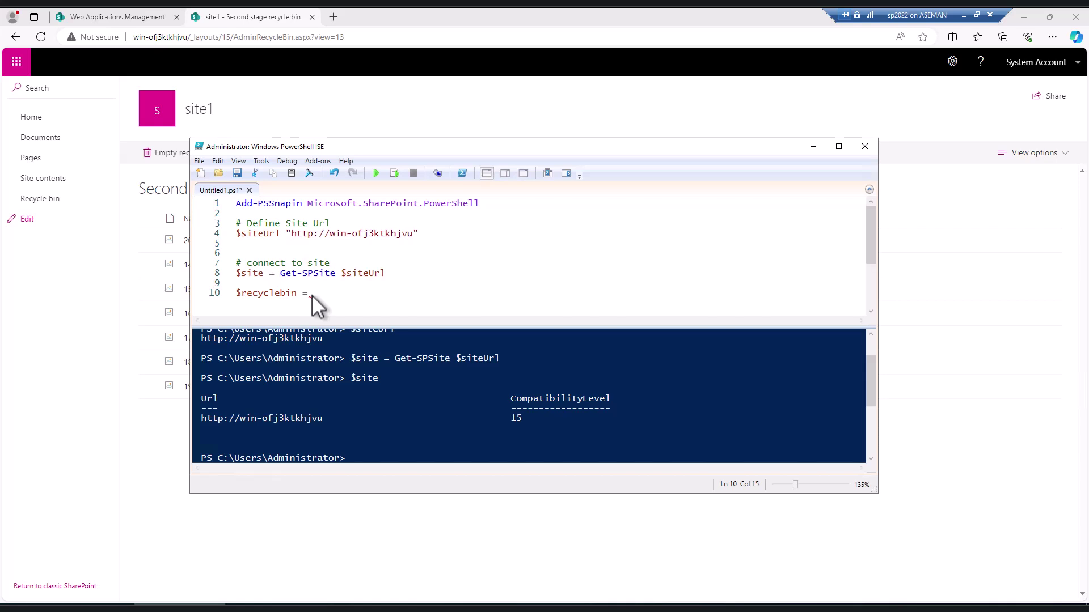
text($)
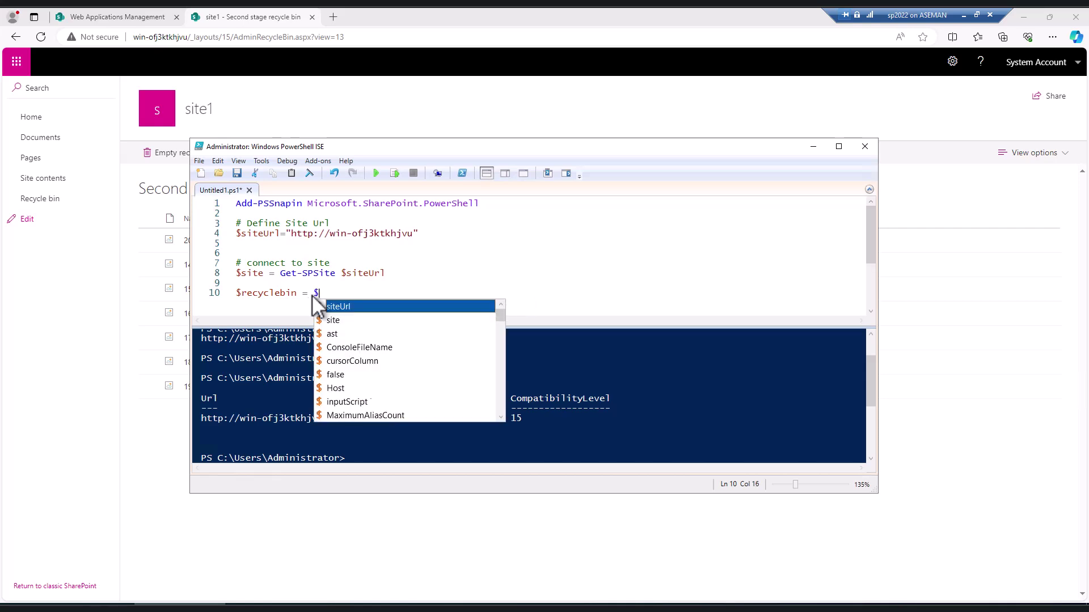
text(site)
key(Escape)
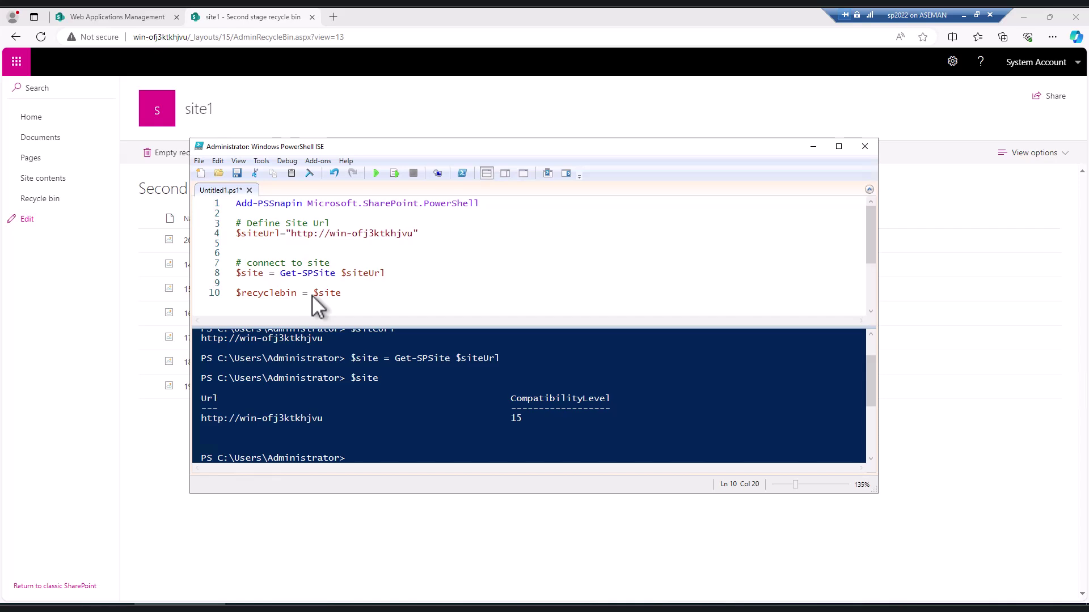
text(.recu)
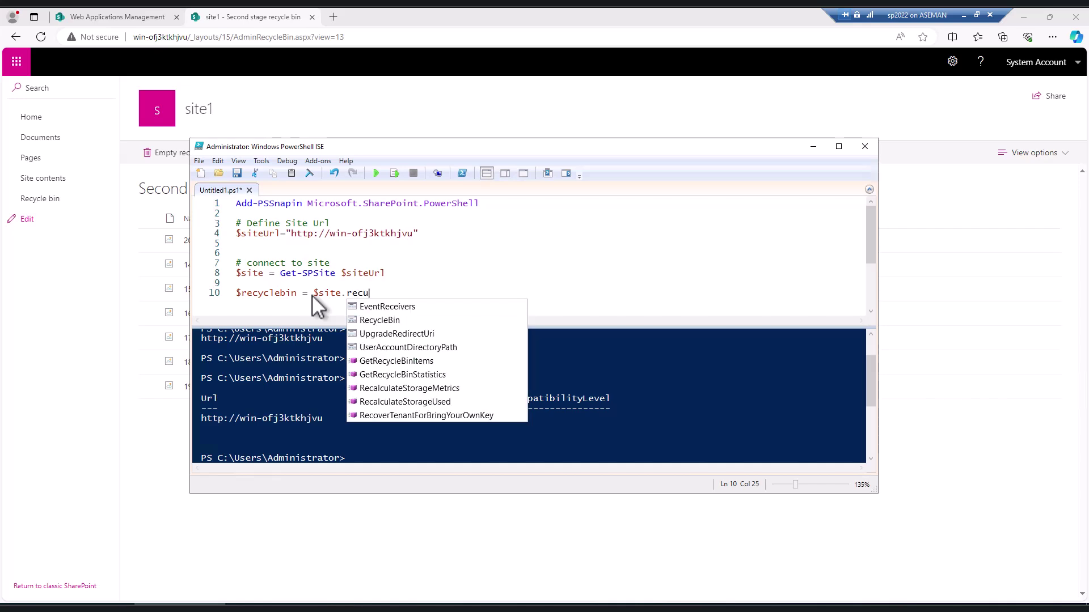
key(Down)
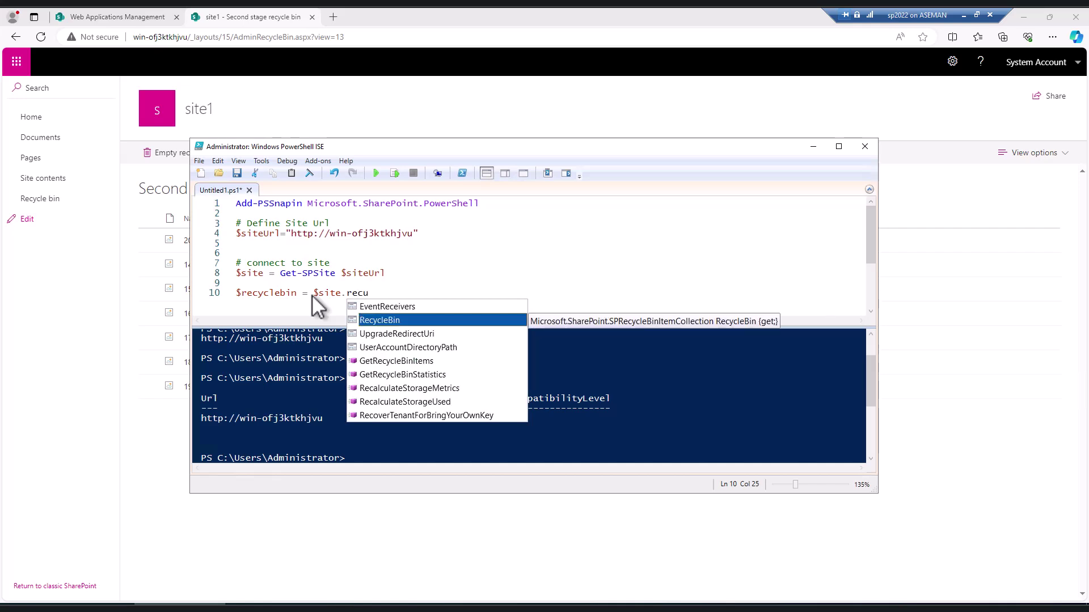
key(Return)
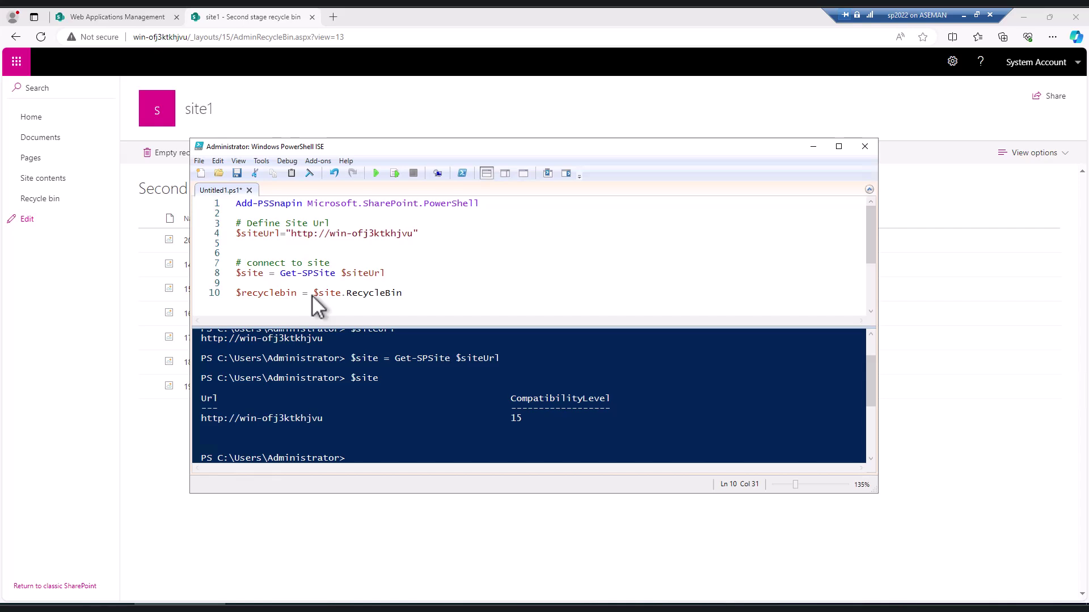
Run only the $recyclebin assignment line, and run $recyclebin by itself to list the site's recycle bin items.
key(shift+Home)
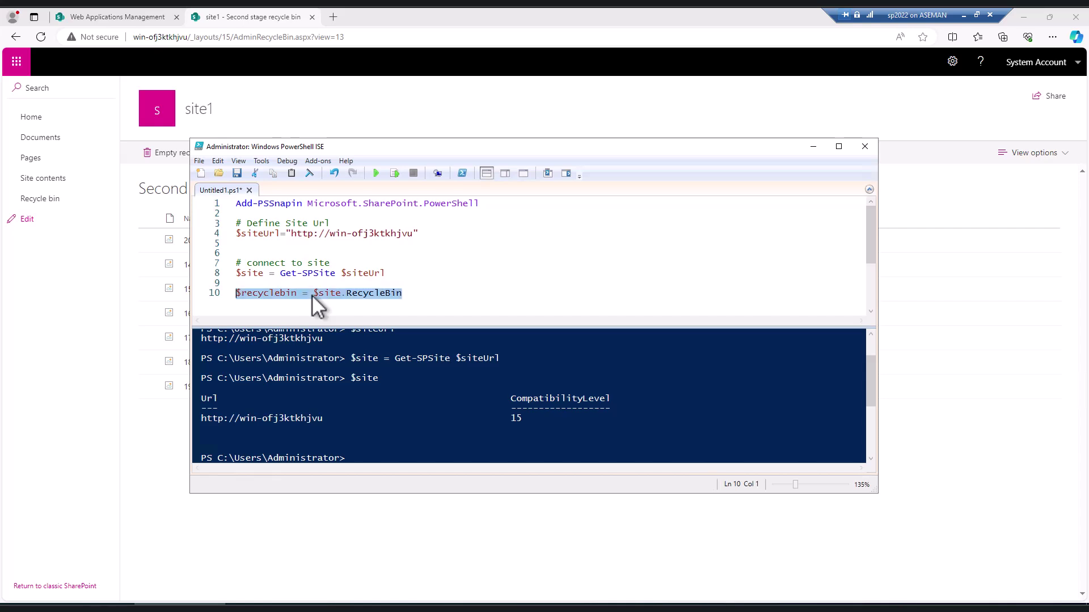
click(397, 176)
click(284, 274)
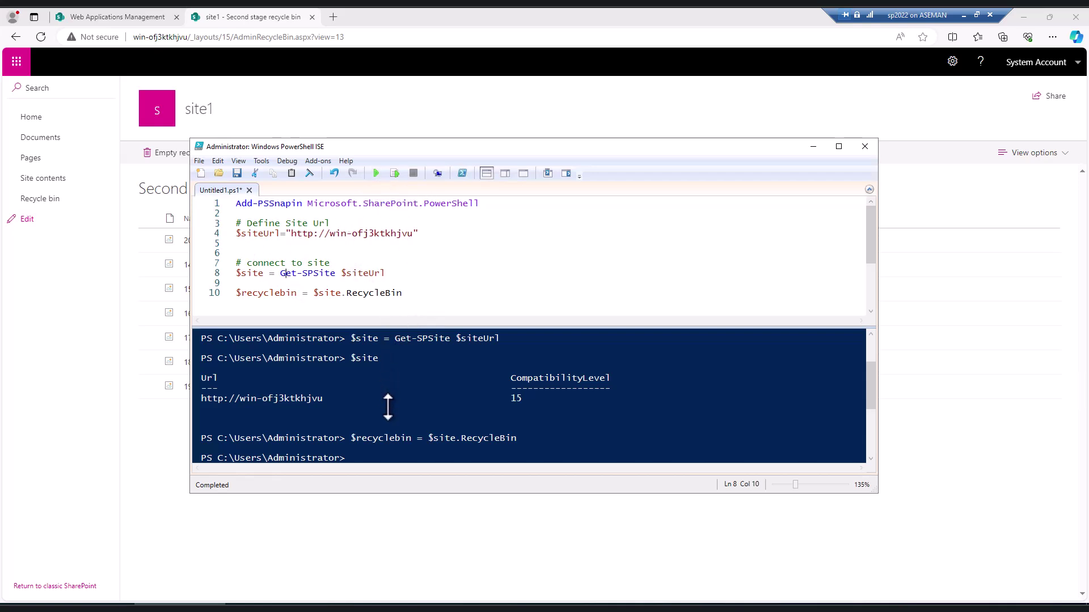
click(382, 460)
drag(297, 294, 193, 296)
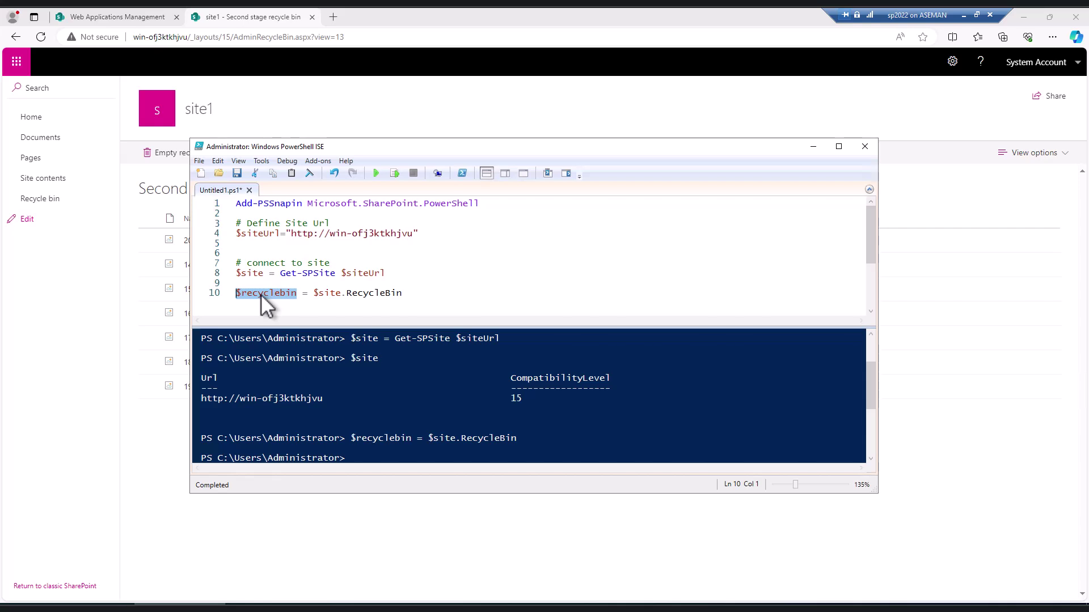
click(394, 173)
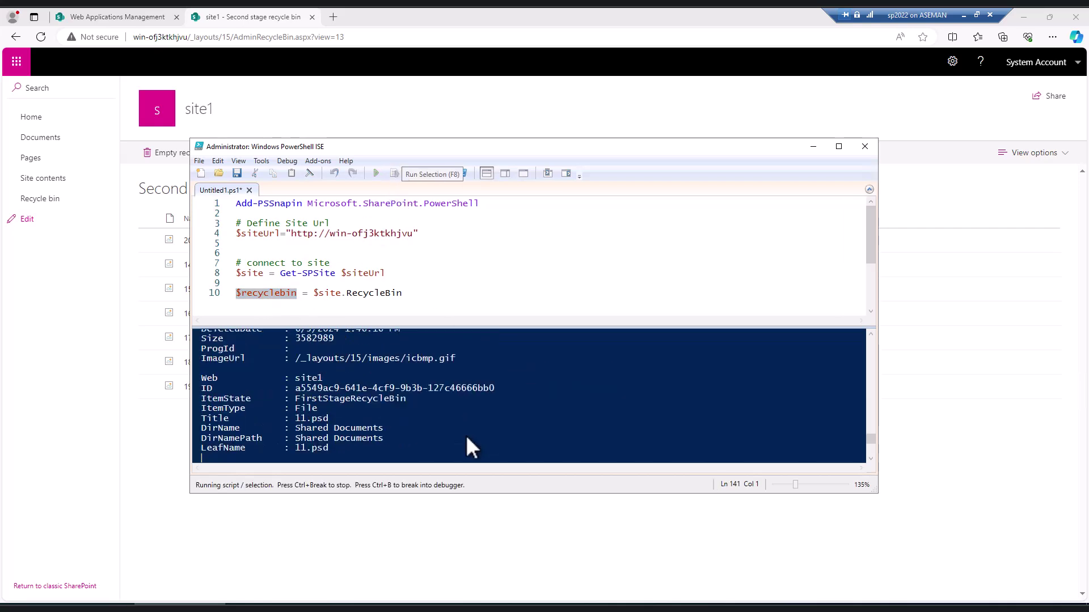
Maximize the script window and enlarge the console pane to review the listed recycle bin items' details, including ItemState.
scroll(389, 426, up, 5)
scroll(379, 428, up, 2)
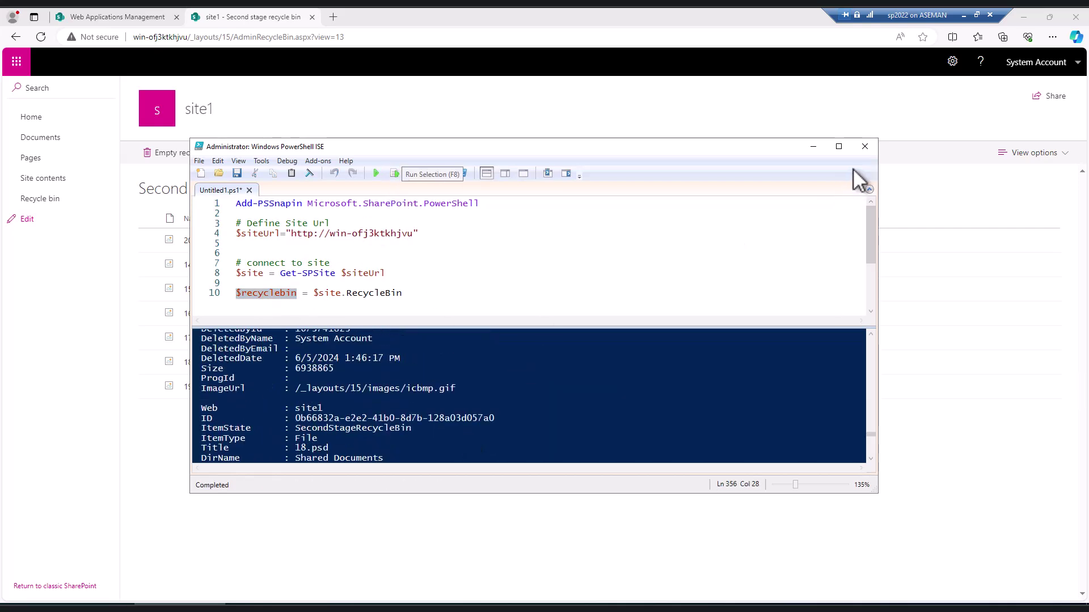
click(838, 147)
drag(194, 321, 216, 198)
scroll(229, 364, up, 10)
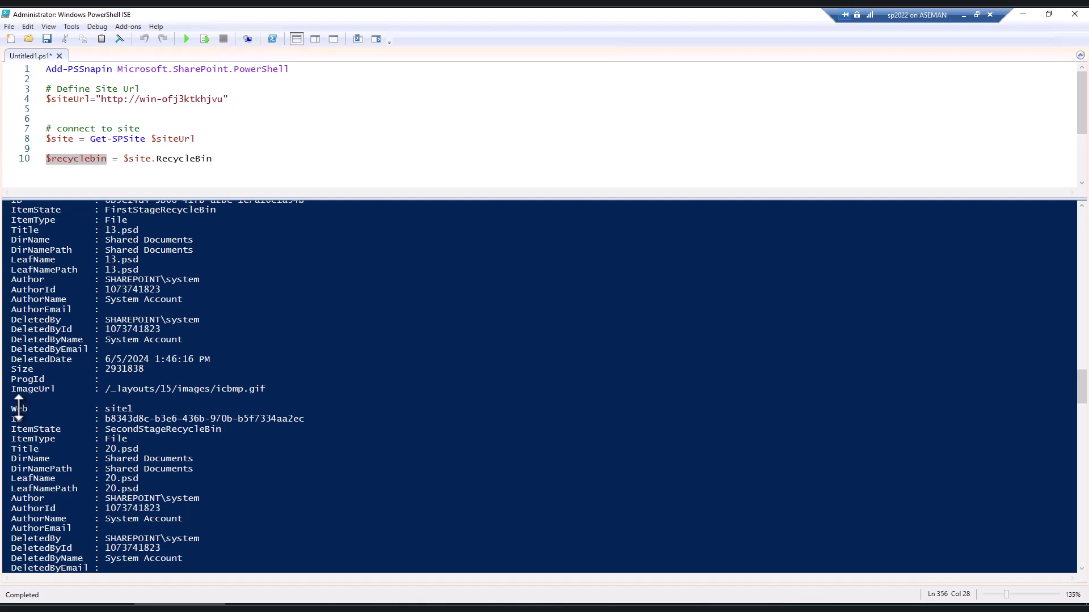
Examine the ItemState and Title values of the listed items in the console output, and highlight Get-SPSite on line 8.
scroll(31, 406, down, 15)
scroll(121, 381, up, 12)
scroll(121, 381, up, 12)
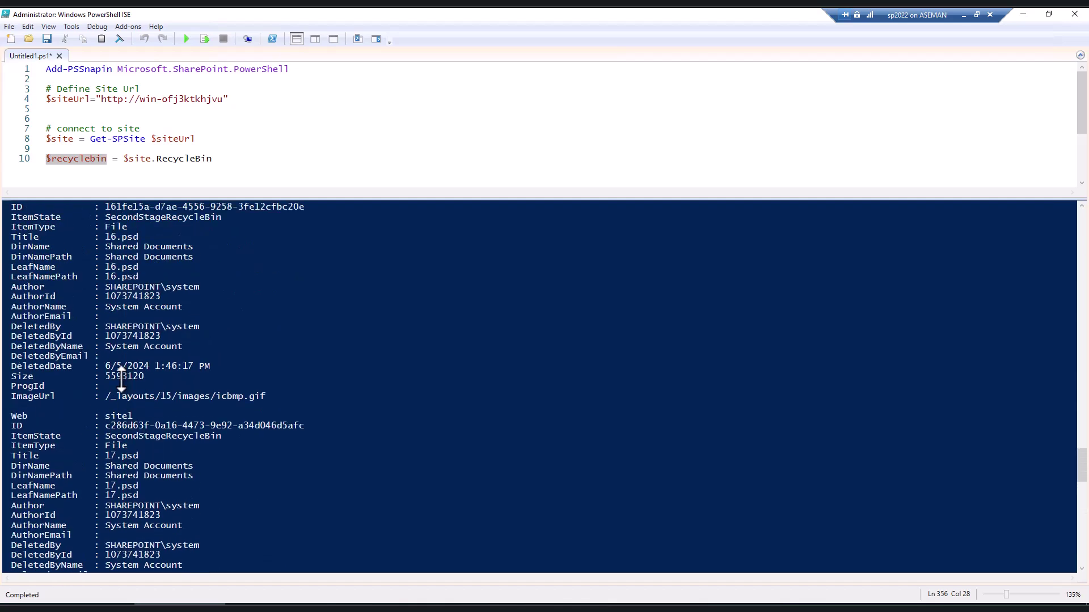
scroll(122, 381, up, 15)
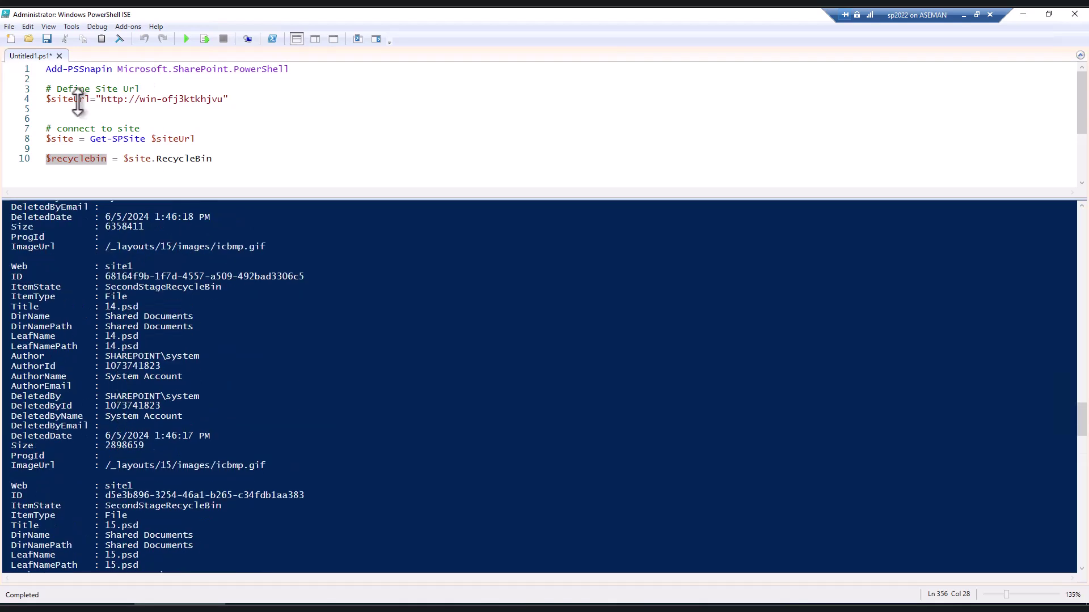
drag(146, 139, 88, 146)
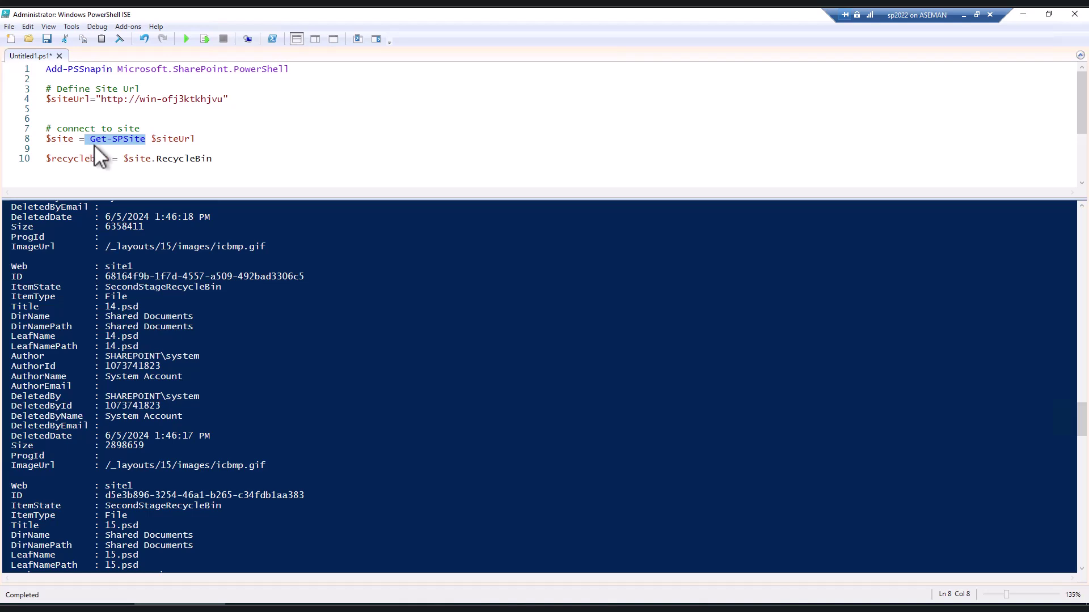
Add two new lines below the $recyclebin assignment on line 10, leaving line 12 empty.
click(228, 161)
key(Return)
key(Return)
text(gfds)
key(BackSpace)
key(BackSpace)
key(BackSpace)
key(BackSpace)
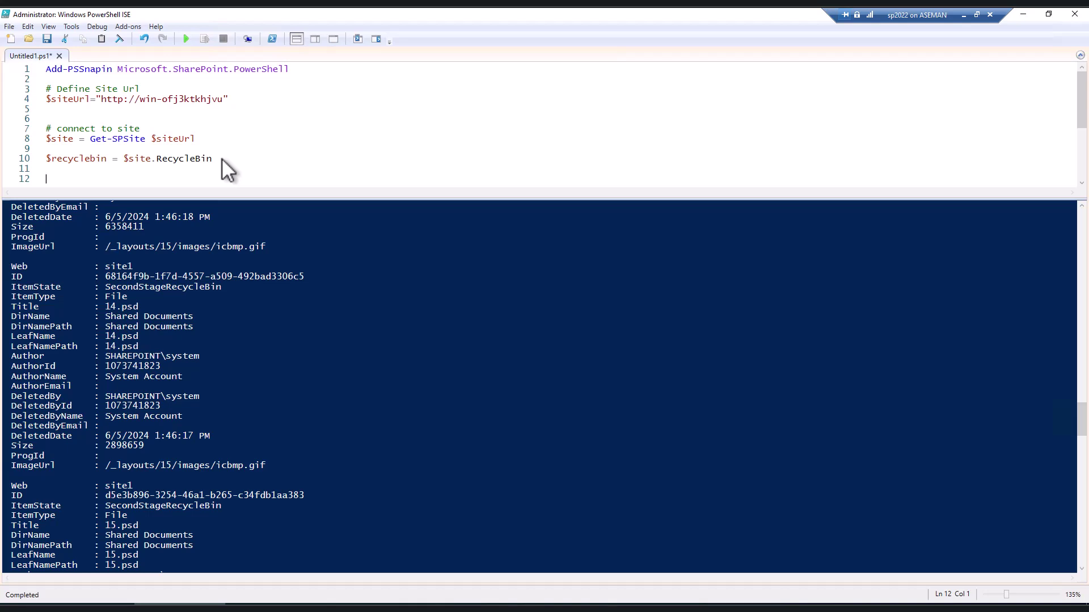
Compare the browser's second stage recycle bin list with the PowerShell ISE console output, examining the Web, Title and path fields of 19.psd.
click(73, 602)
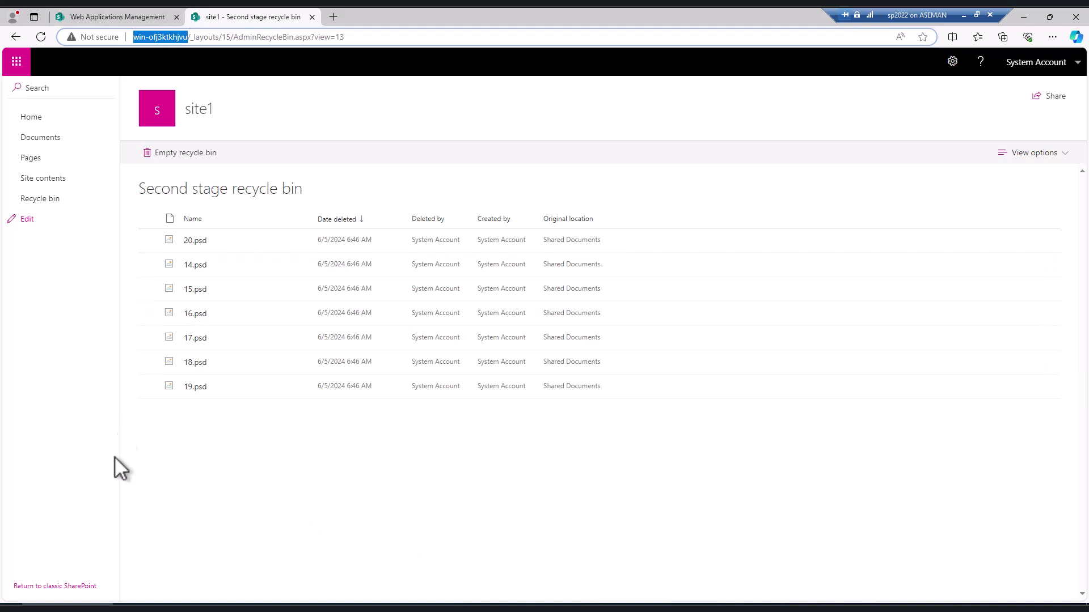
click(179, 603)
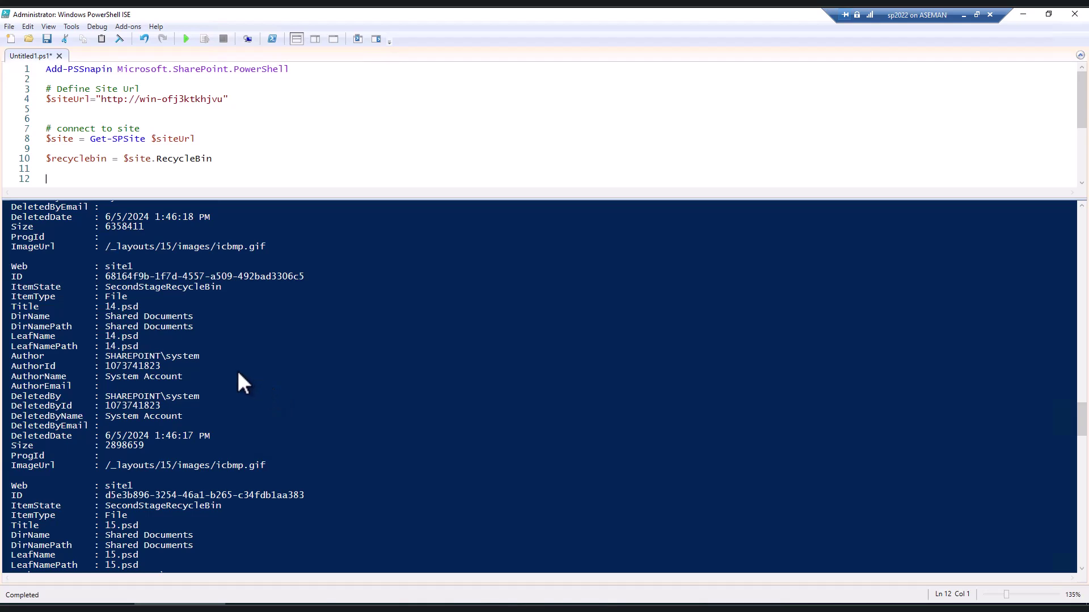
scroll(227, 374, down, 4)
scroll(221, 431, down, 5)
click(158, 387)
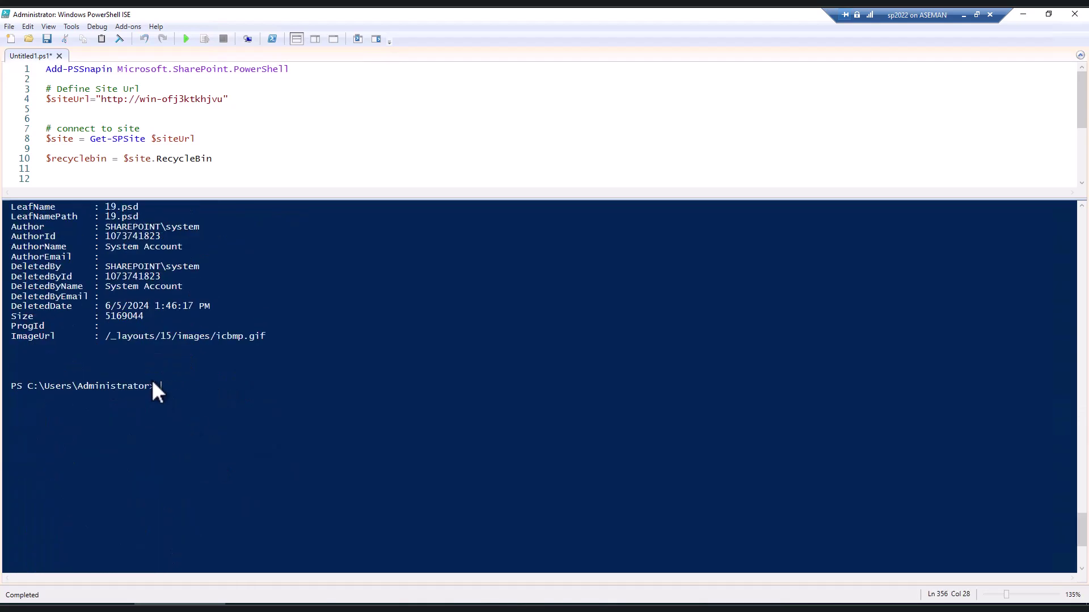
drag(307, 352, 173, 315)
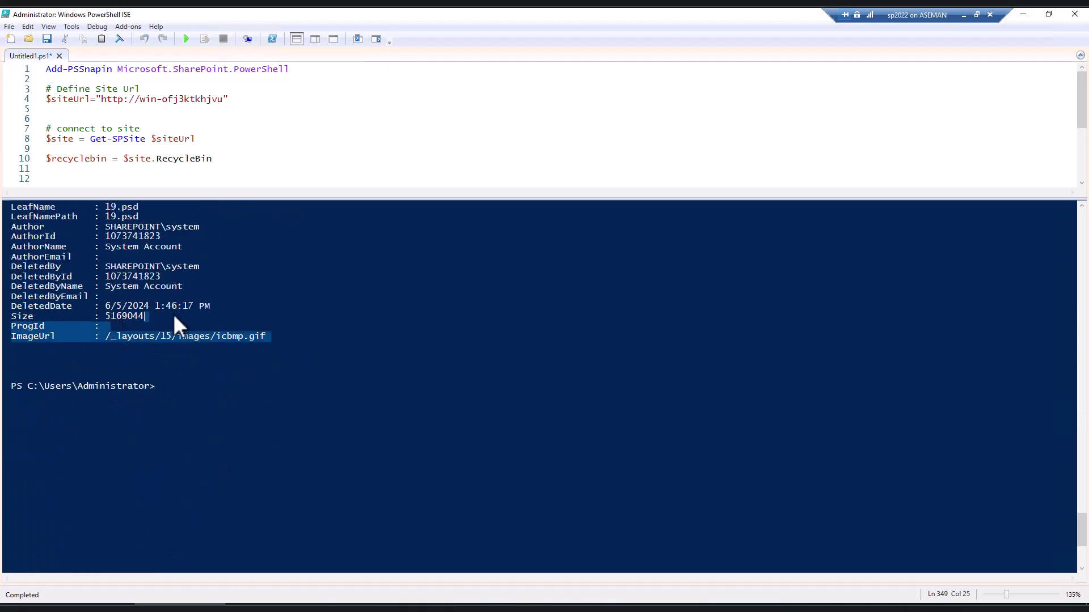
click(162, 344)
scroll(268, 325, up, 7)
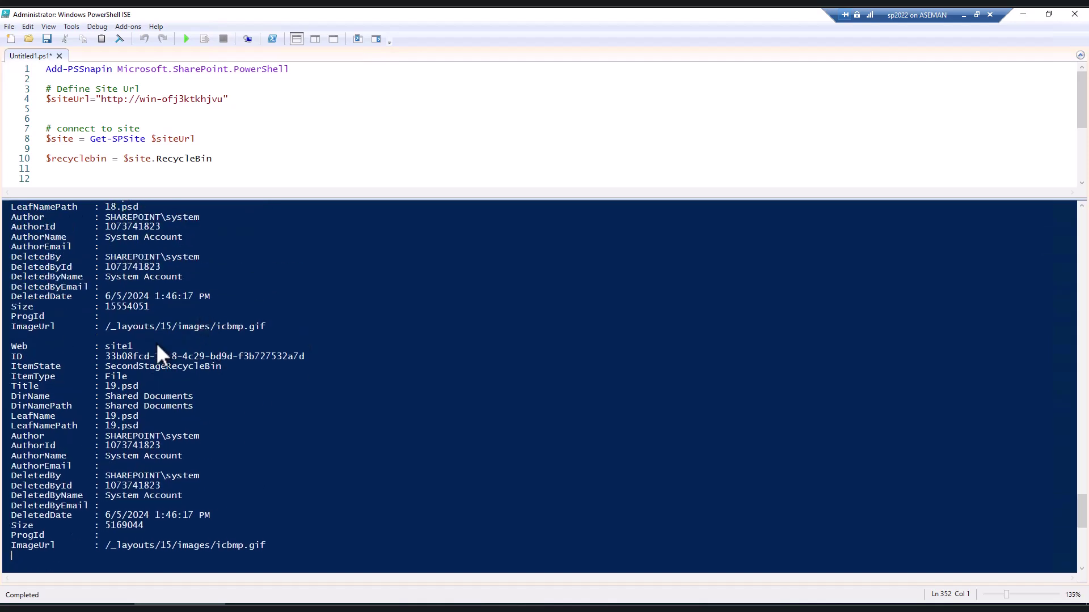
drag(139, 348, 50, 343)
drag(134, 386, 106, 387)
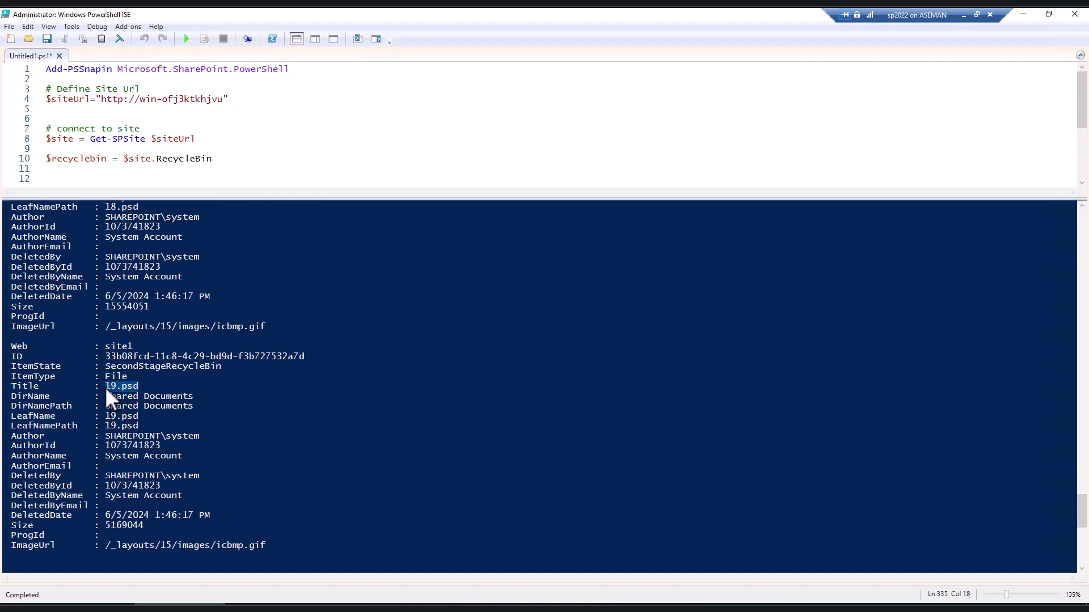
drag(93, 416, 84, 406)
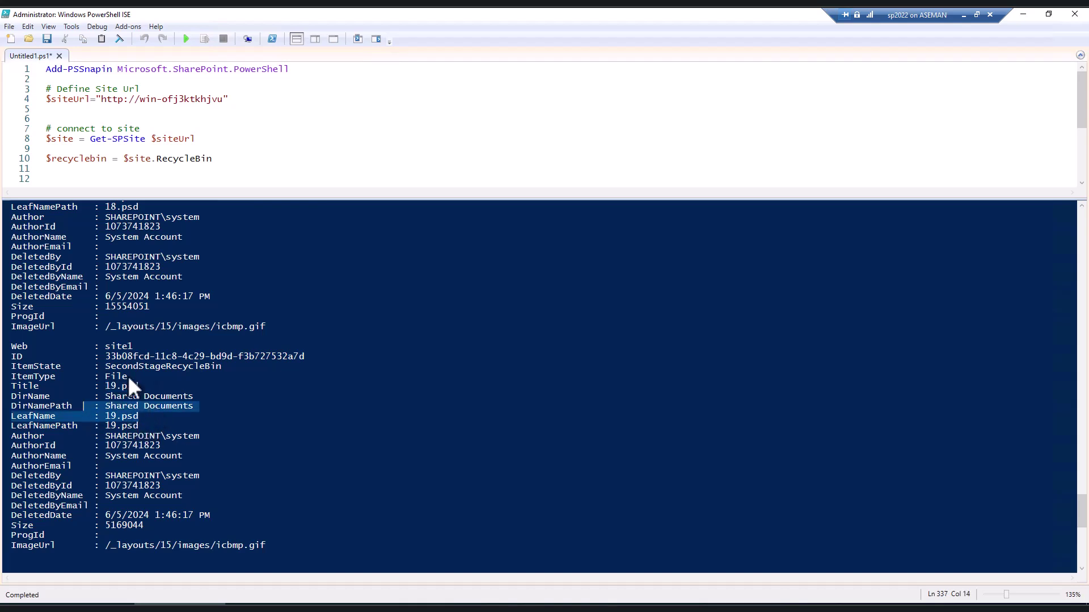
scroll(179, 321, up, 3)
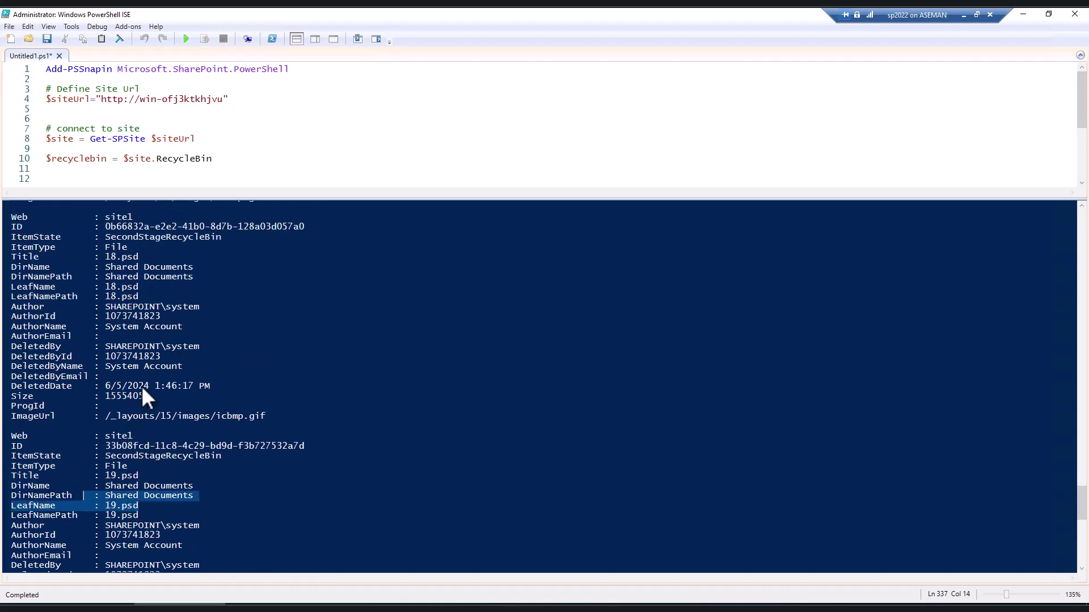
scroll(204, 335, up, 3)
scroll(205, 338, up, 19)
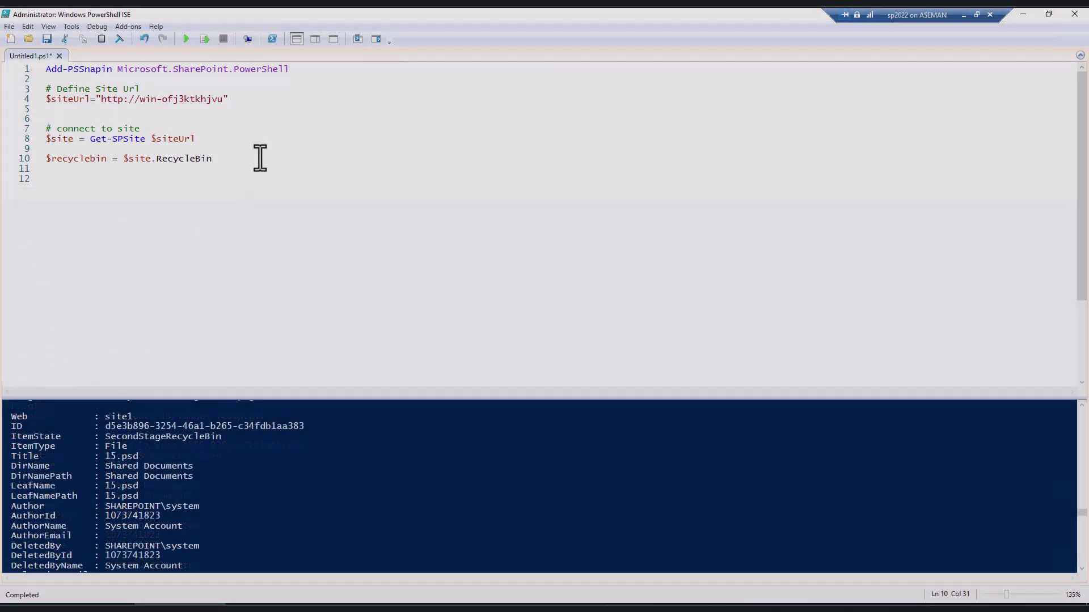
Add a call to the recycle bin's DeleteAll method on line 12 as $recyclebin.DeleteAll().
key(Return)
key(Return)
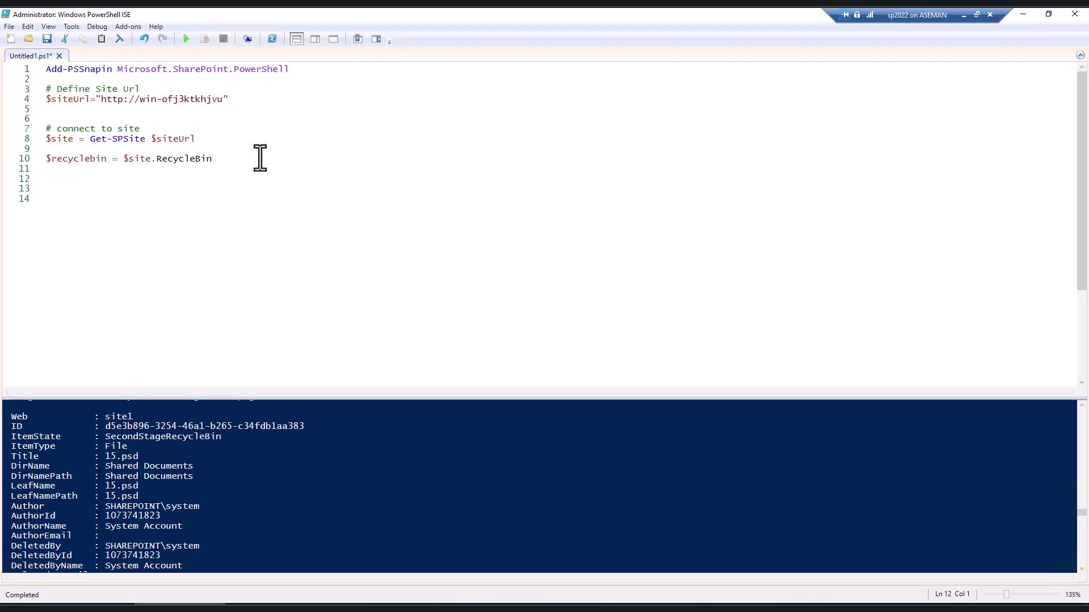
text($rec)
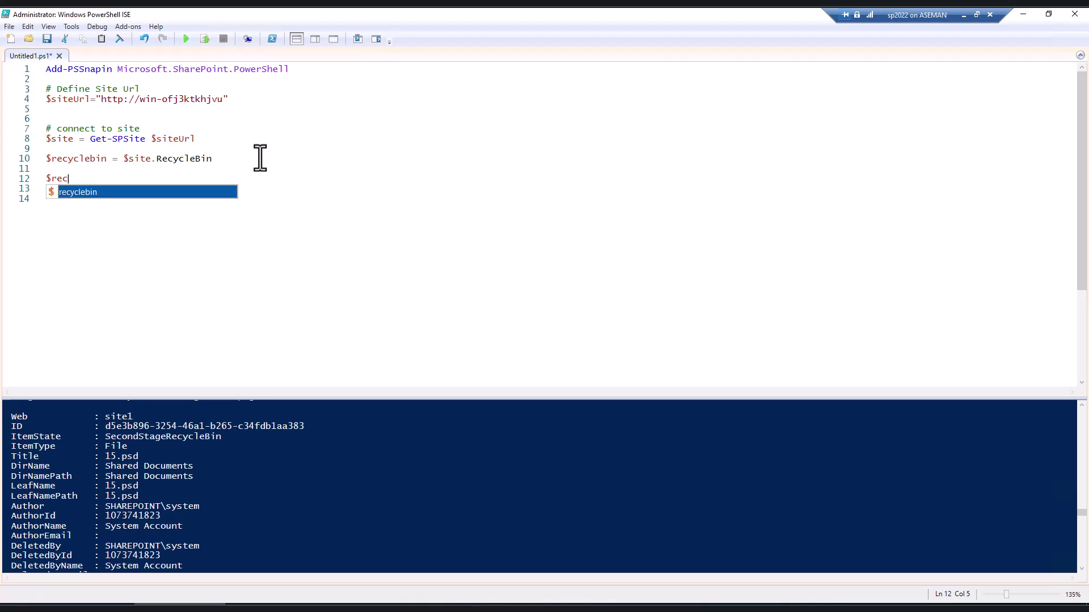
text(yclebin.)
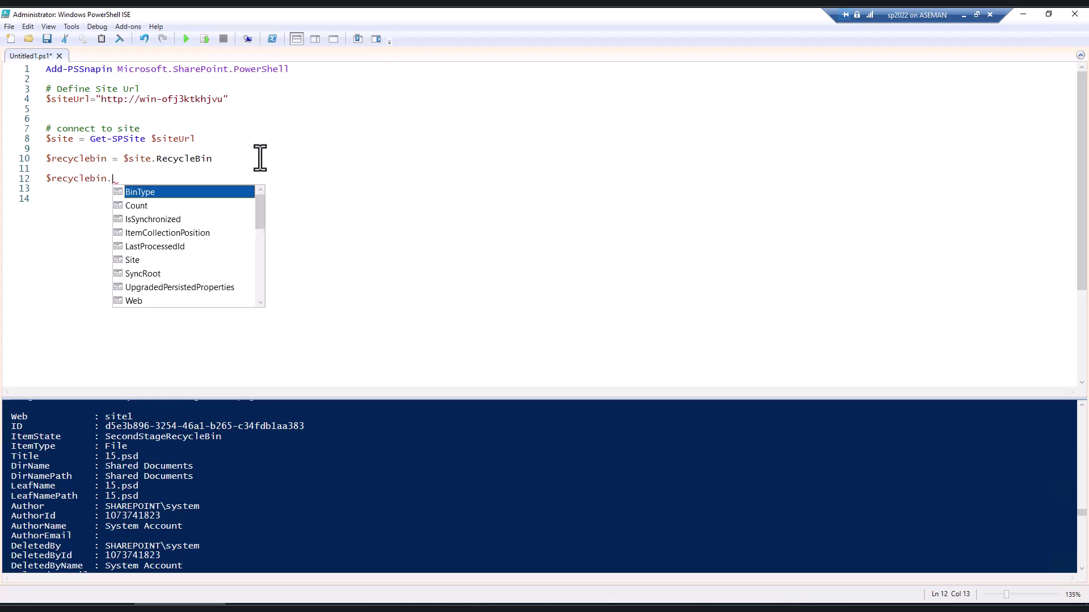
text(dele)
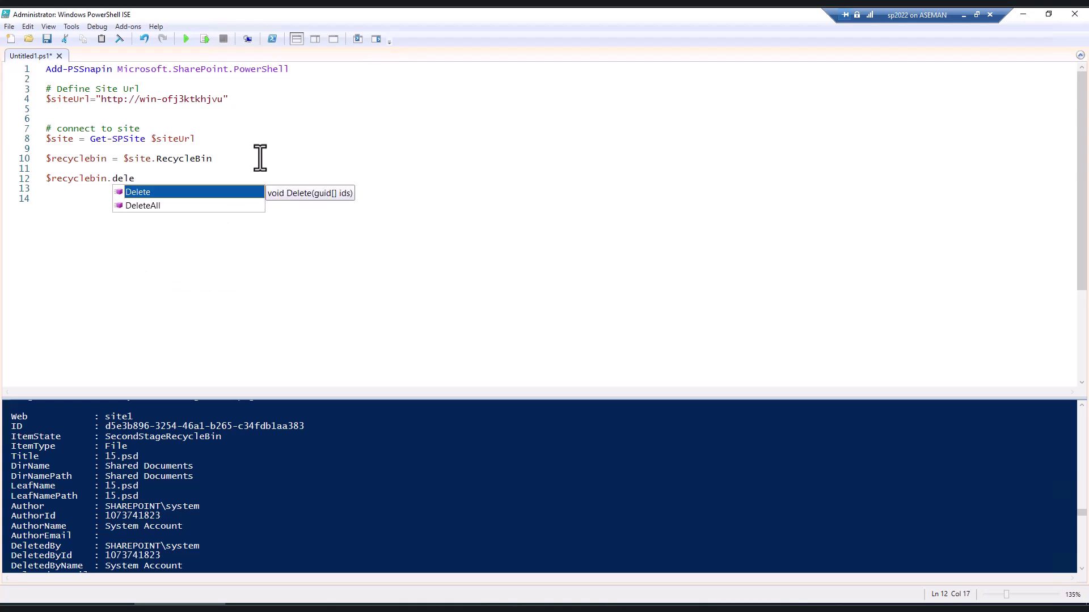
key(Down)
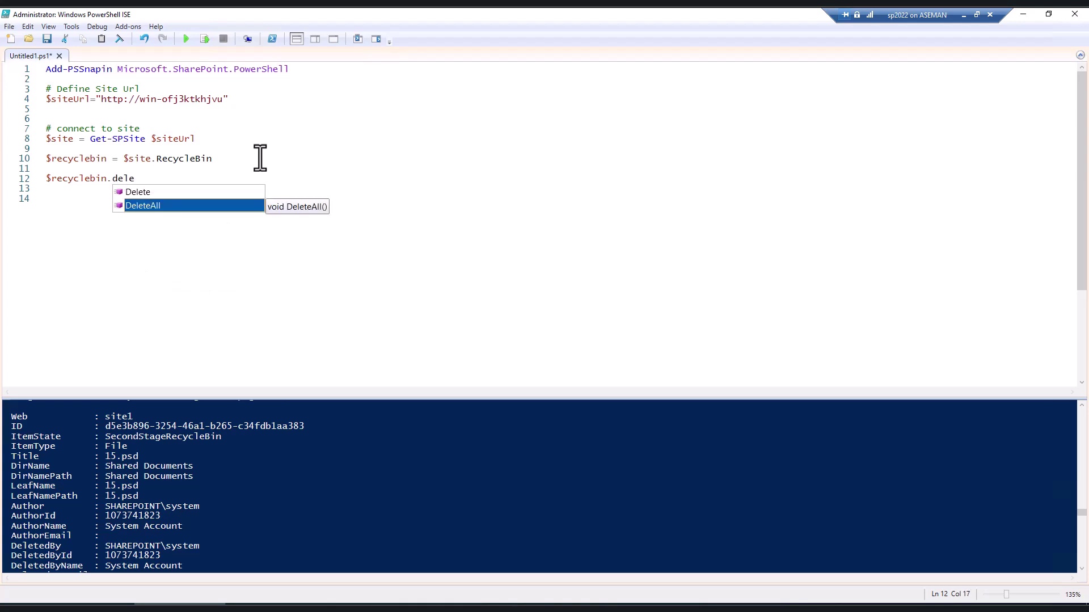
key(Tab)
text(())
key(BackSpace)
key(BackSpace)
key(BackSpace)
text(();)
key(BackSpace)
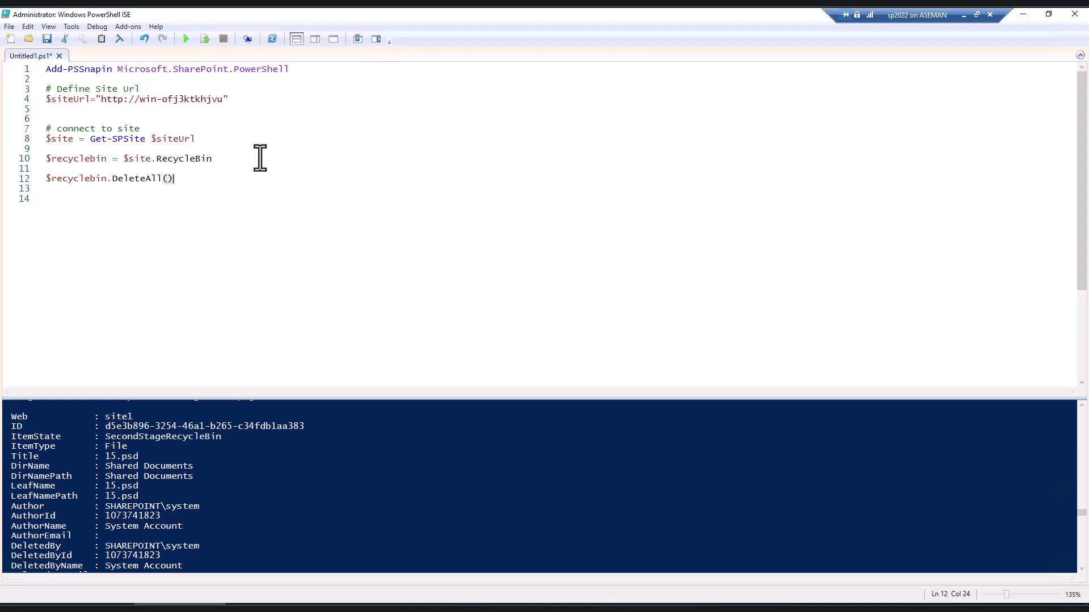
Cut the call on line 12 back to $recyclebin.Delete and list the matching Delete methods.
key(BackSpace)
key(BackSpace)
key(BackSpace)
key(BackSpace)
key(BackSpace)
text(()
key(BackSpace)
key(BackSpace)
key(BackSpace)
key(BackSpace)
key(BackSpace)
text(lete()
key(BackSpace)
key(ctrl+space)
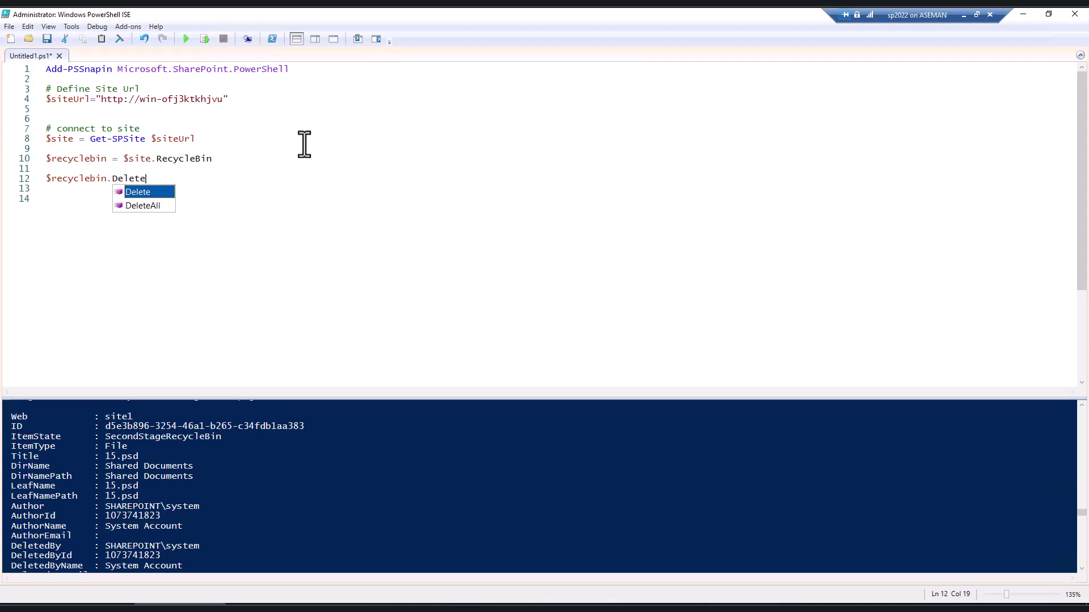
Extend line 12 to $recyclebin.DeleteAll( and highlight the Web value site1 of the 19.psd record in the console.
key(Down)
text(()
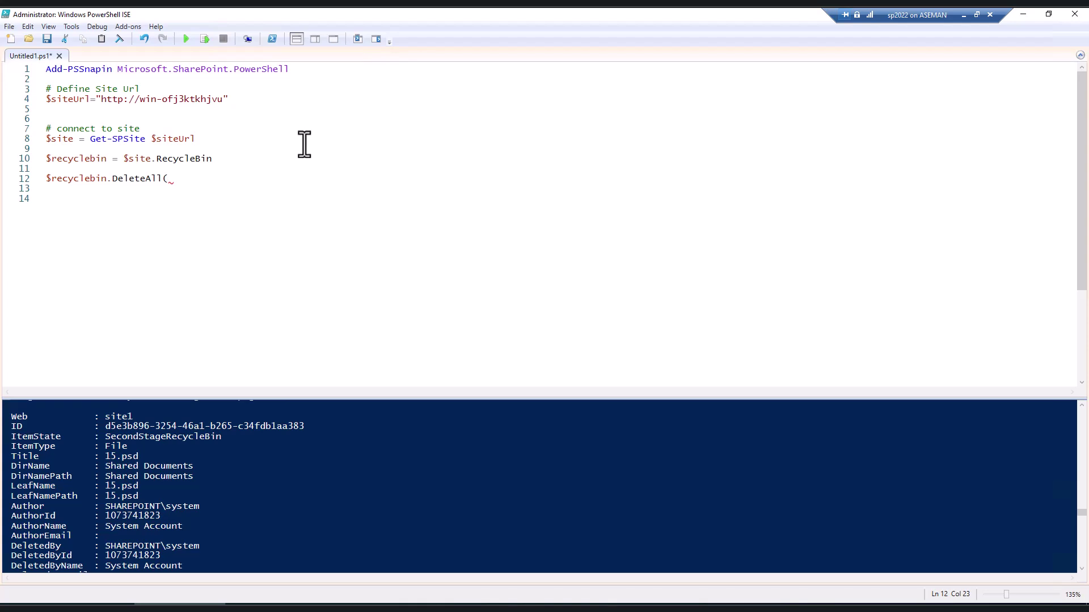
click(9, 429)
scroll(9, 430, up, 7)
click(17, 449)
drag(106, 446, 133, 446)
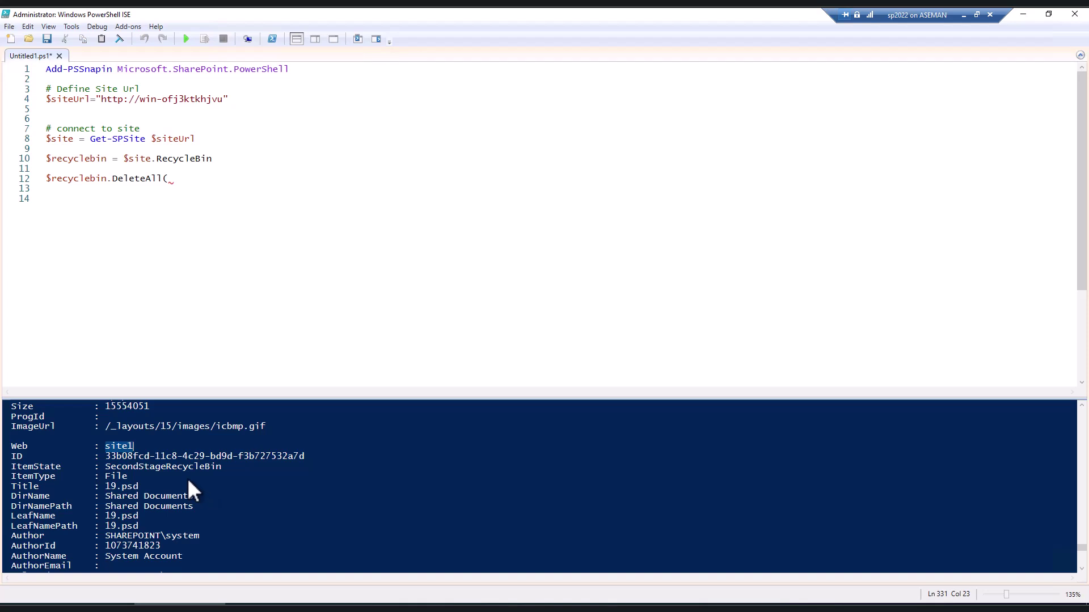
Close the parenthesis of the DeleteAll() call on line 12 and run only that line.
click(217, 179)
text())
click(17, 179)
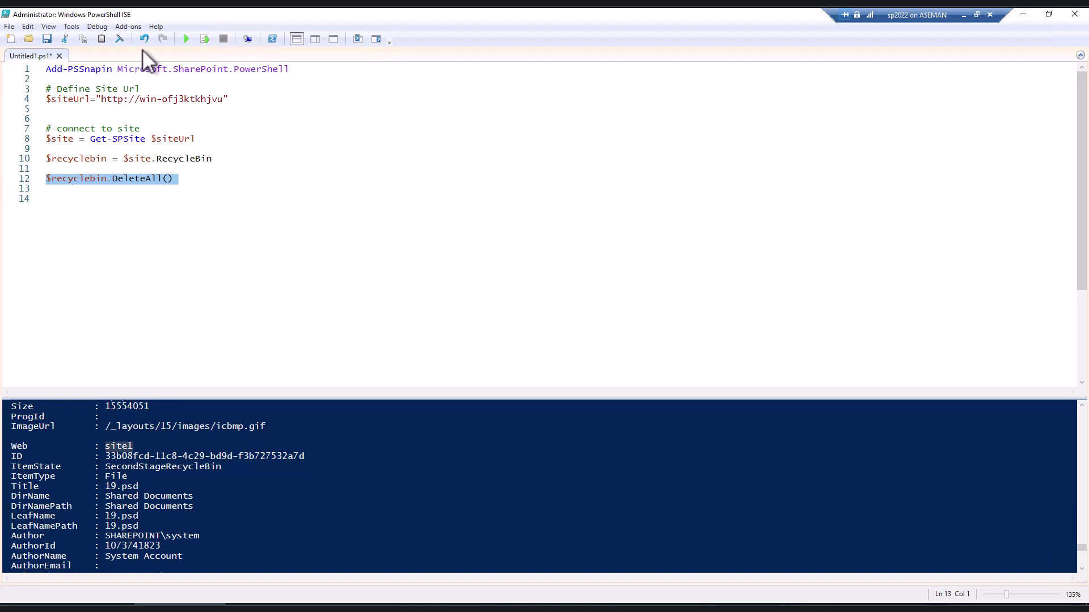
click(201, 40)
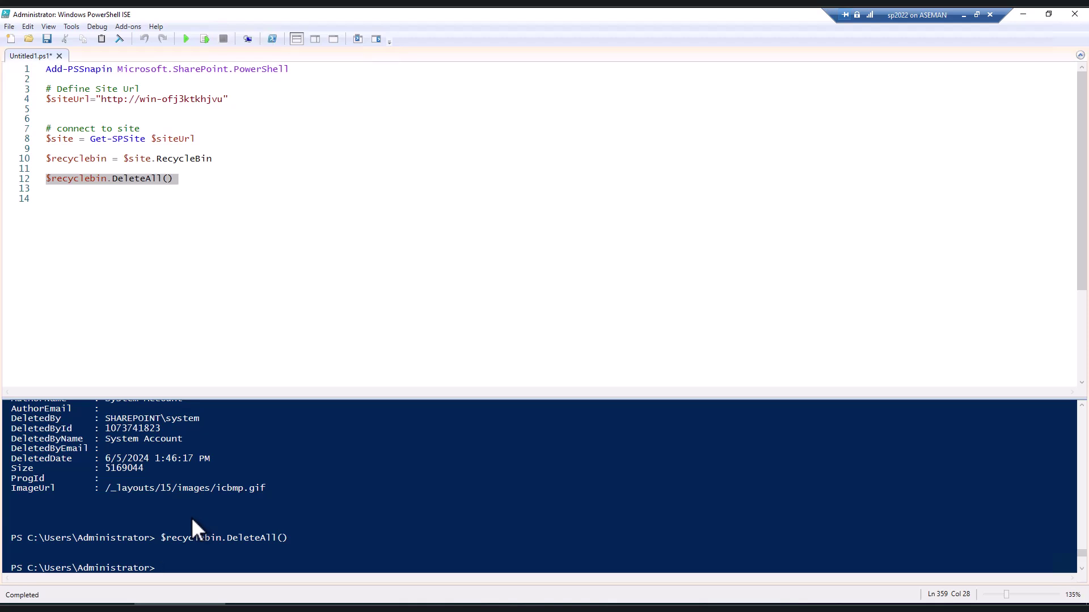
Begin line 14 of the script with the $site variable.
click(188, 214)
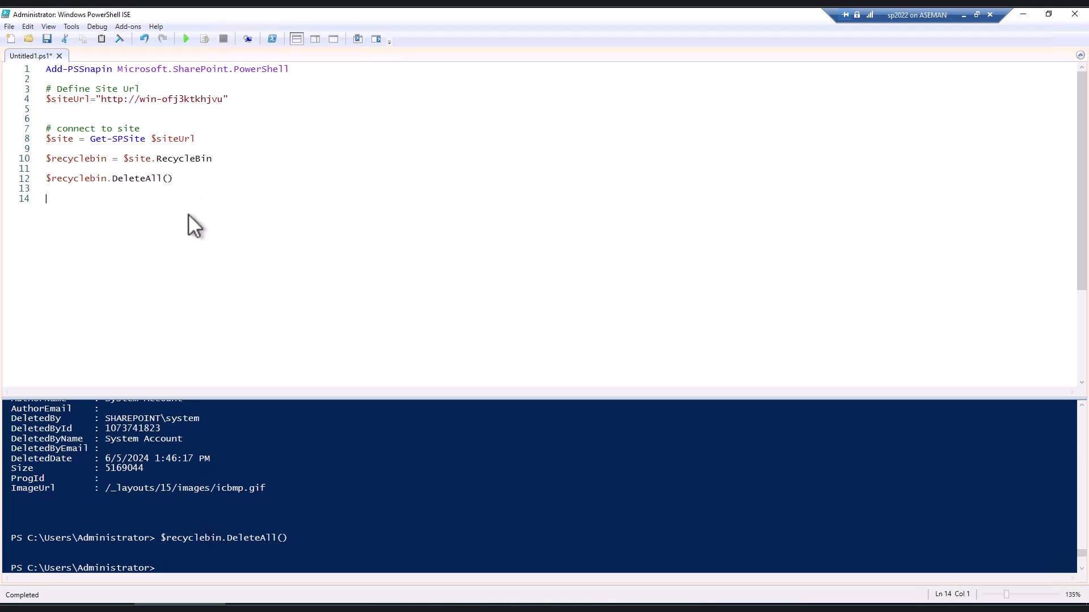
text($)
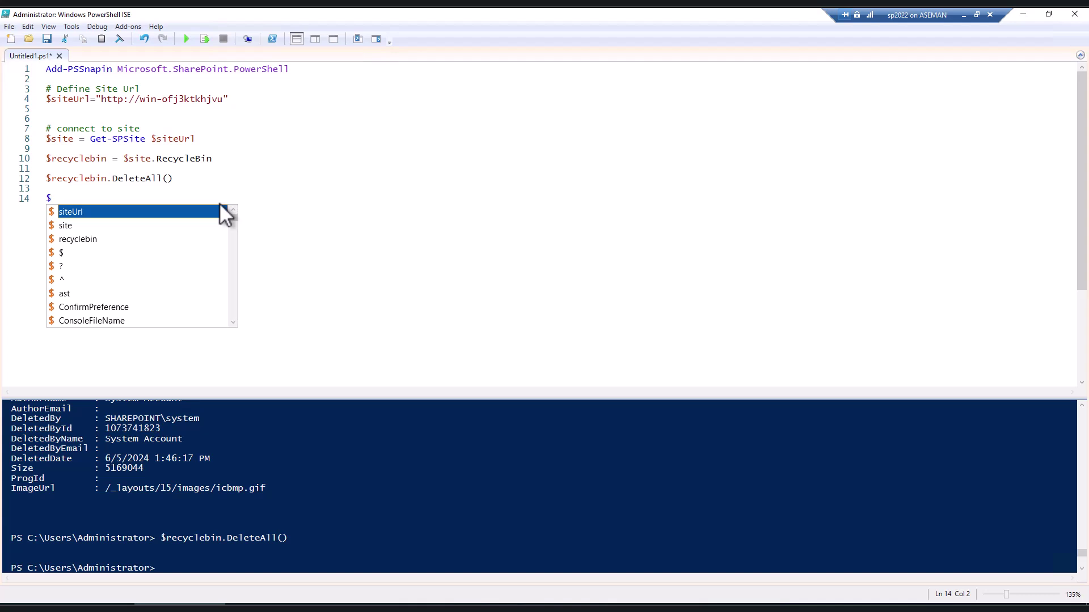
text(su)
key(BackSpace)
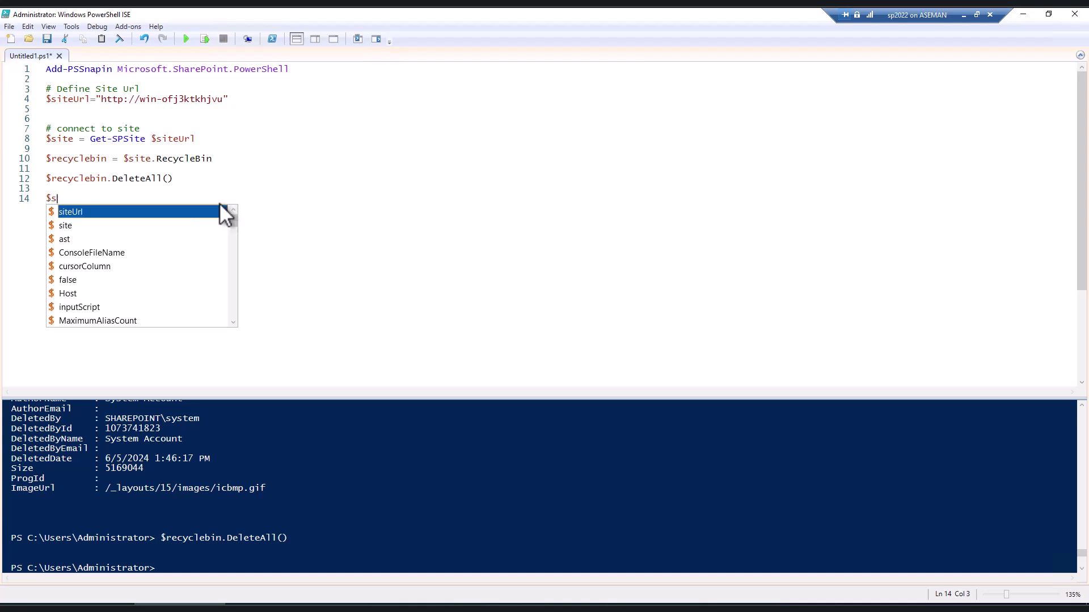
key(Down)
key(Return)
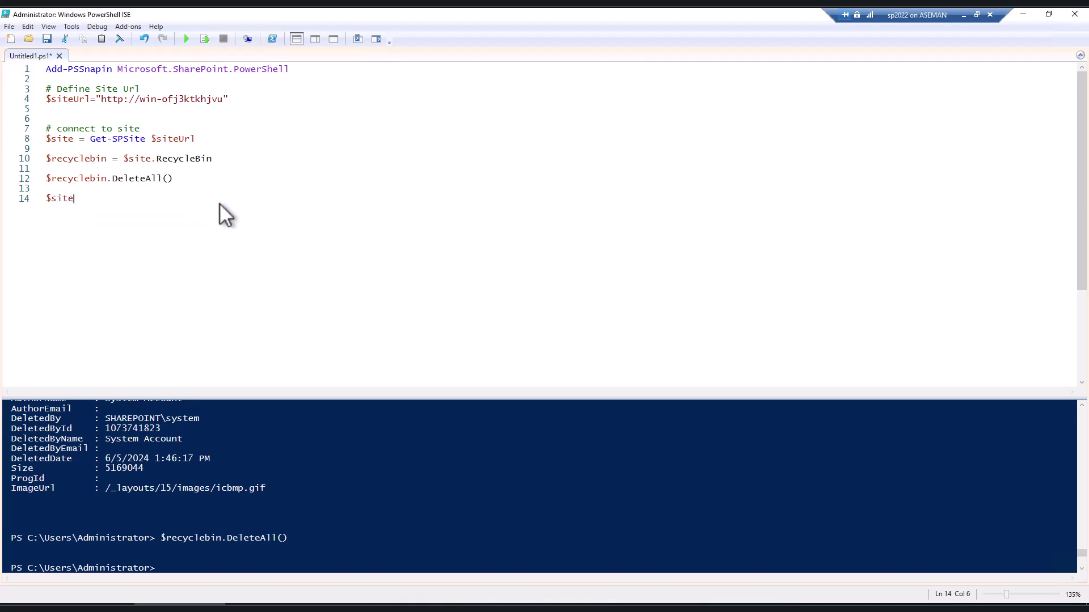
Complete line 14 as $site.Dispose(), using the Dispose method of the site object.
text(.dis)
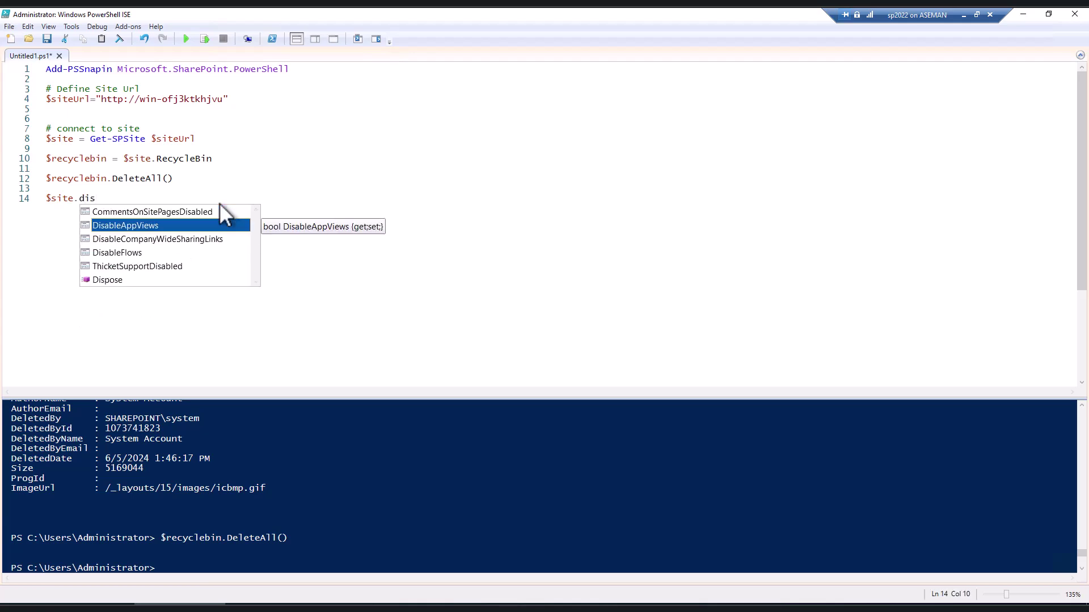
key(Down)
key(Down)
key(Down)
key(Down)
key(Return)
text(()
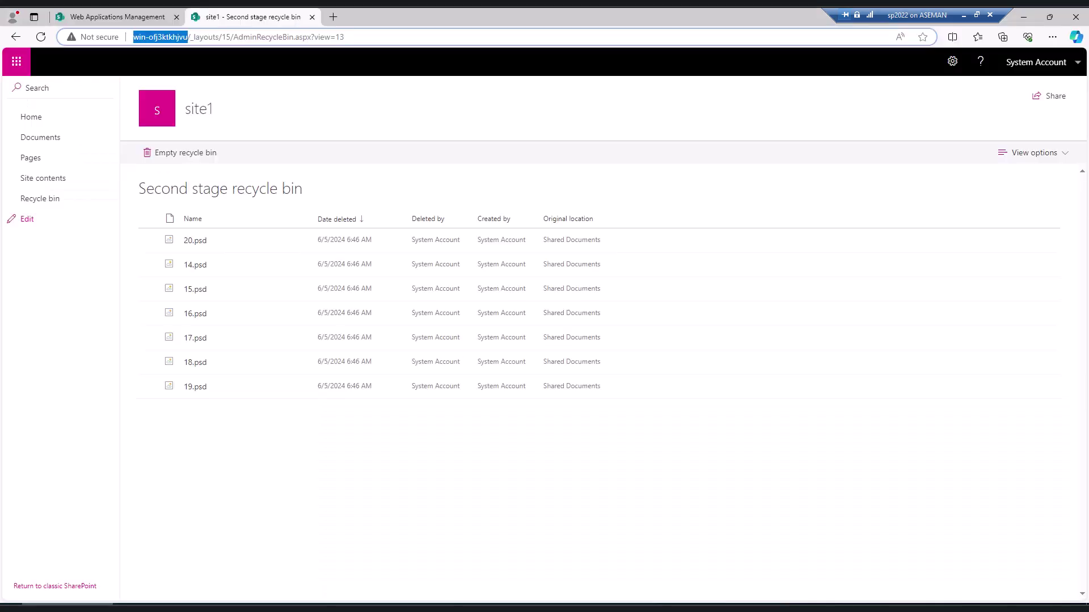
Check site1's recycle bin and second-stage recycle bin in the browser, and return to the script in PowerShell ISE.
click(952, 63)
click(930, 139)
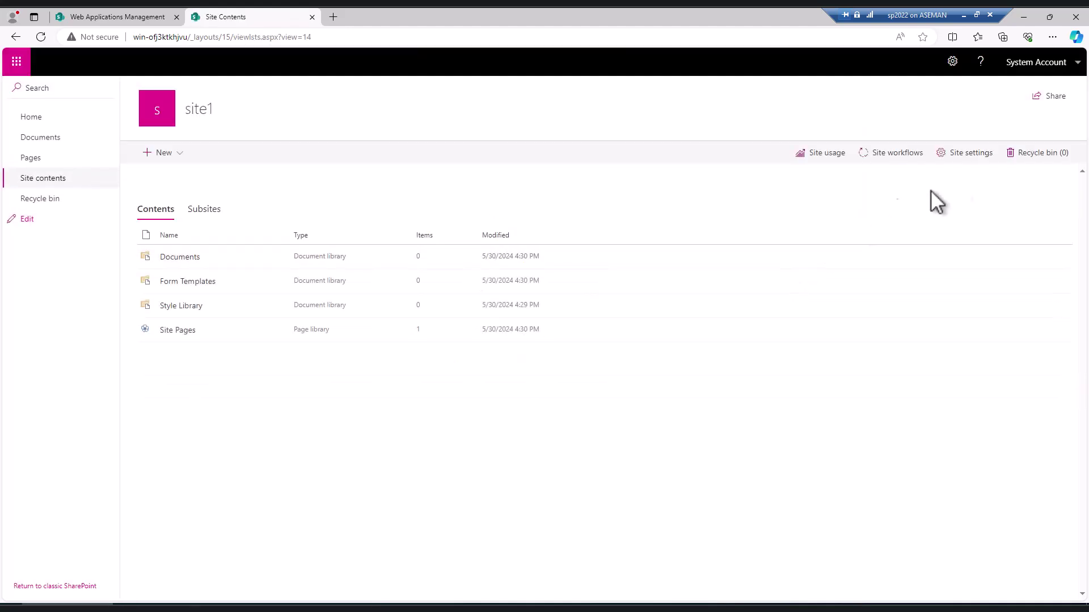
click(1043, 154)
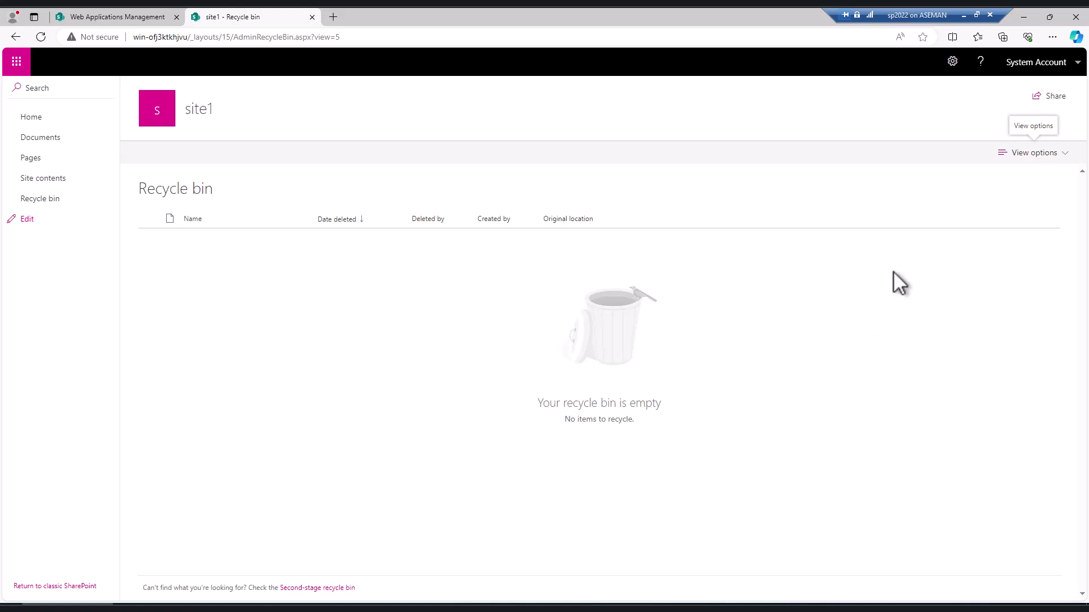
click(950, 64)
click(392, 466)
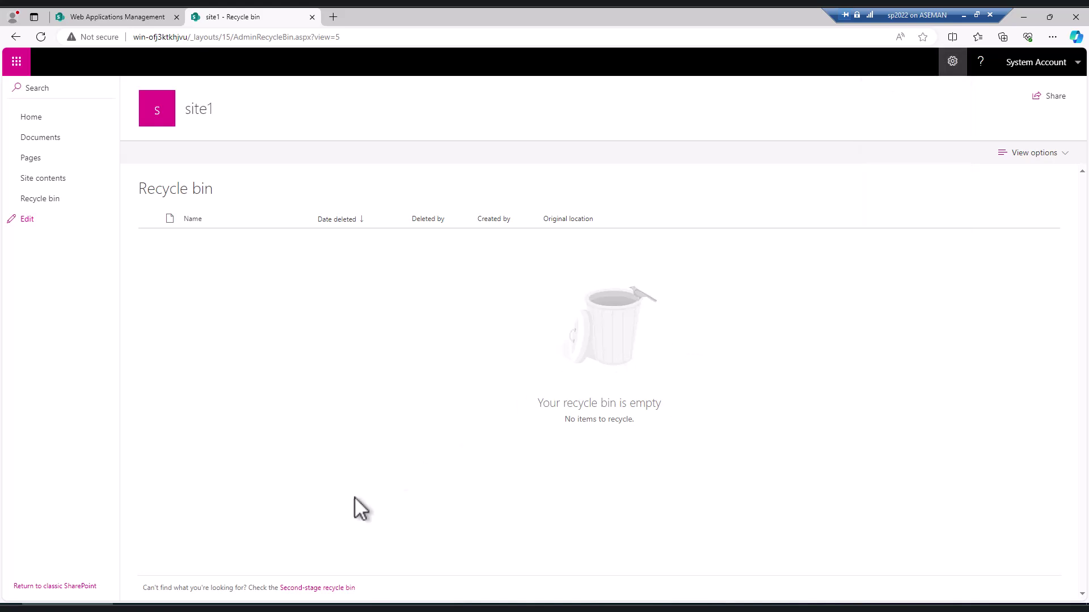
click(338, 589)
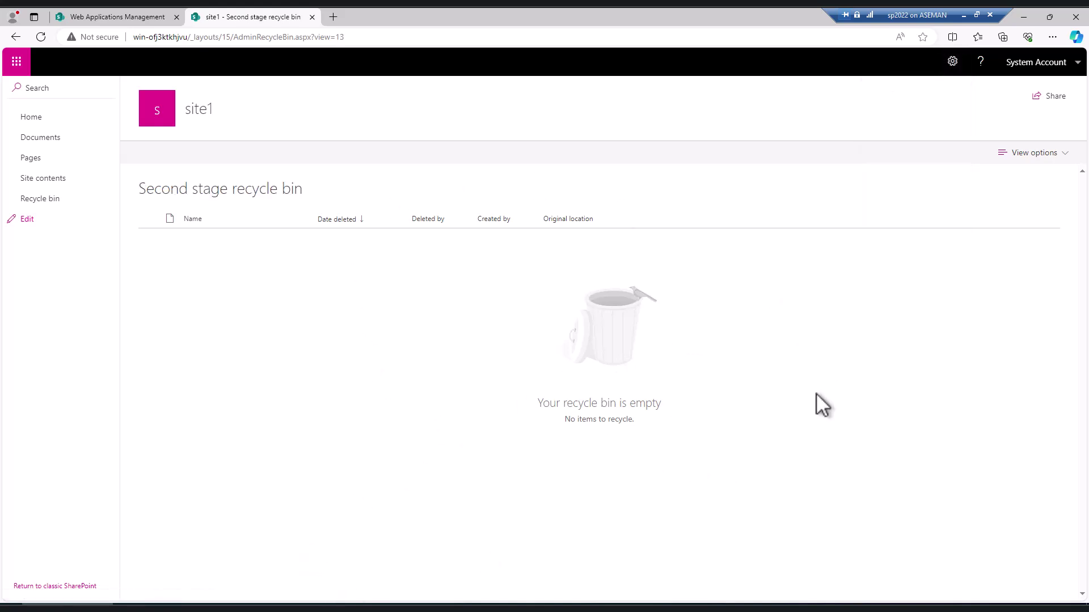
click(180, 607)
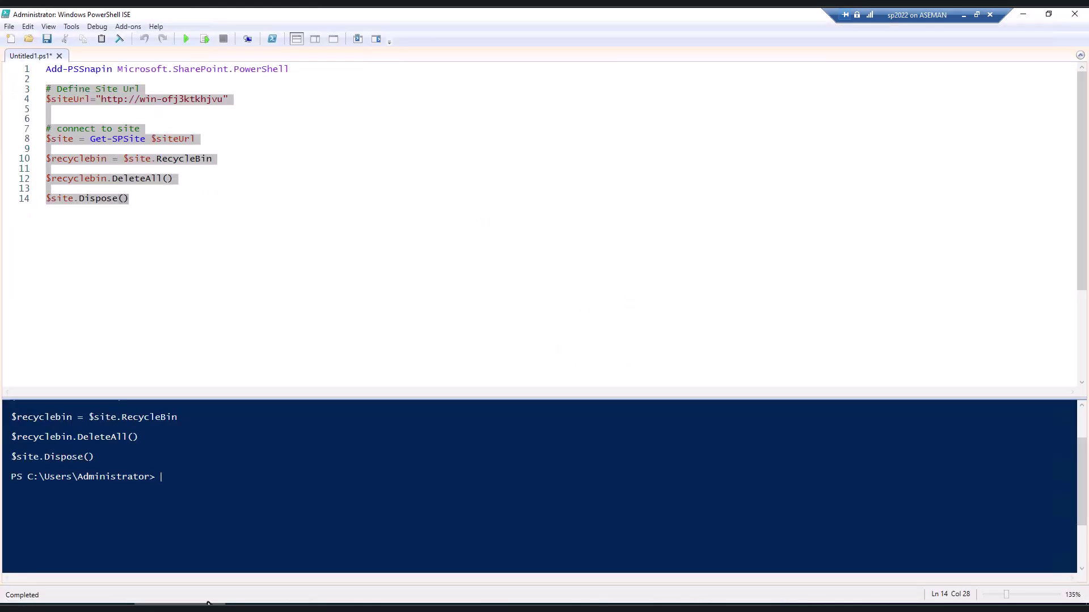
click(305, 205)
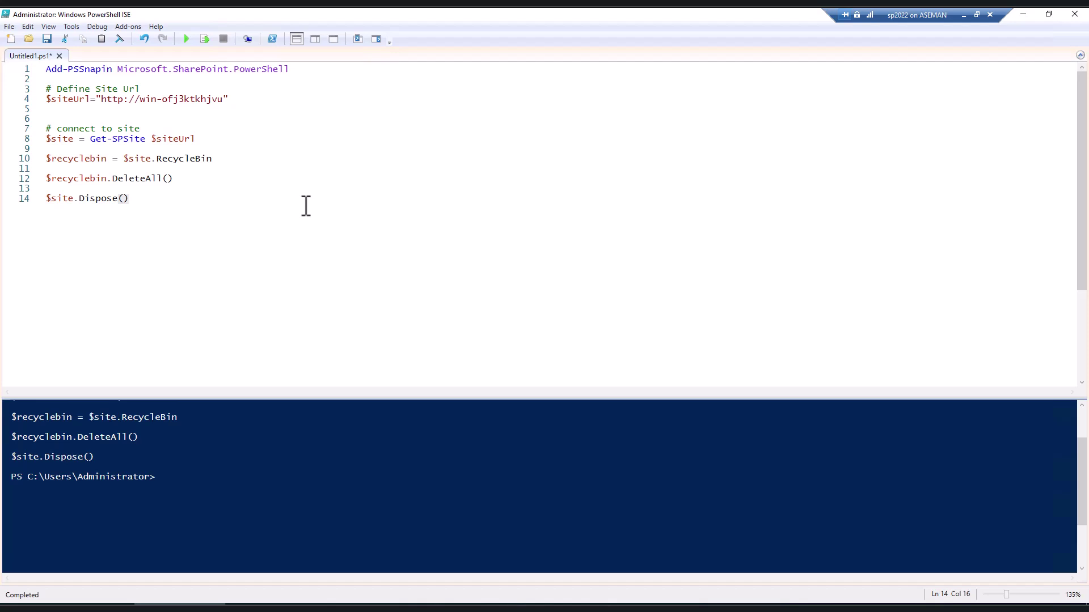